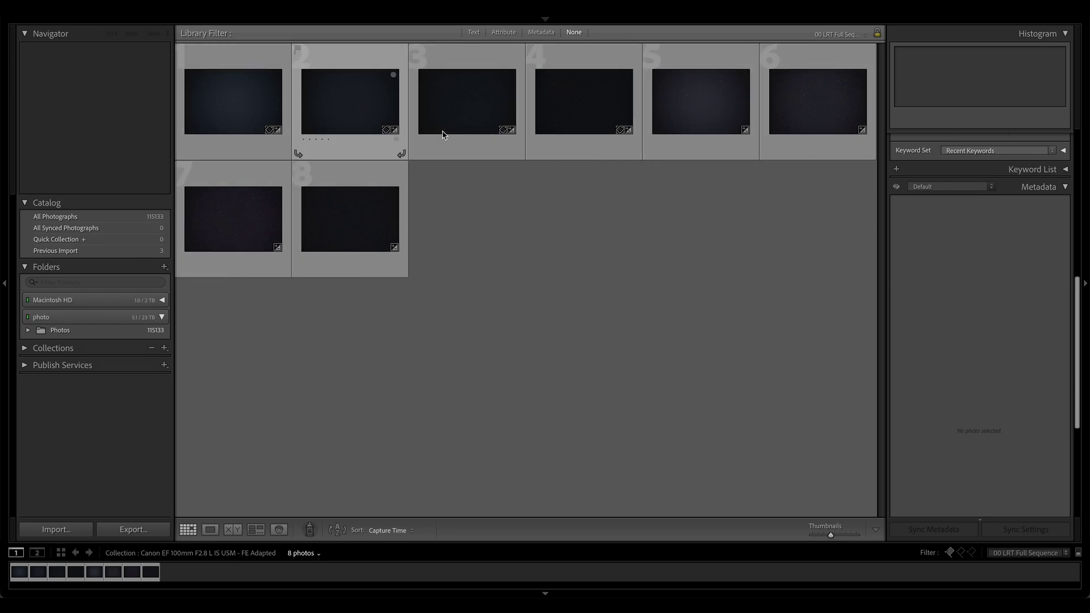
Step: Select the first star-field shot, 7R502604.ARW, to show its metadata
{"action": "left_click", "coordinate": [222, 112]}
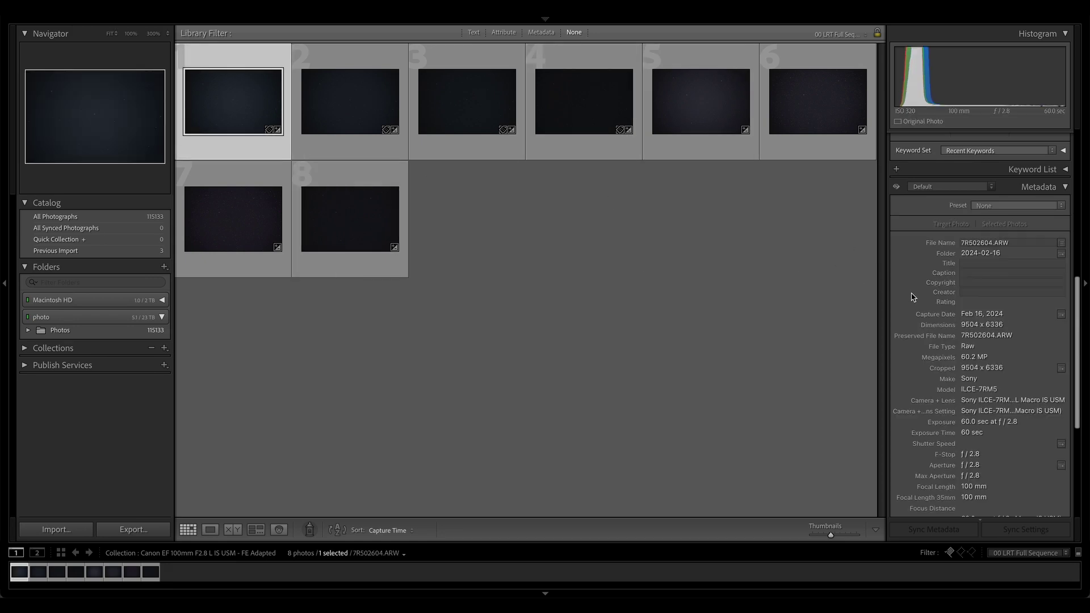
{"action": "scroll", "coordinate": [915, 299], "scroll_direction": "down", "scroll_amount": 4}
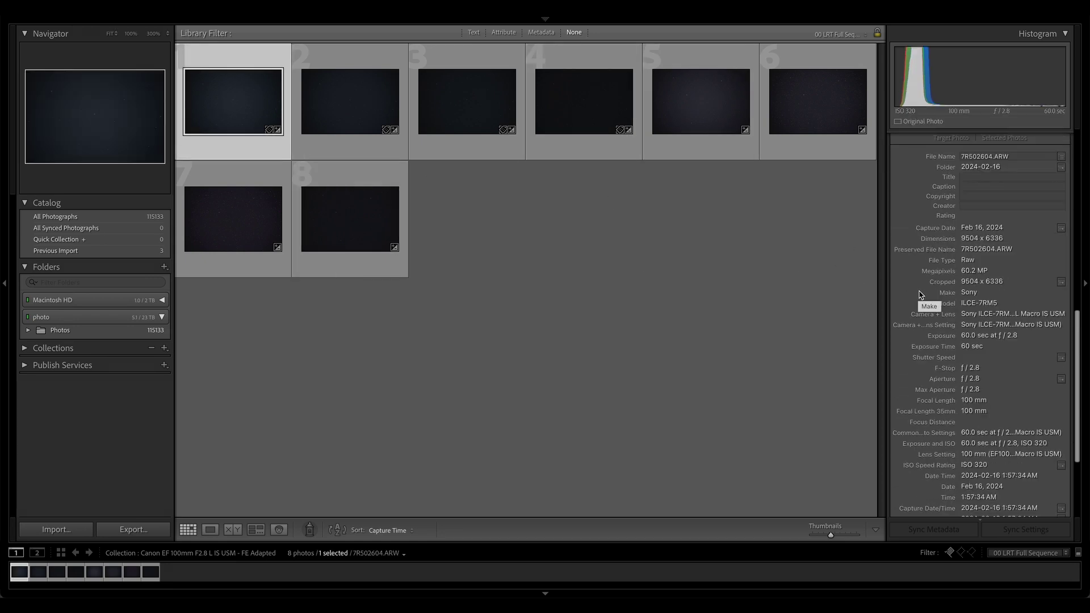
{"action": "scroll", "coordinate": [920, 295], "scroll_direction": "down", "scroll_amount": 1}
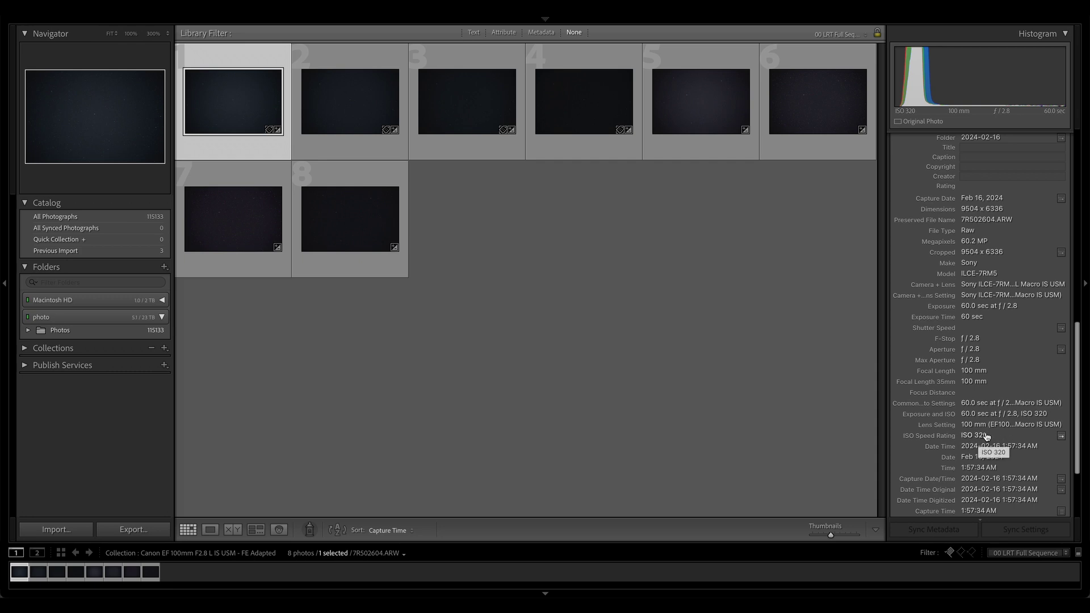
{"action": "left_click", "coordinate": [653, 155]}
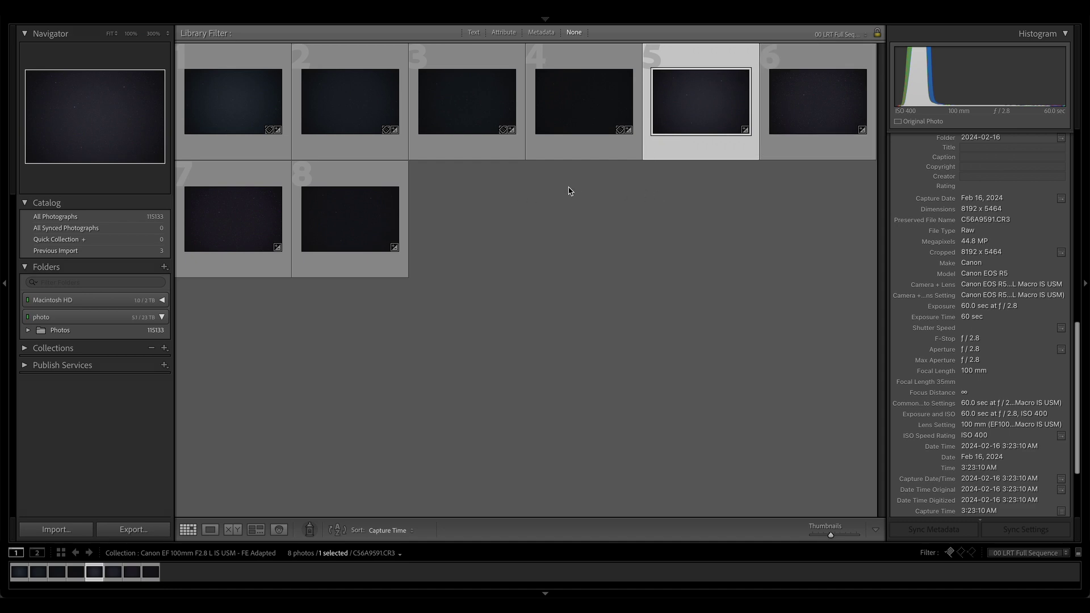
{"action": "left_click", "coordinate": [533, 198]}
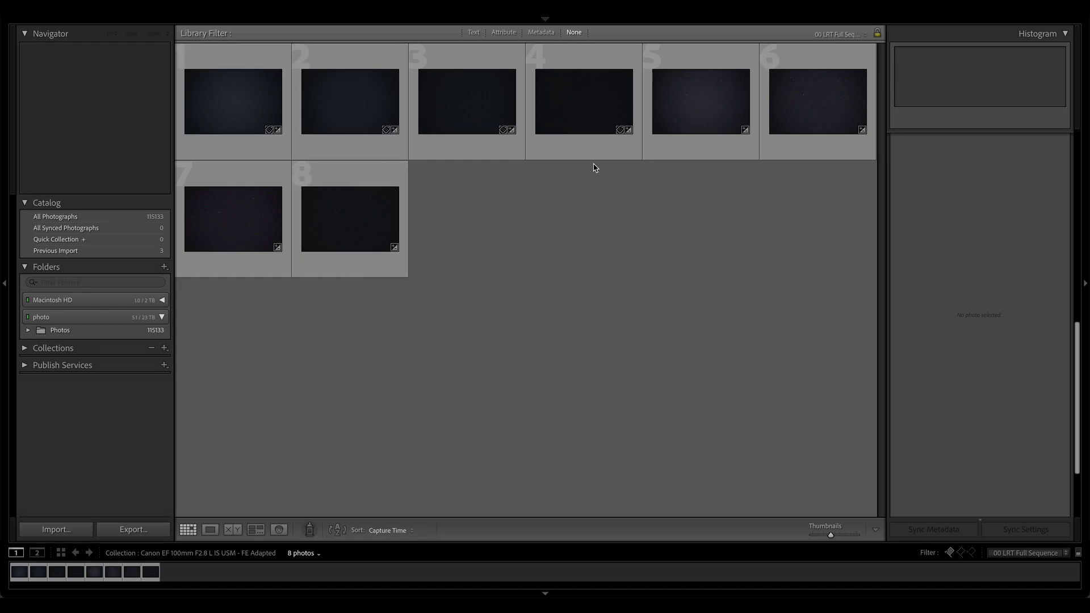
Step: Select the first shot, 7R502604.ARW, and enlarge it in Loupe view
{"action": "left_click", "coordinate": [230, 116]}
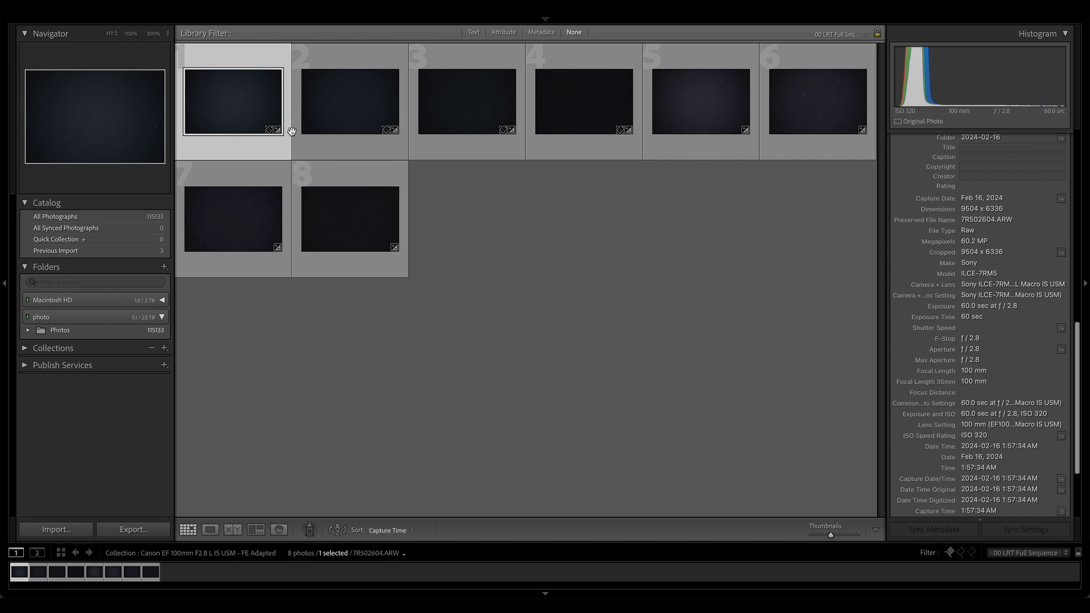
{"action": "key", "text": "e"}
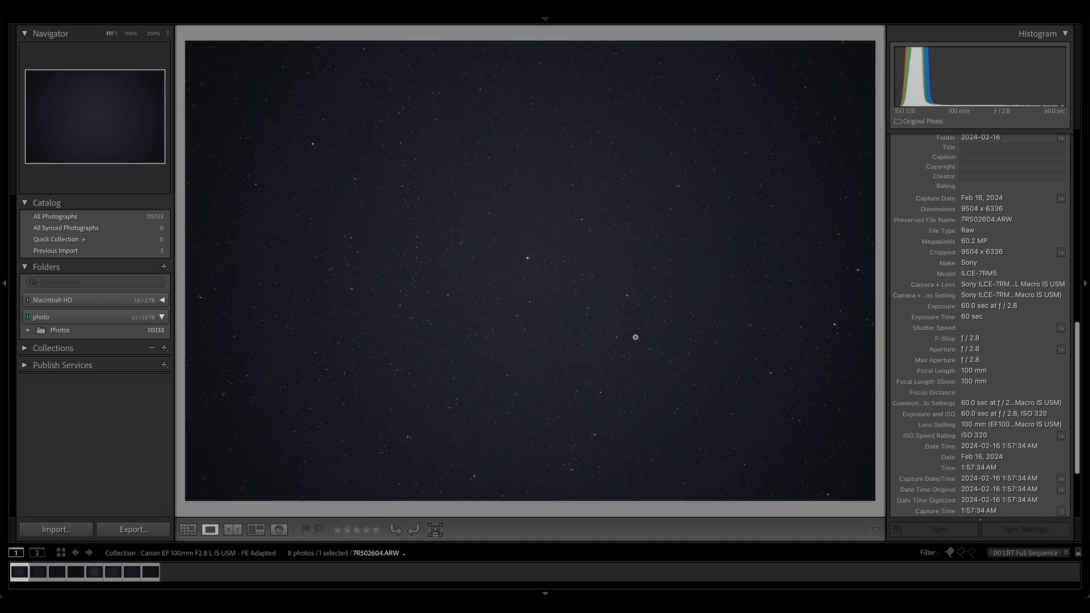
Step: Zoom the Sony frame to 300%, pan around the bright central star, then return to Fit
{"action": "left_click", "coordinate": [535, 261]}
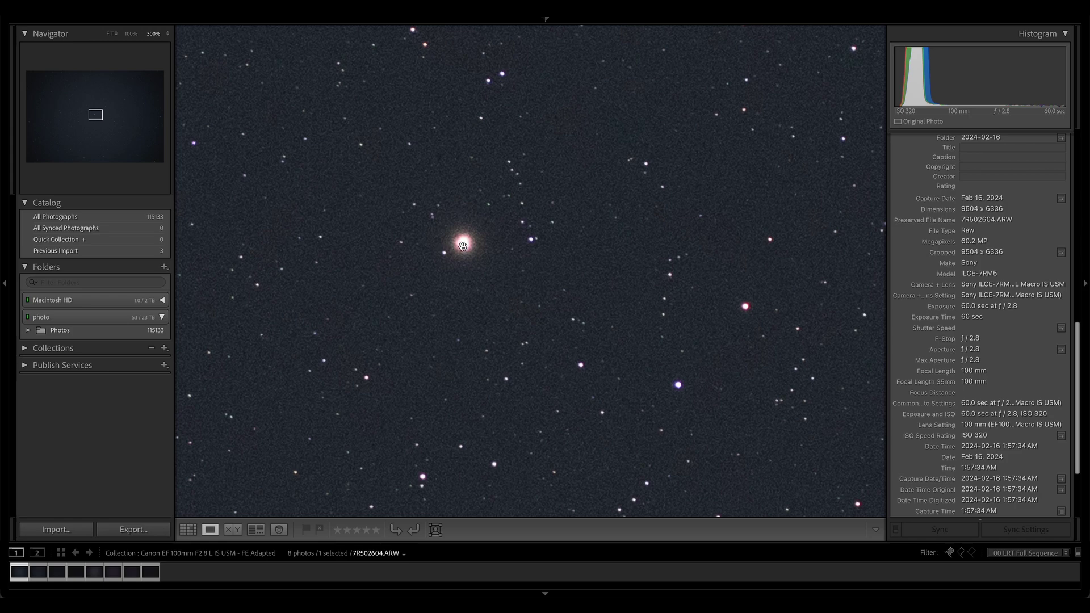
{"action": "left_click", "coordinate": [492, 268]}
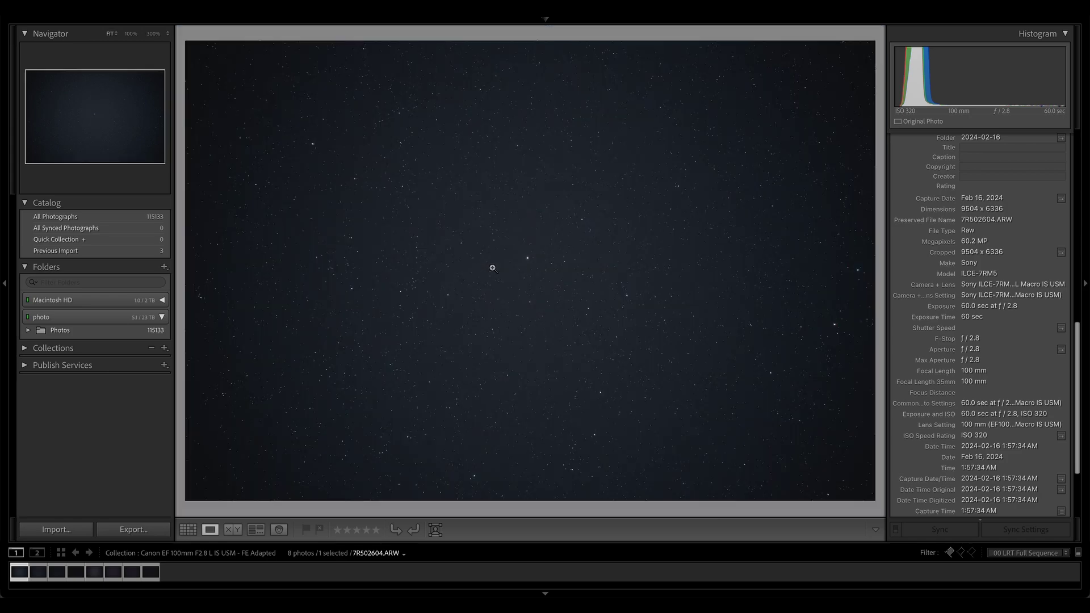
{"action": "left_click", "coordinate": [494, 268]}
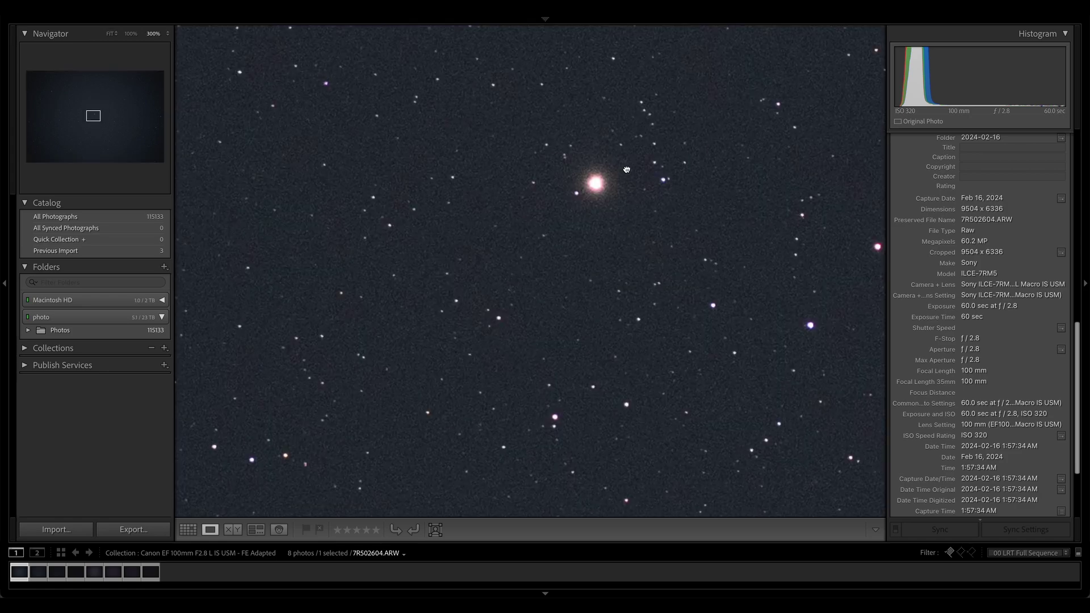
{"action": "left_click_drag", "start_coordinate": [610, 199], "coordinate": [552, 292]}
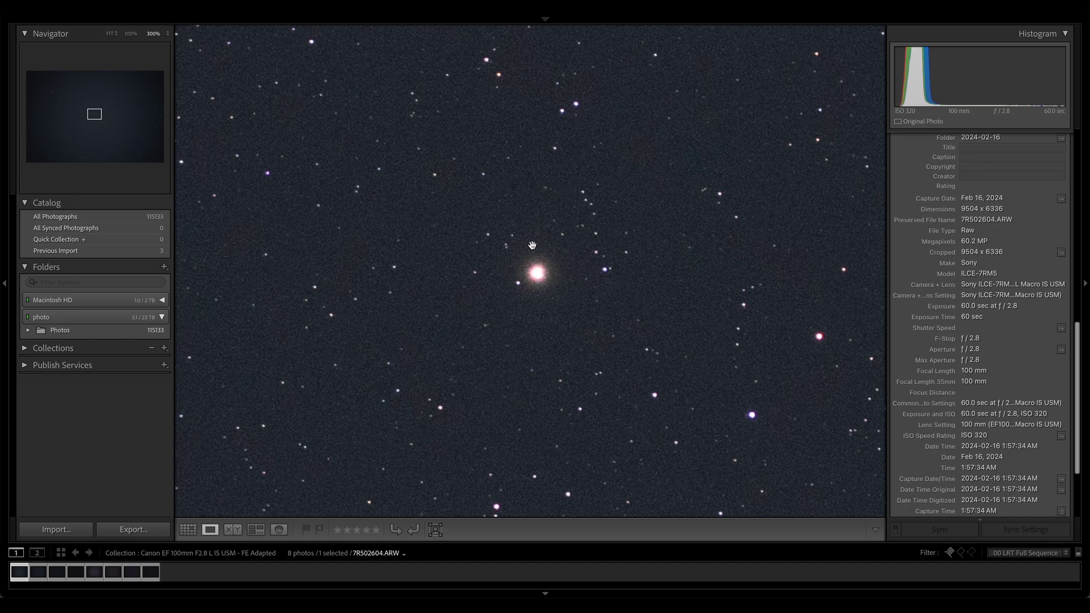
{"action": "left_click_drag", "start_coordinate": [534, 245], "coordinate": [519, 267]}
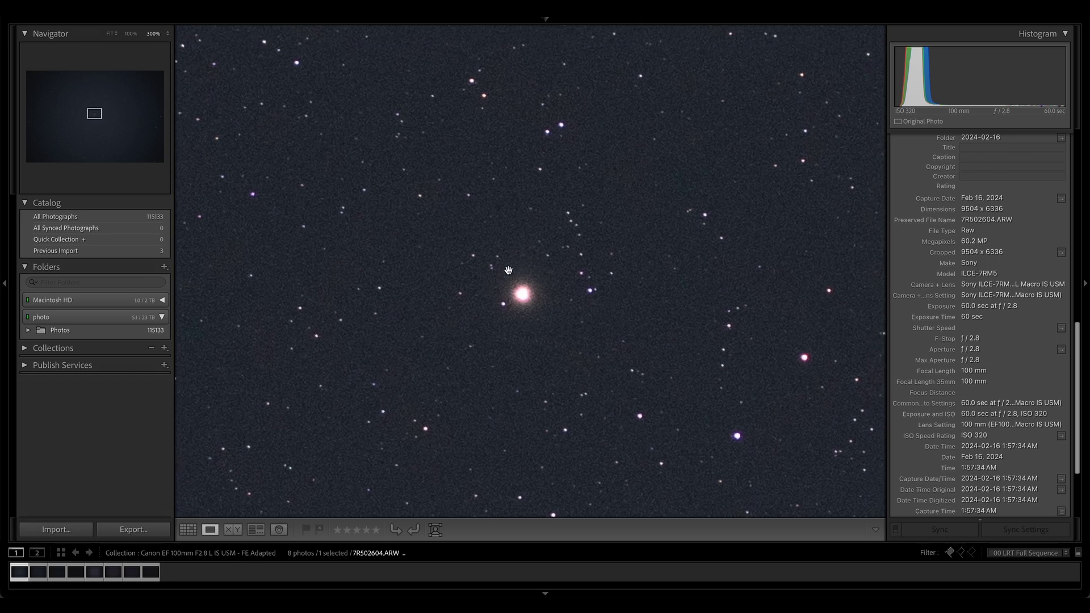
{"action": "left_click", "coordinate": [497, 265]}
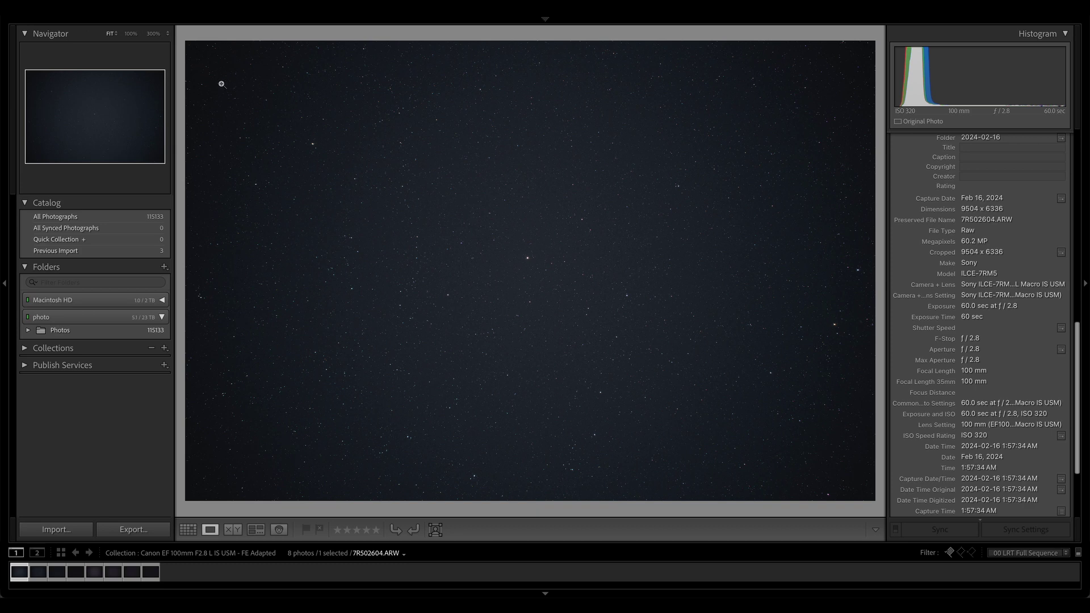
{"action": "left_click", "coordinate": [191, 49]}
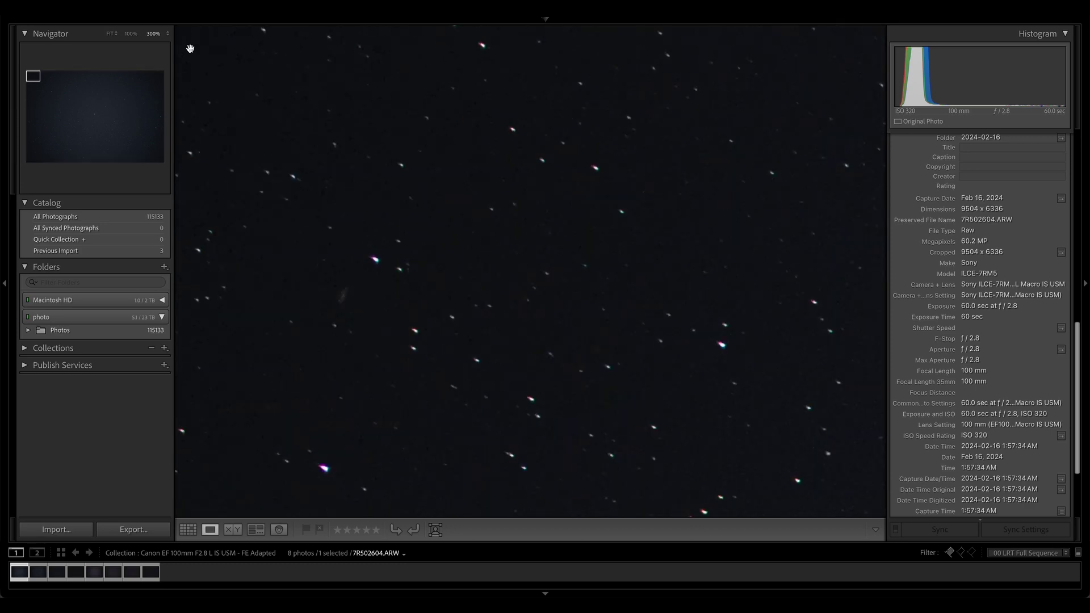
{"action": "left_click_drag", "start_coordinate": [196, 57], "coordinate": [271, 134]}
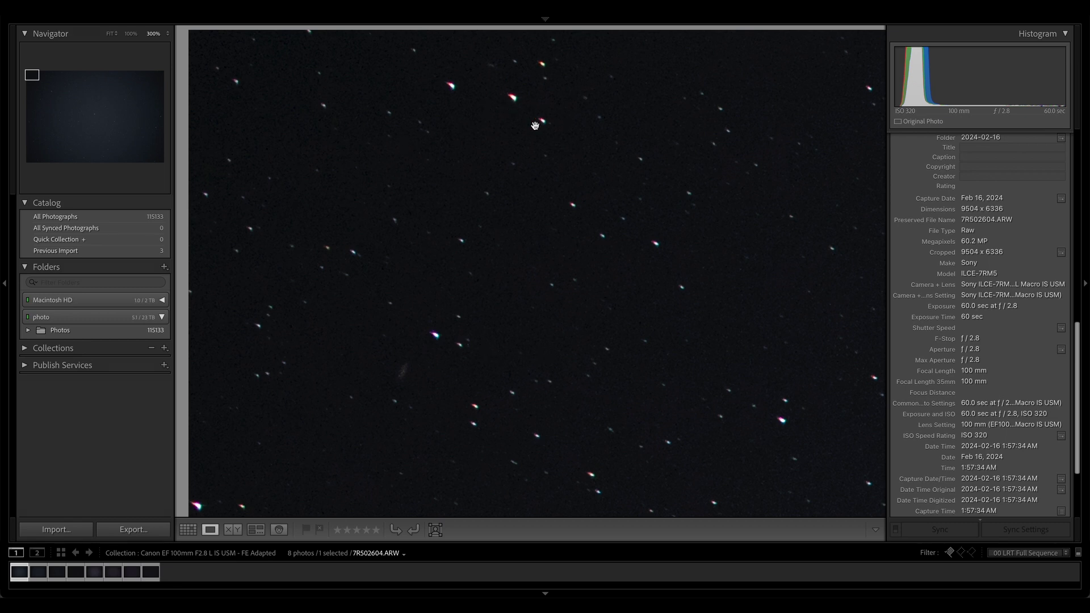
{"action": "left_click_drag", "start_coordinate": [561, 230], "coordinate": [466, 174]}
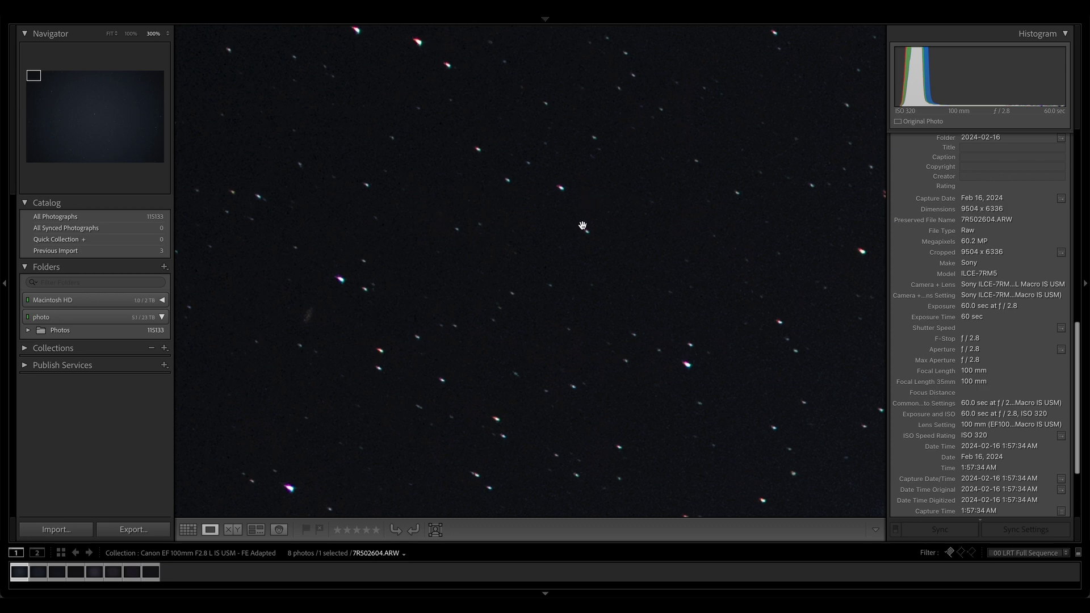
{"action": "left_click_drag", "start_coordinate": [582, 226], "coordinate": [571, 306]}
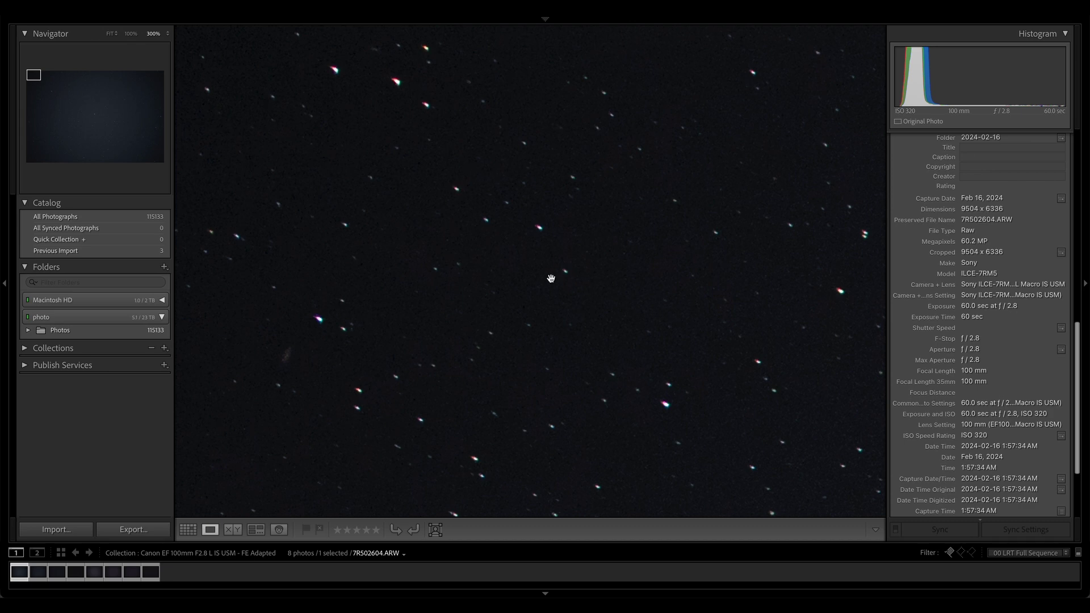
{"action": "left_click", "coordinate": [527, 256]}
{"action": "left_click", "coordinate": [537, 55]}
{"action": "left_click_drag", "start_coordinate": [533, 72], "coordinate": [524, 179]}
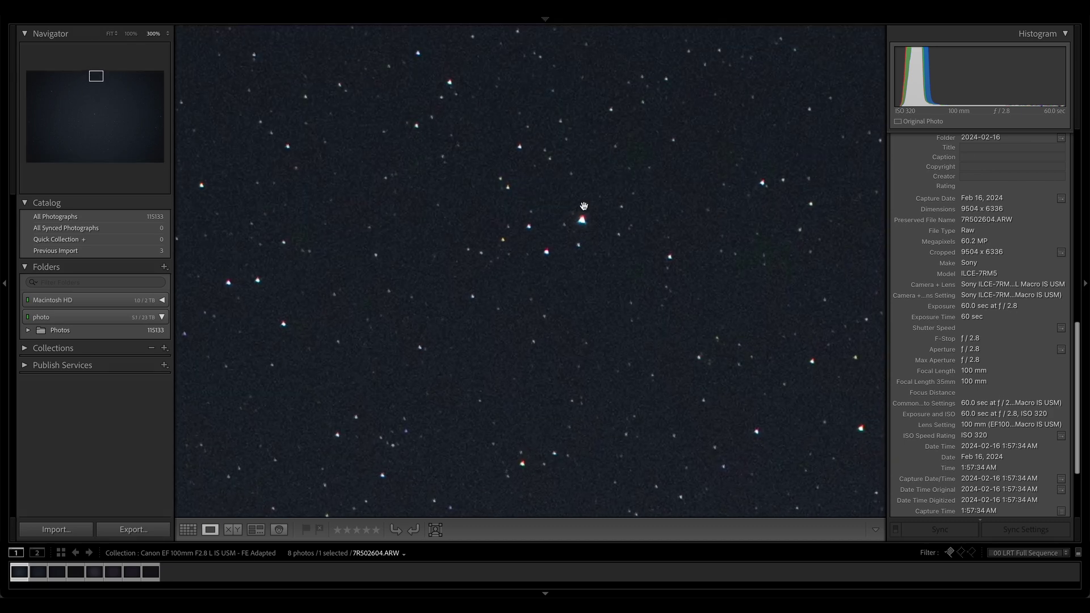
{"action": "left_click", "coordinate": [623, 169]}
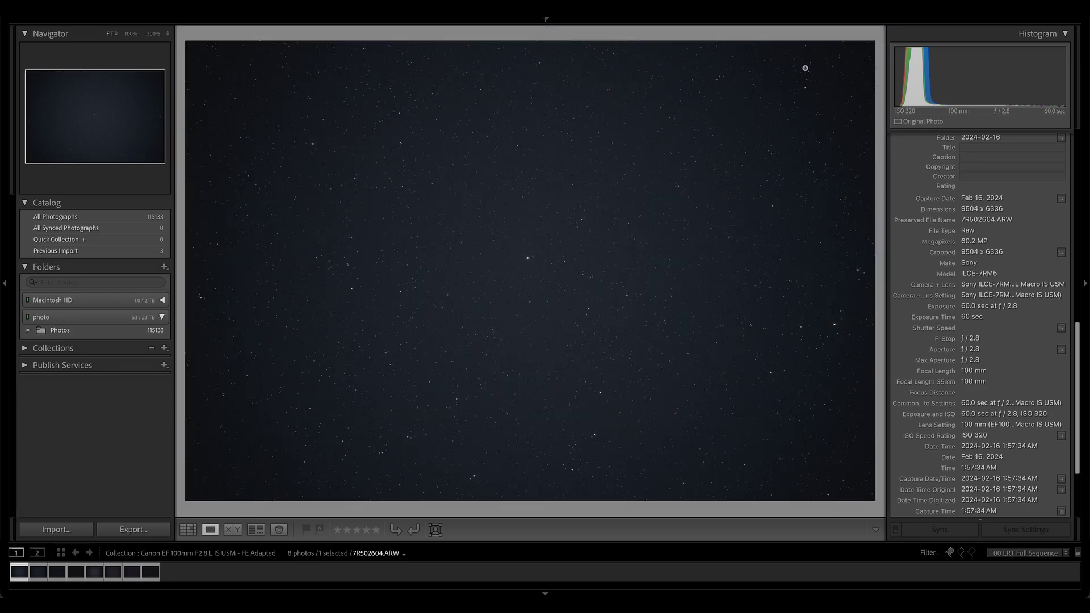
{"action": "left_click", "coordinate": [860, 57]}
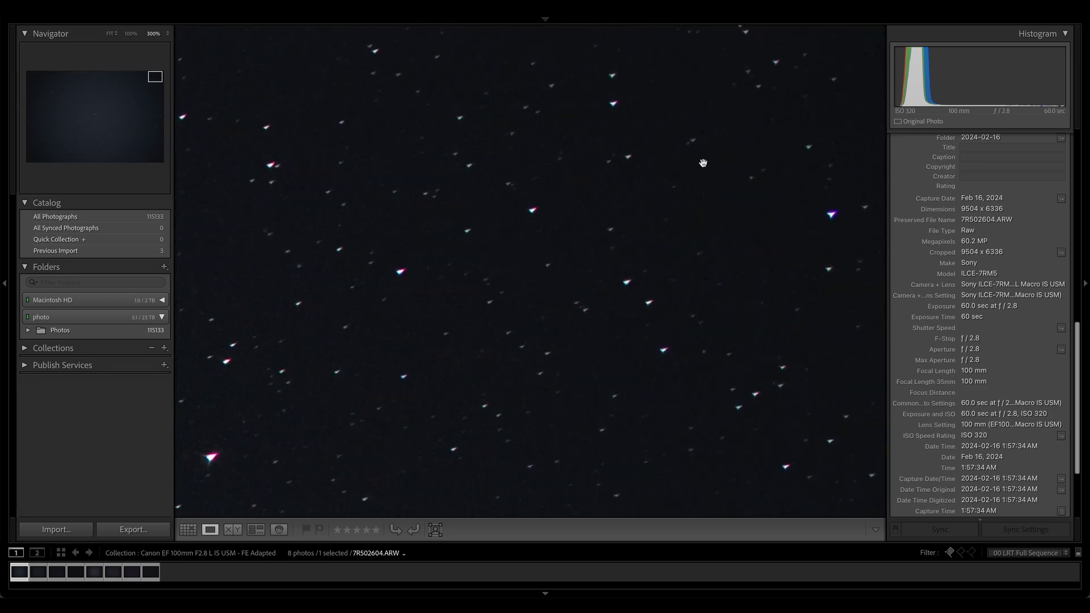
{"action": "left_click", "coordinate": [667, 187]}
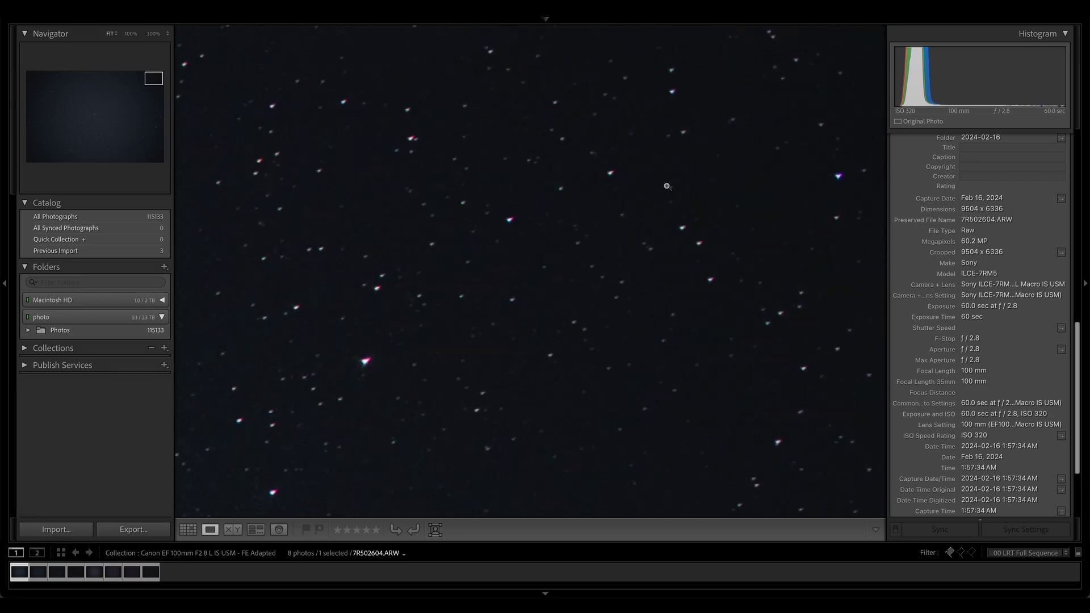
{"action": "left_click", "coordinate": [199, 59]}
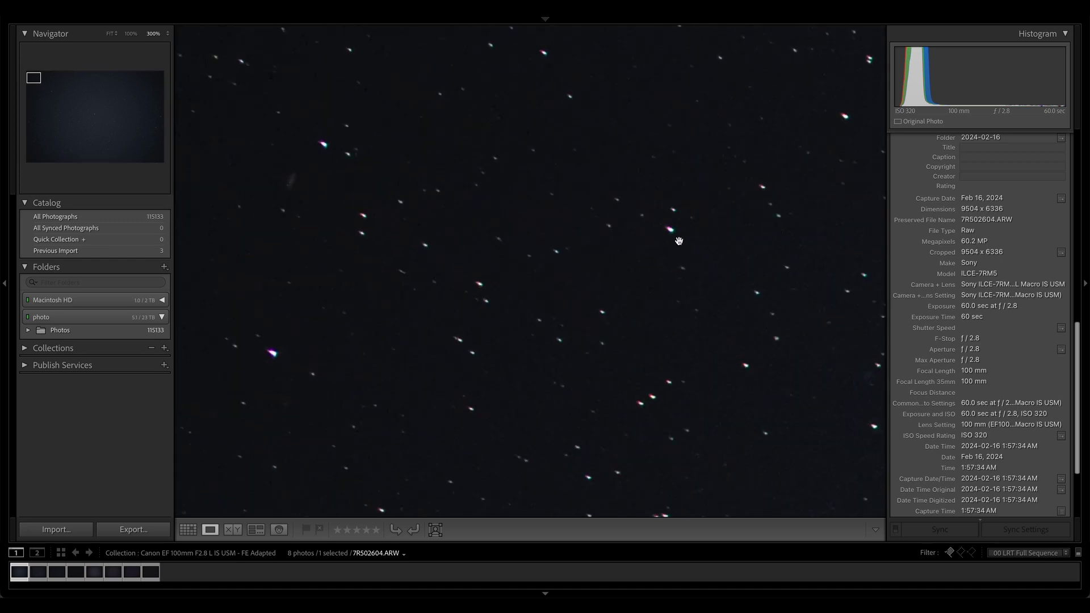
{"action": "left_click_drag", "start_coordinate": [686, 307], "coordinate": [642, 173]}
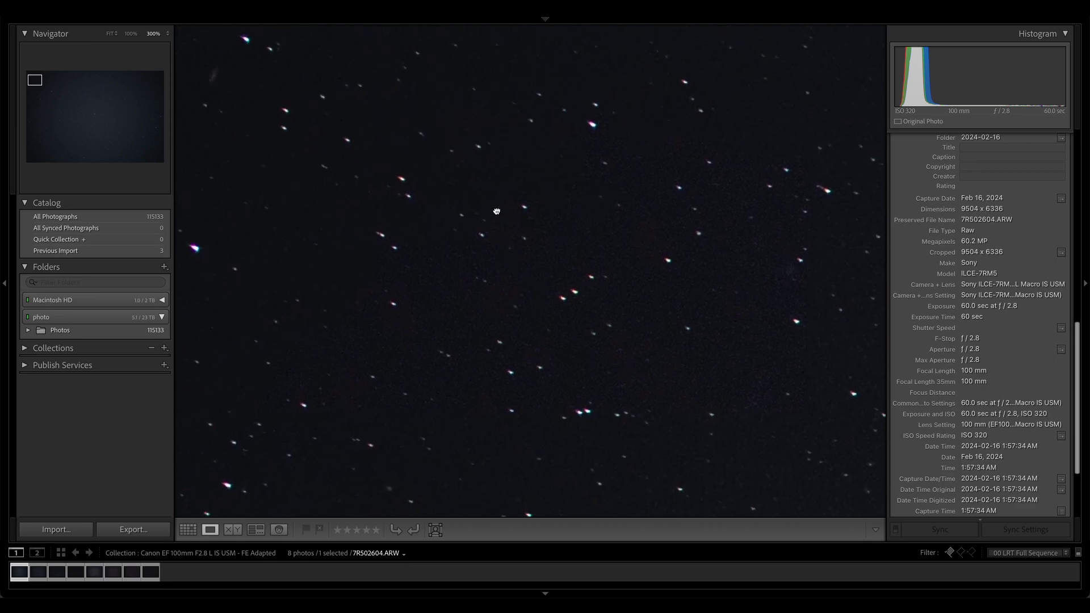
{"action": "left_click_drag", "start_coordinate": [532, 184], "coordinate": [697, 300]}
{"action": "left_click_drag", "start_coordinate": [459, 244], "coordinate": [502, 274]}
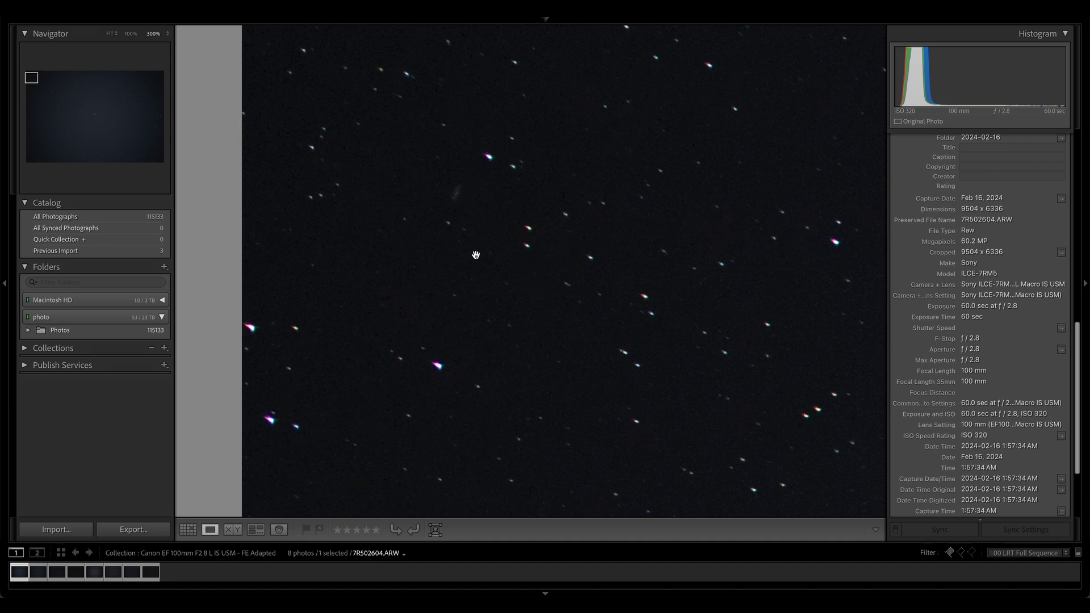
{"action": "left_click", "coordinate": [457, 299]}
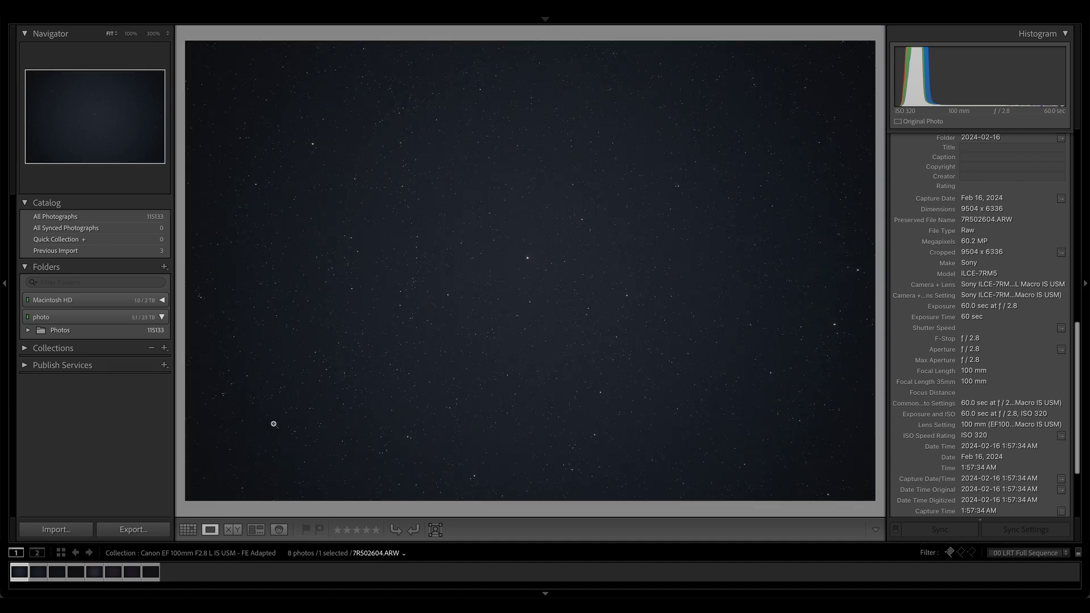
Step: Inspect the lower corners and the stars around the bright star at 300%, then return to Fit
{"action": "left_click", "coordinate": [272, 424]}
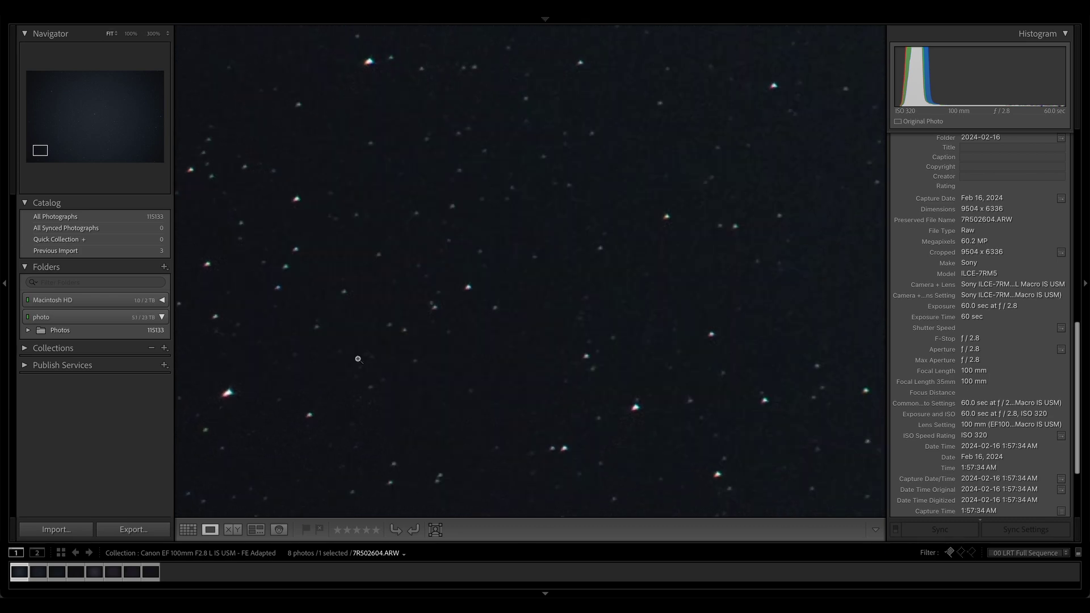
{"action": "left_click", "coordinate": [232, 327]}
{"action": "left_click", "coordinate": [846, 423]}
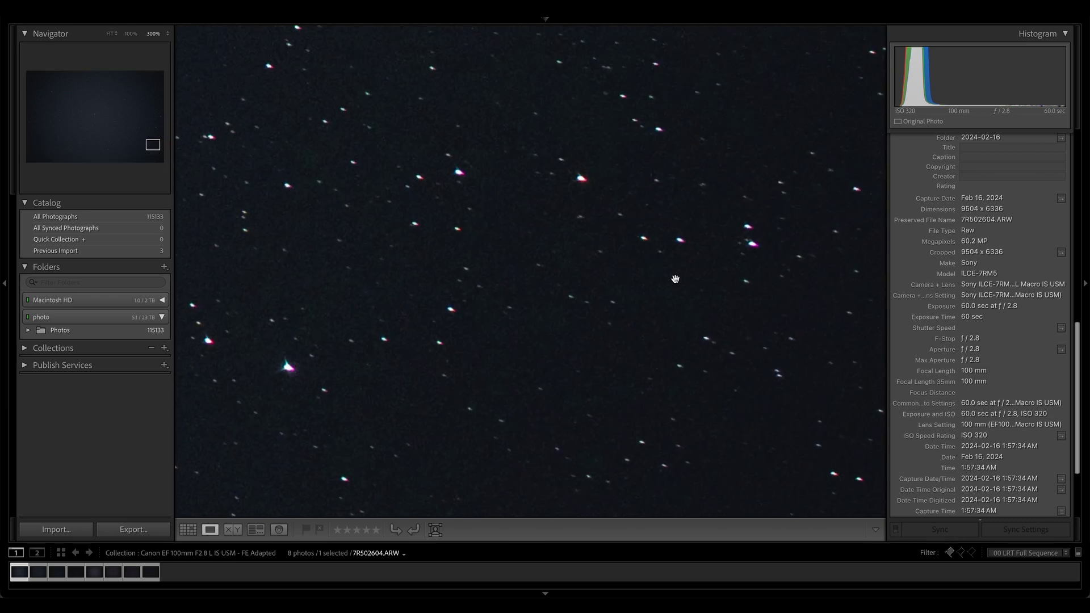
{"action": "left_click_drag", "start_coordinate": [292, 371], "coordinate": [459, 257]}
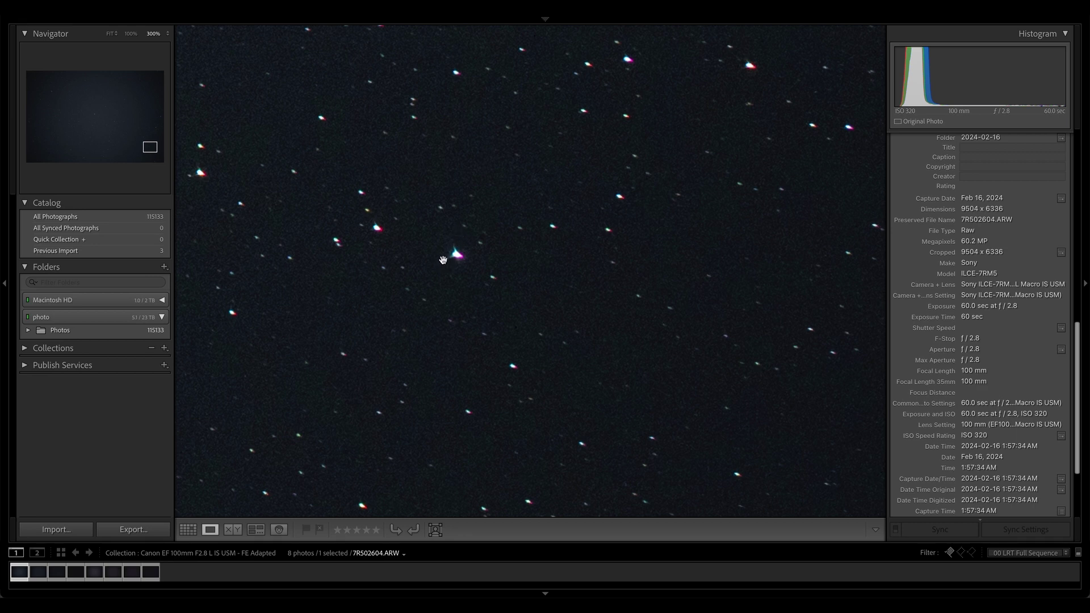
{"action": "left_click", "coordinate": [592, 236]}
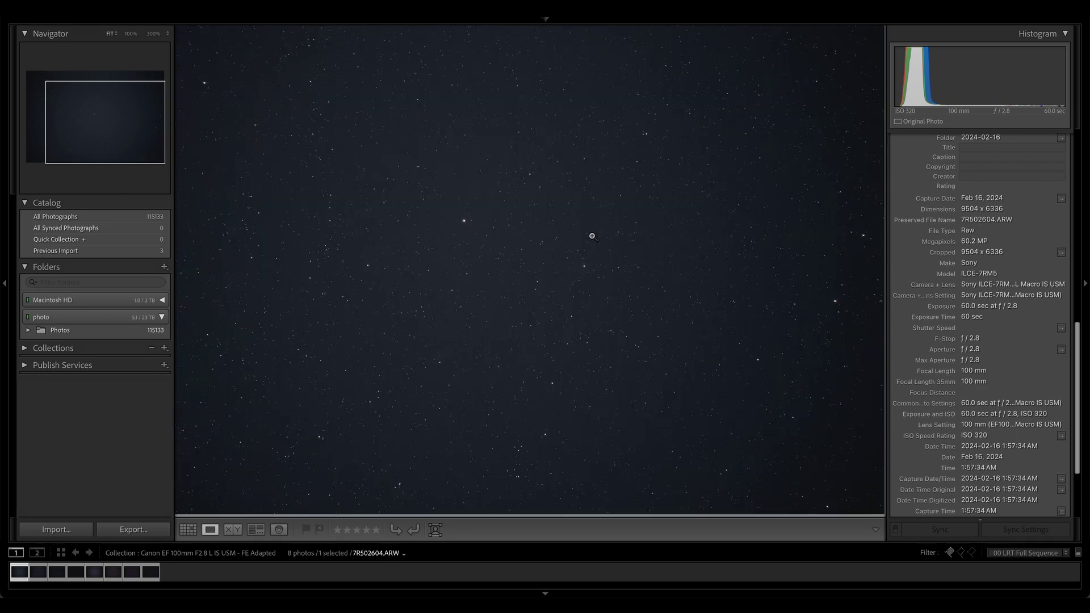
{"action": "left_click", "coordinate": [862, 269]}
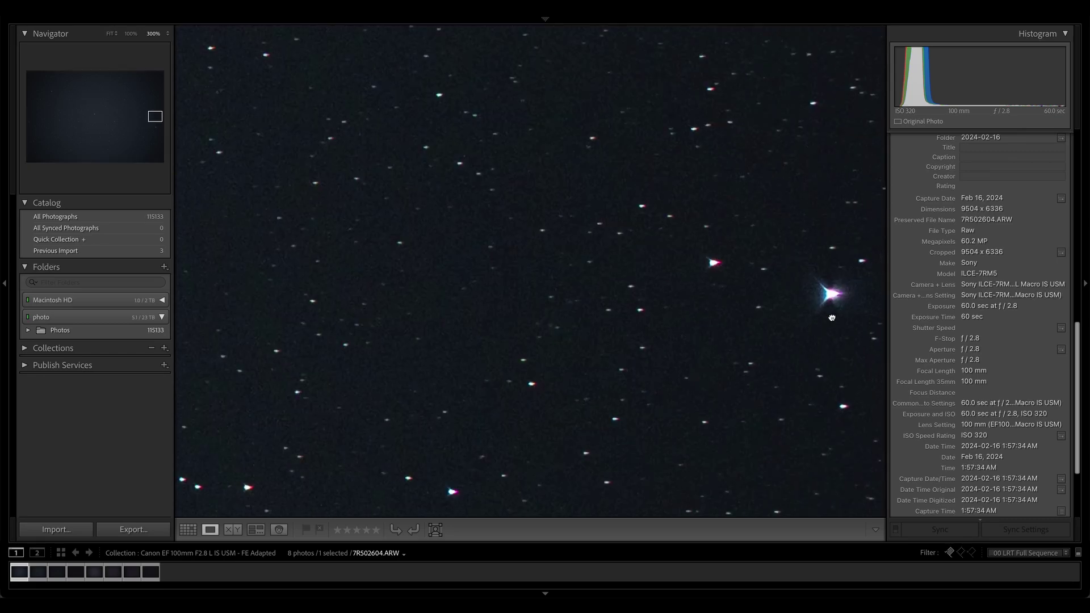
{"action": "left_click_drag", "start_coordinate": [832, 311], "coordinate": [783, 264]}
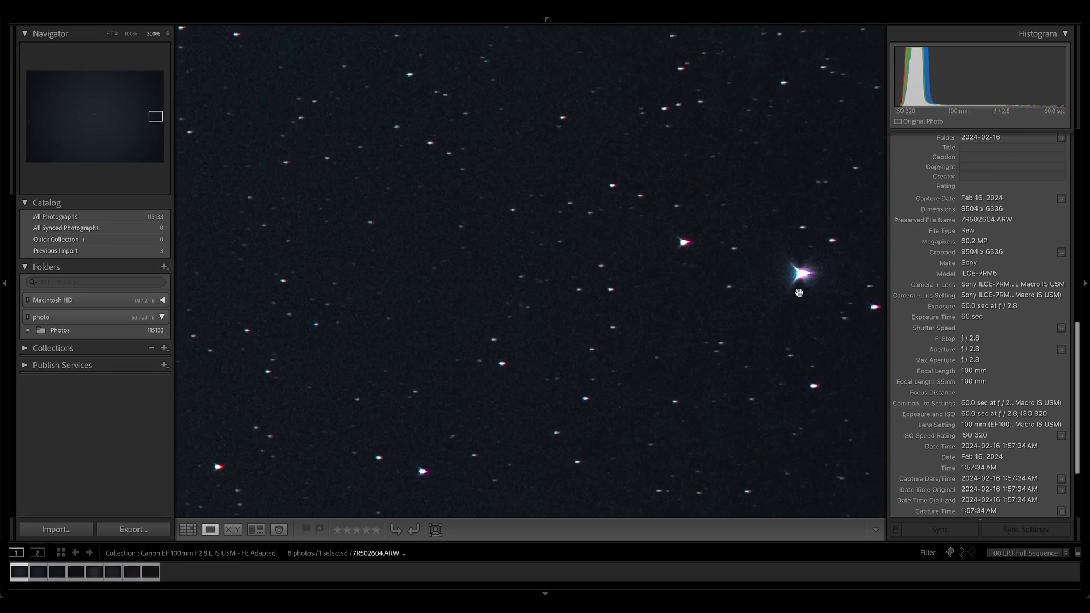
{"action": "left_click_drag", "start_coordinate": [793, 299], "coordinate": [663, 195]}
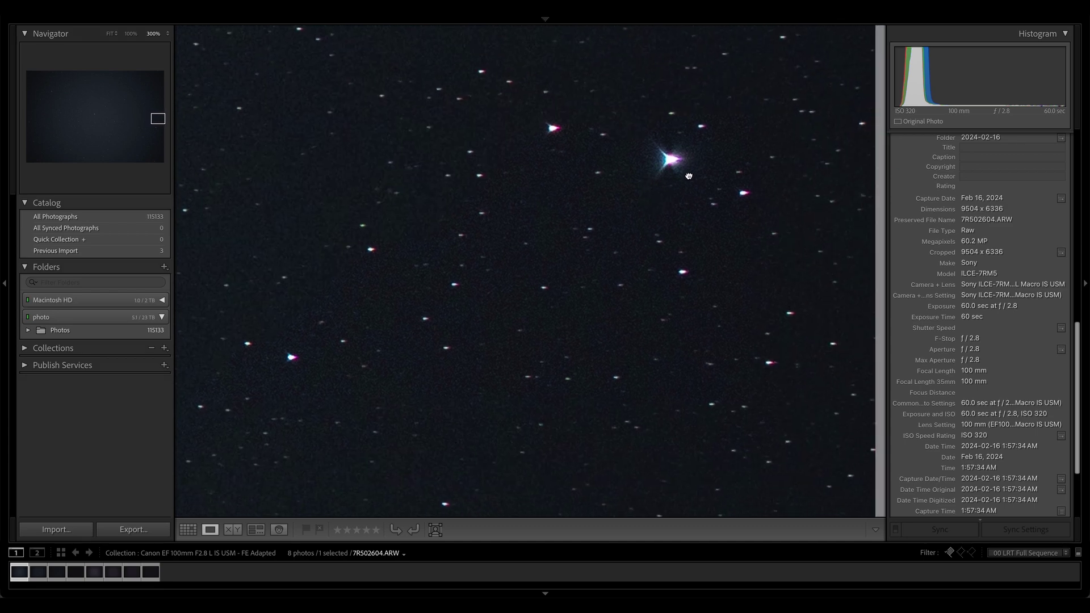
{"action": "left_click", "coordinate": [758, 218]}
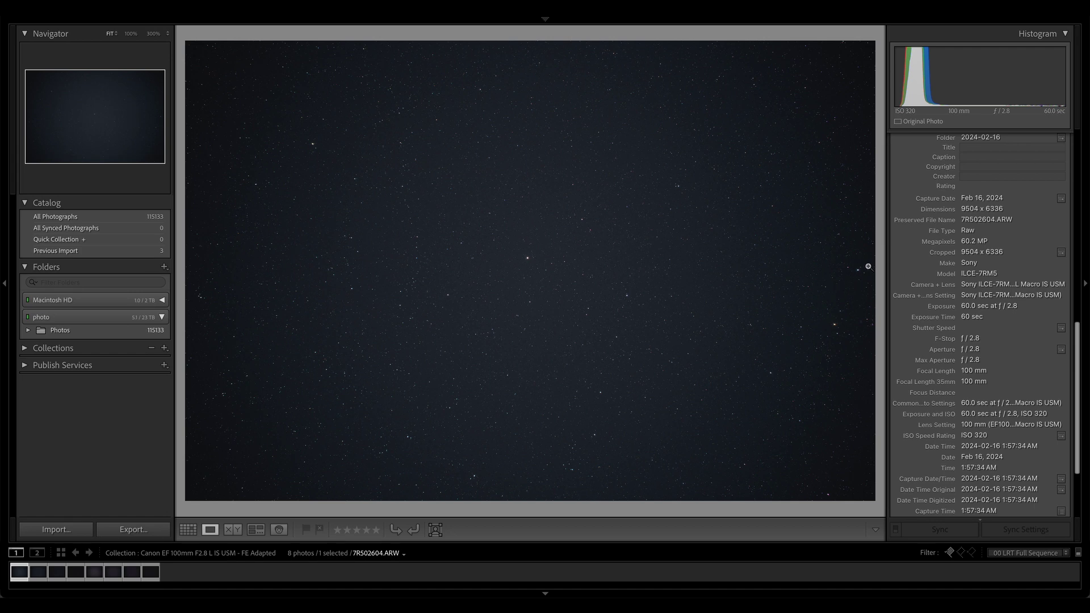
{"action": "left_click", "coordinate": [862, 276]}
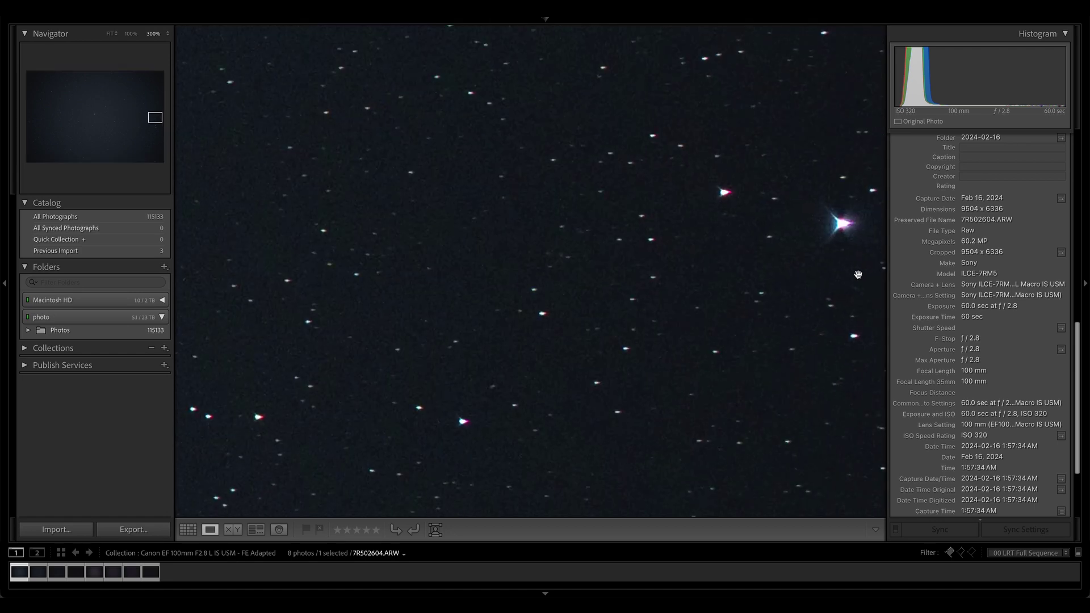
{"action": "left_click", "coordinate": [837, 228]}
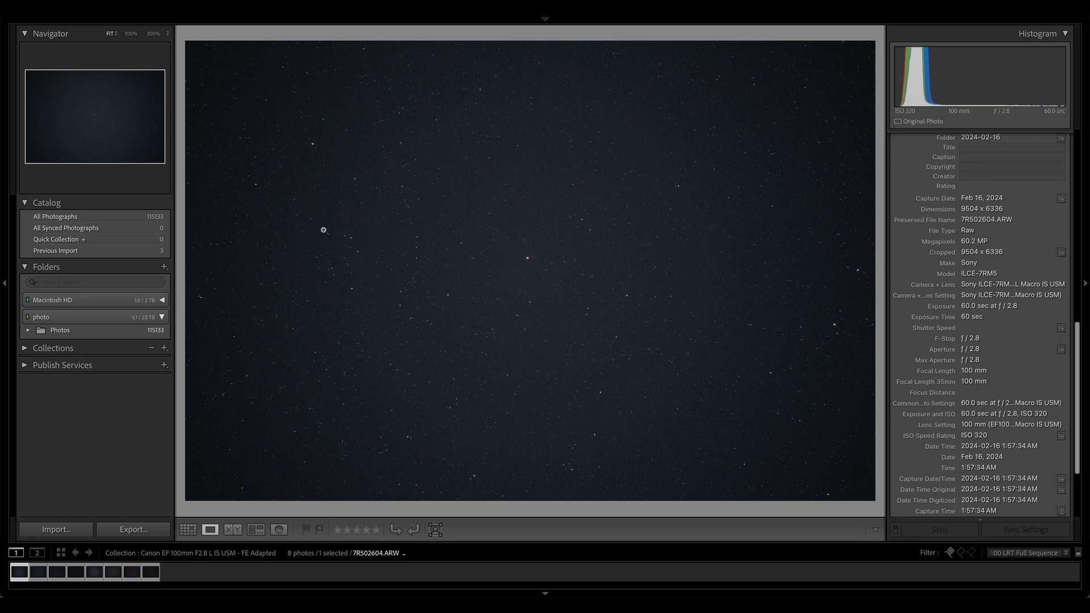
{"action": "left_click", "coordinate": [851, 277]}
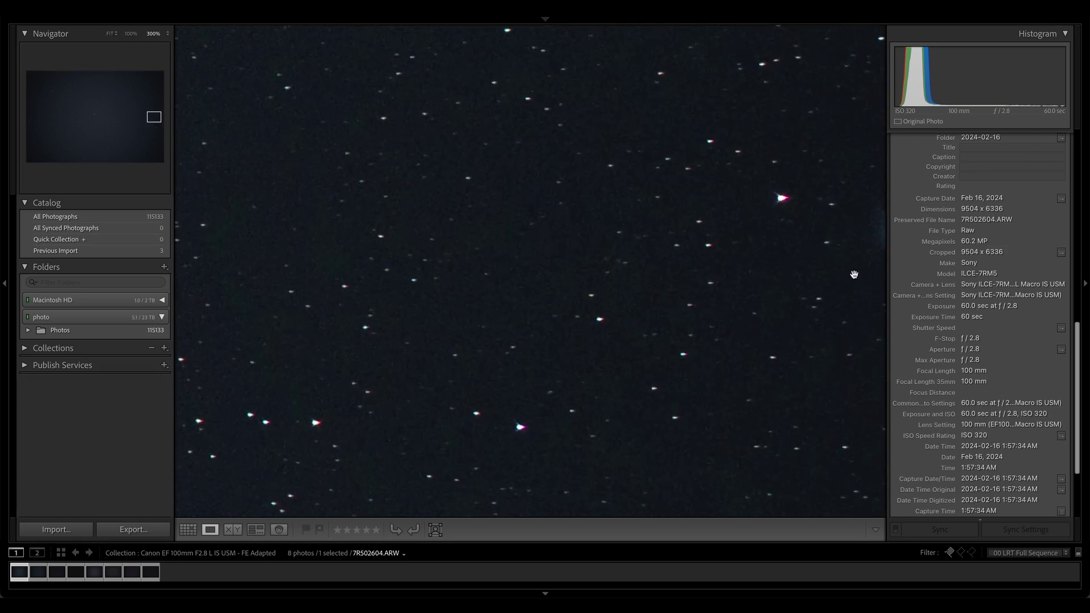
{"action": "scroll", "coordinate": [667, 244], "scroll_direction": "down", "scroll_amount": 10}
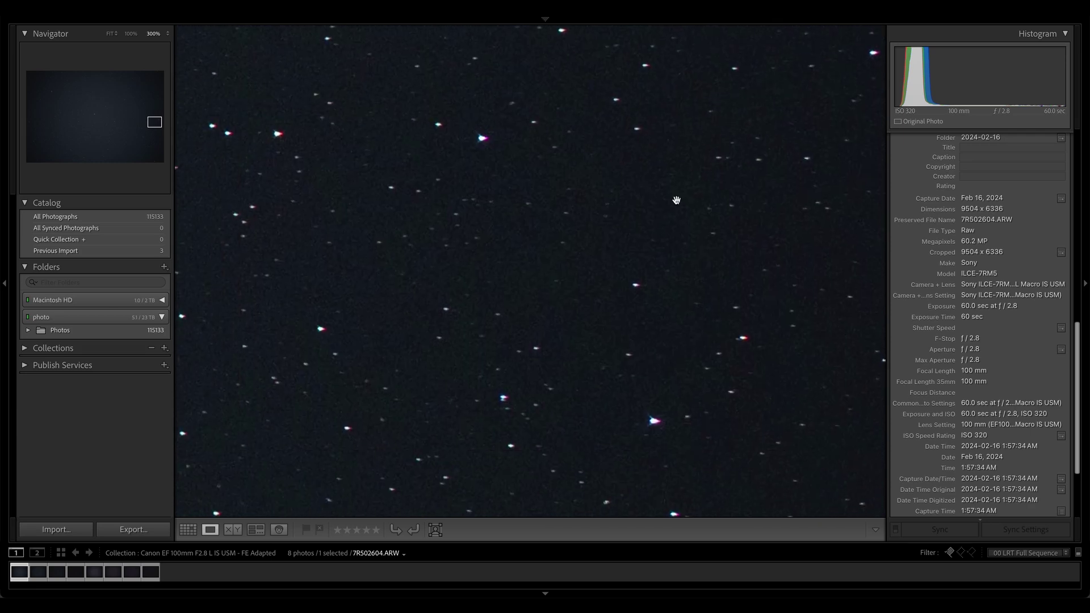
{"action": "scroll", "coordinate": [694, 289], "scroll_direction": "down", "scroll_amount": 5}
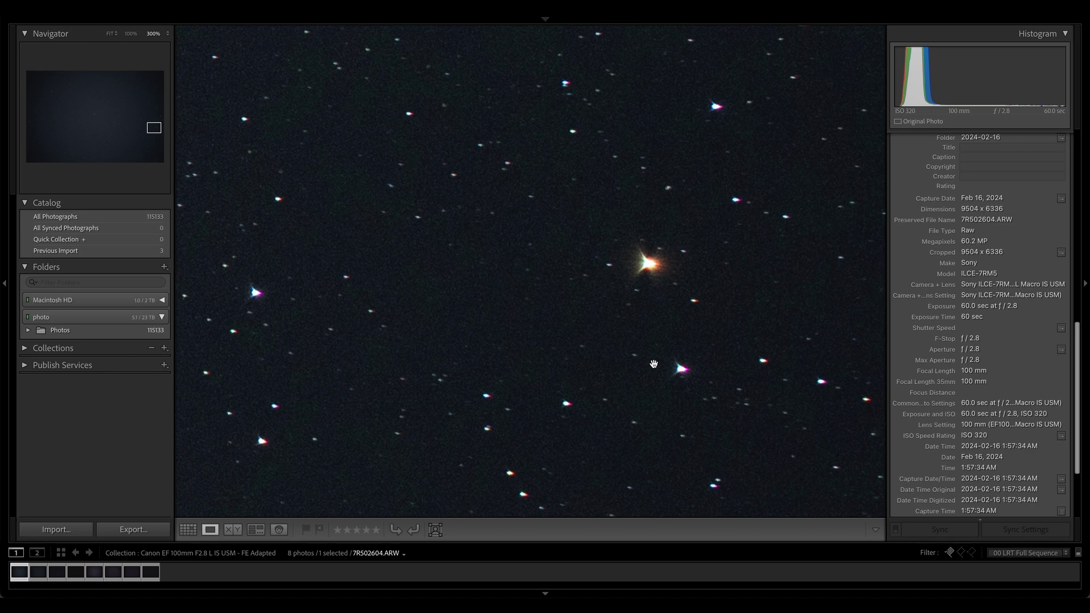
{"action": "left_click", "coordinate": [638, 277]}
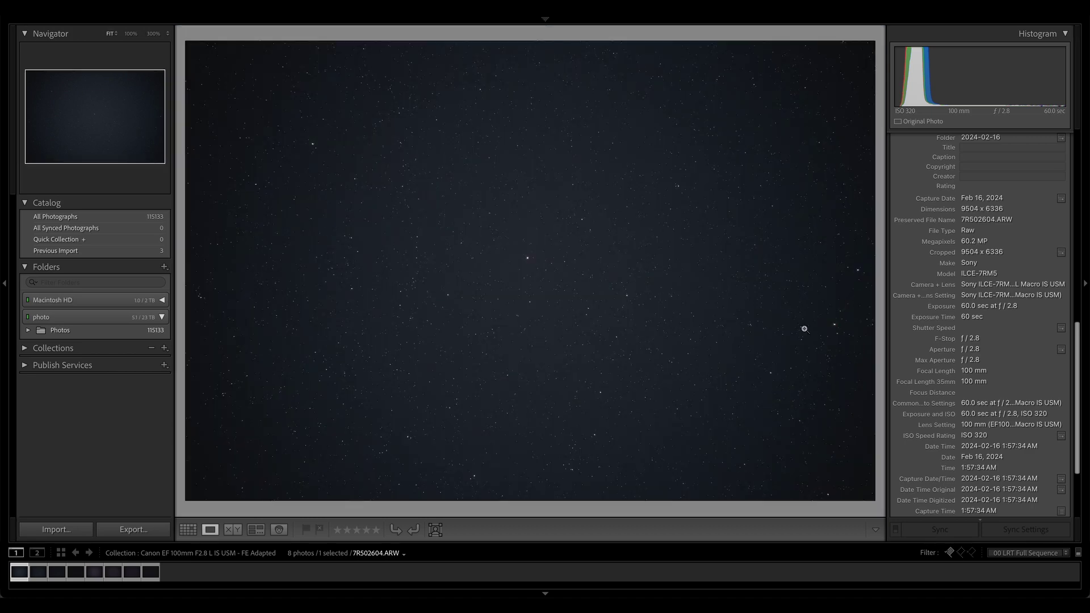
Step: Check the upper-centre and top-centre stars at 300%, returning to the full frame
{"action": "left_click", "coordinate": [713, 253]}
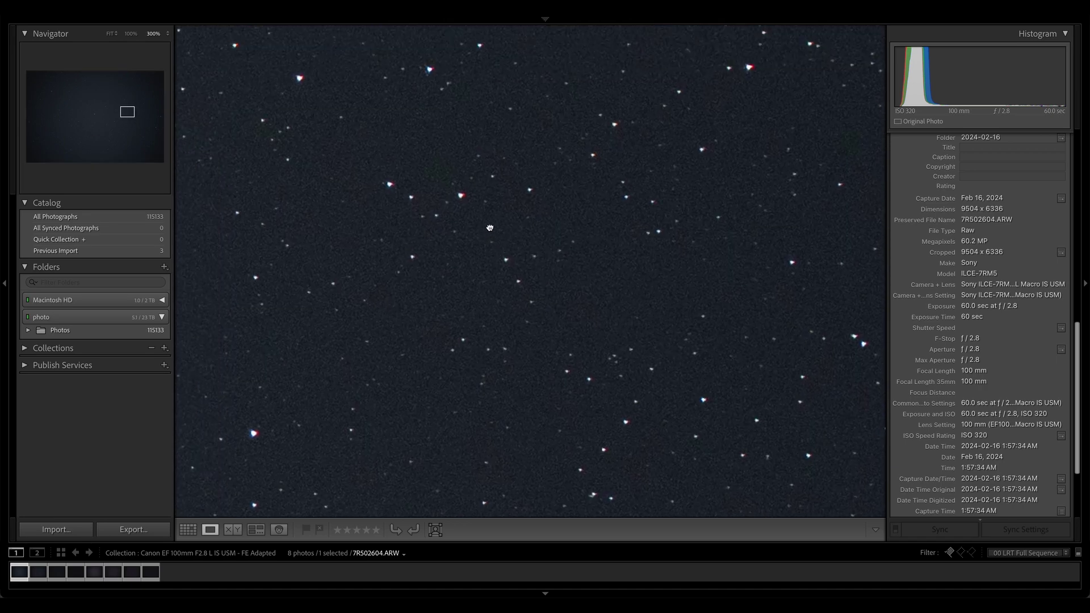
{"action": "left_click_drag", "start_coordinate": [449, 226], "coordinate": [536, 258]}
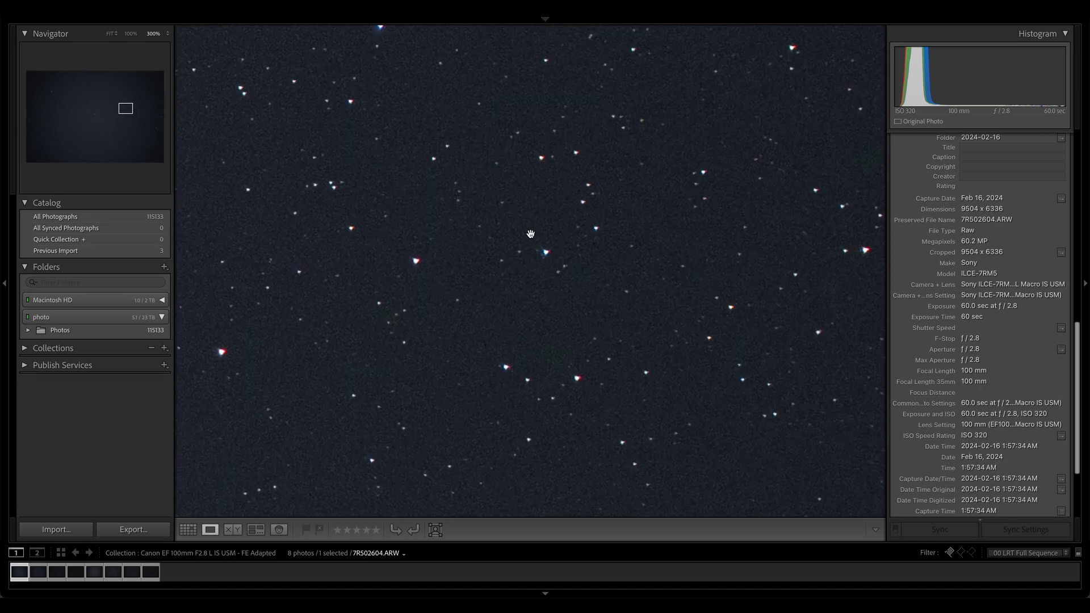
{"action": "left_click_drag", "start_coordinate": [381, 28], "coordinate": [431, 88]}
{"action": "left_click", "coordinate": [520, 131]}
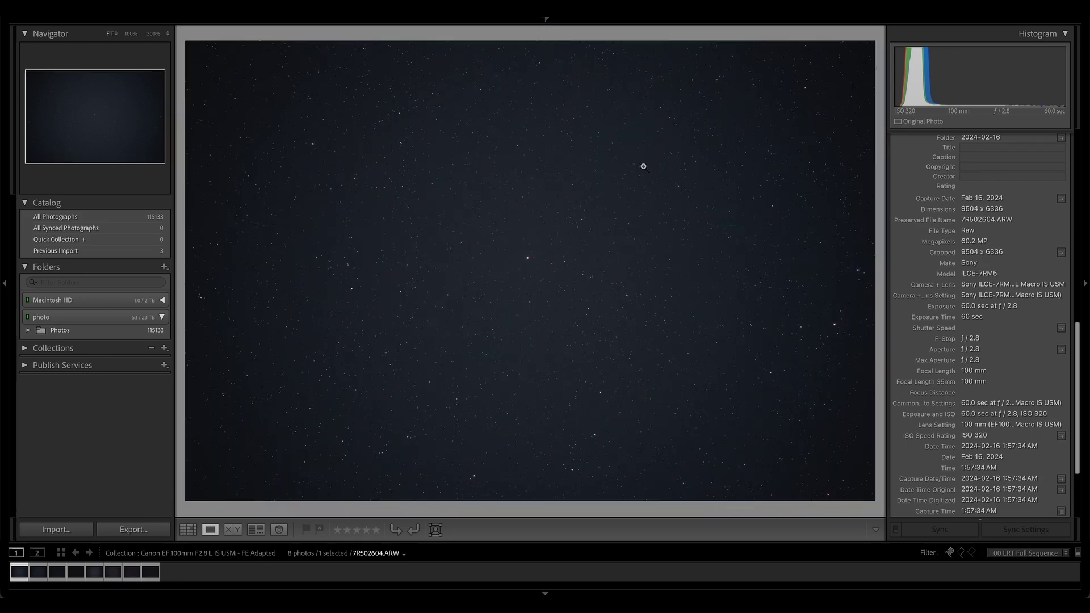
{"action": "left_click", "coordinate": [575, 149]}
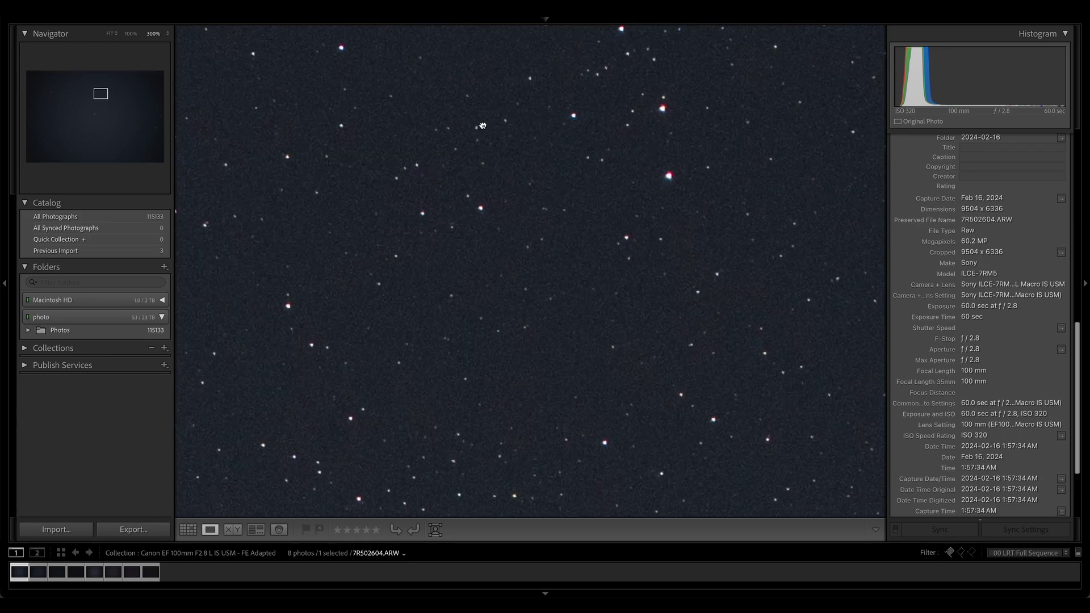
{"action": "left_click", "coordinate": [215, 271]}
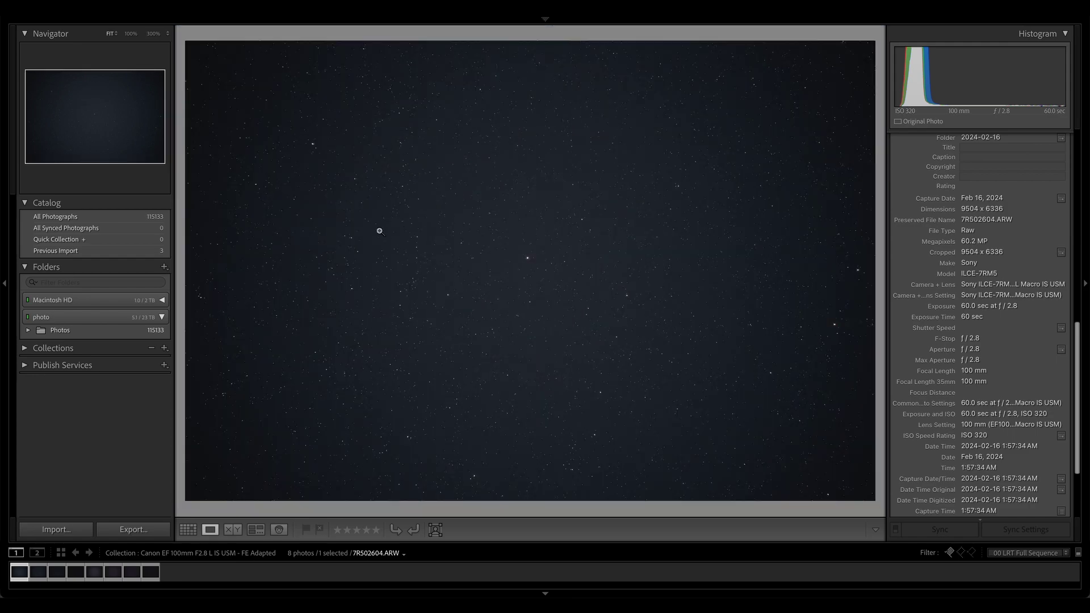
Step: Zoom to 300% on the left side and pan across its stars down to the bright star
{"action": "left_click", "coordinate": [327, 256]}
{"action": "left_click_drag", "start_coordinate": [327, 256], "coordinate": [236, 151]}
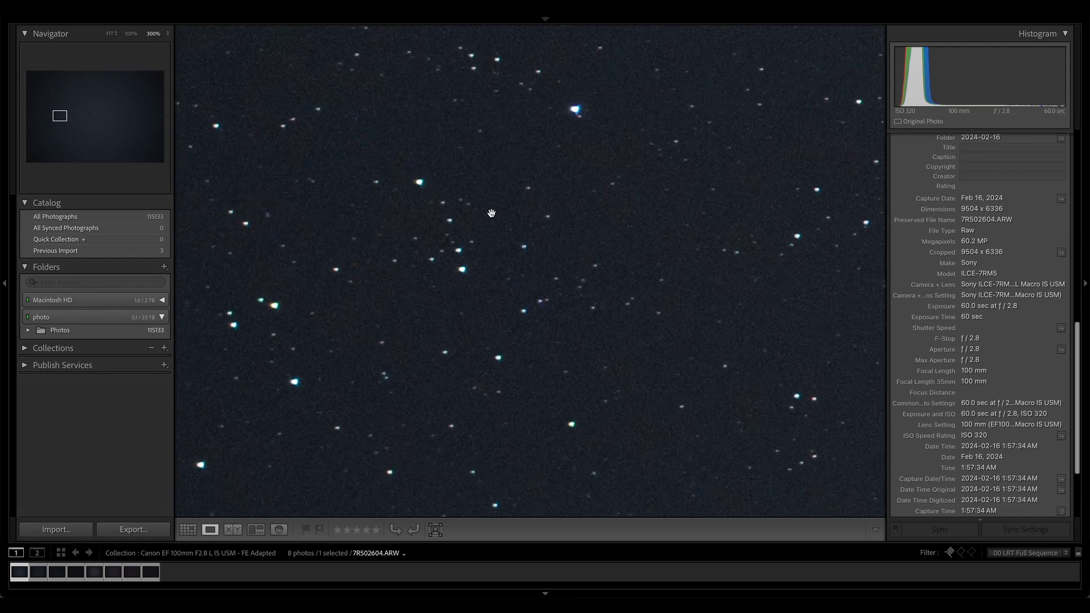
{"action": "left_click_drag", "start_coordinate": [489, 209], "coordinate": [439, 177]}
{"action": "left_click_drag", "start_coordinate": [463, 514], "coordinate": [431, 282]}
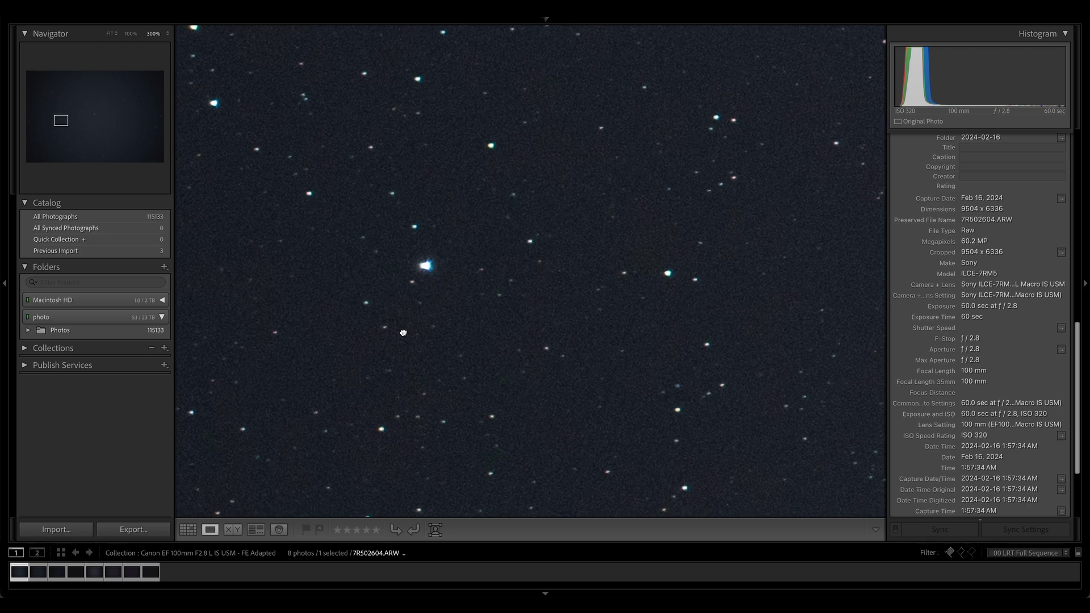
{"action": "left_click_drag", "start_coordinate": [400, 288], "coordinate": [435, 343]}
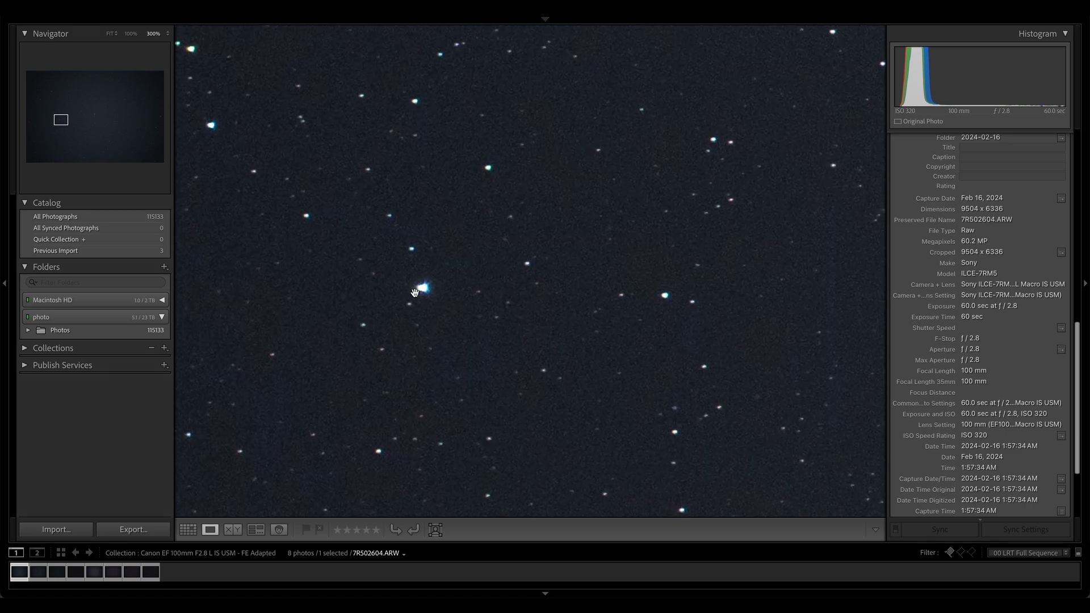
Step: Zoom to 300% near the lower-left corner, pan across its stars, then show the whole photo
{"action": "left_click", "coordinate": [336, 269]}
{"action": "left_click", "coordinate": [265, 414]}
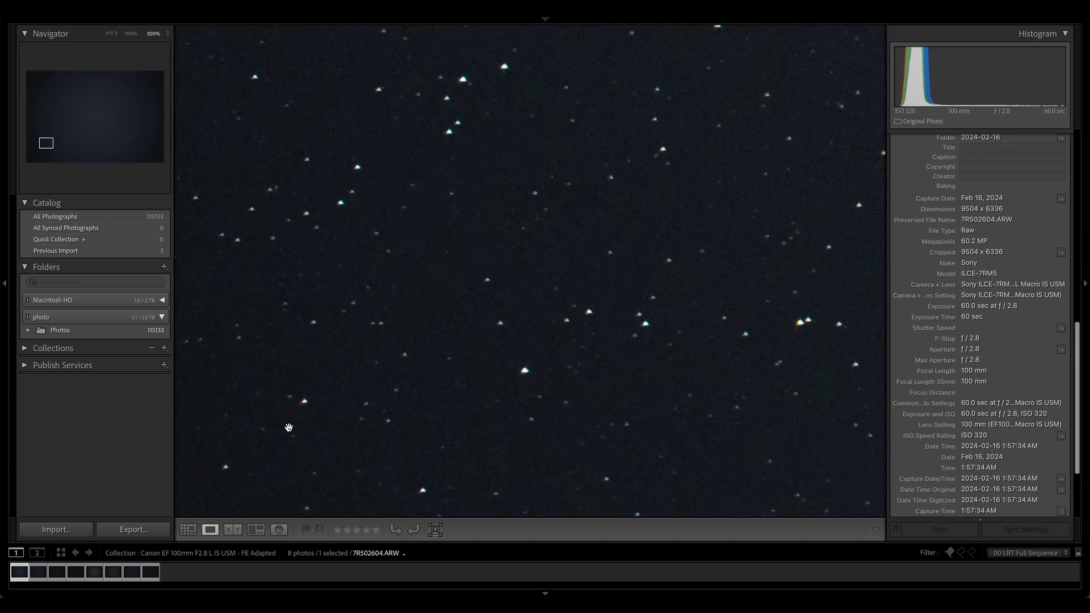
{"action": "left_click_drag", "start_coordinate": [466, 118], "coordinate": [525, 249]}
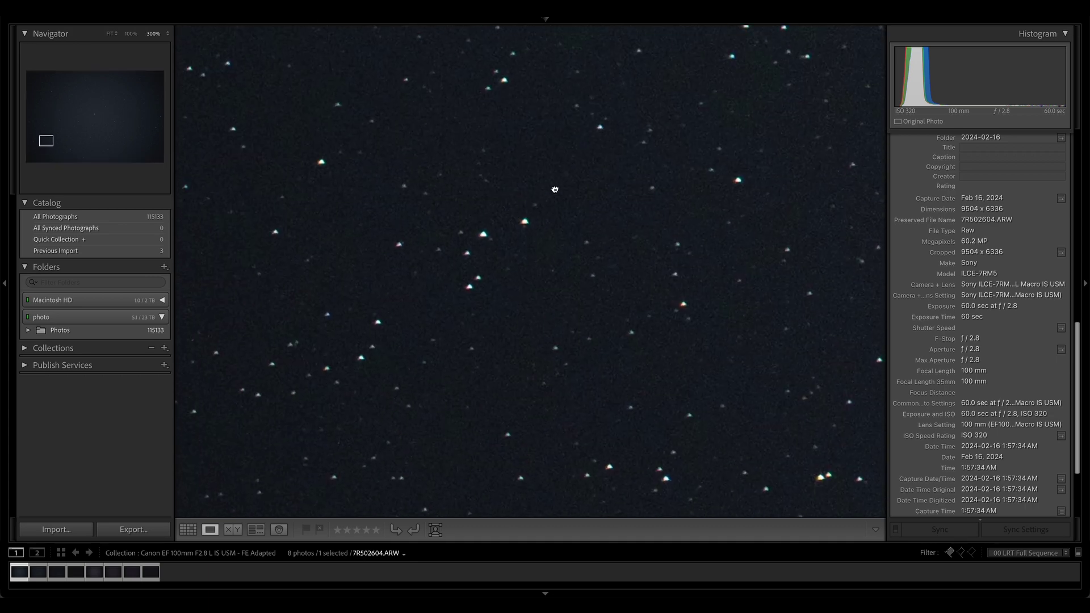
{"action": "left_click_drag", "start_coordinate": [555, 190], "coordinate": [496, 167]}
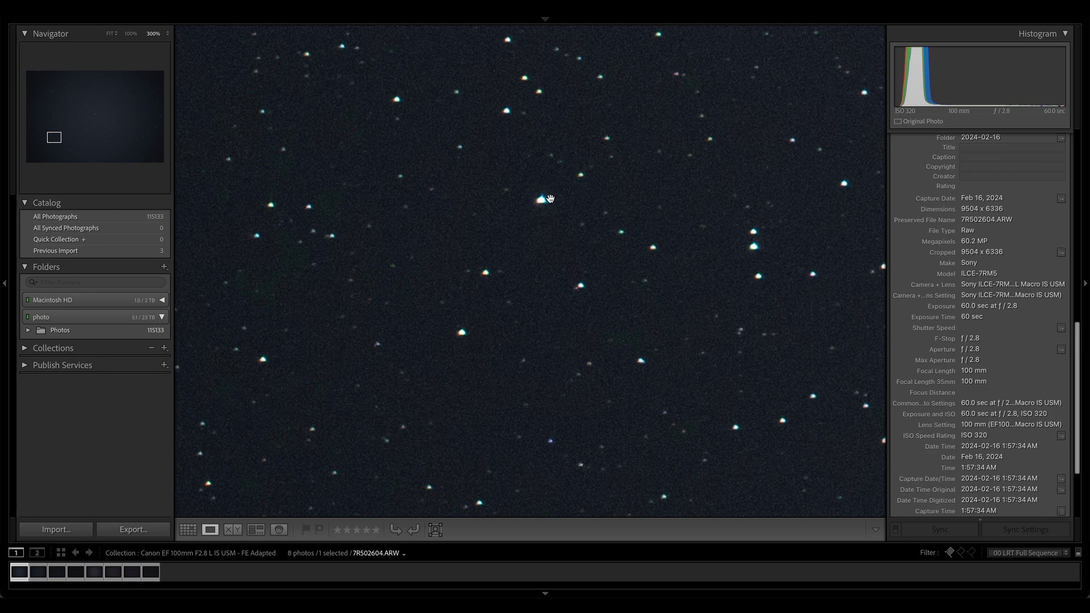
{"action": "left_click_drag", "start_coordinate": [549, 199], "coordinate": [520, 272]}
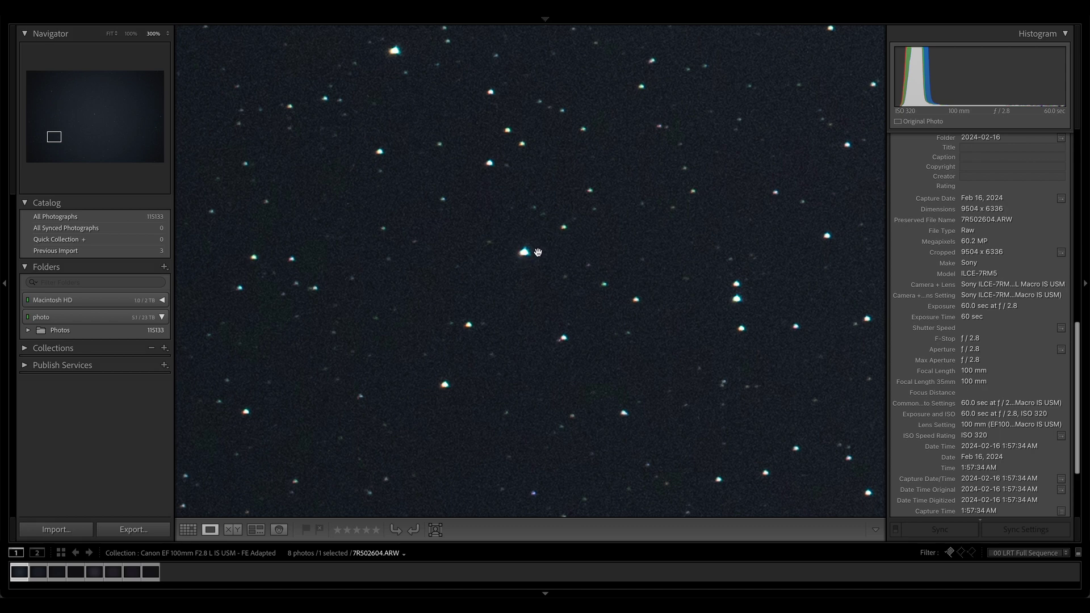
{"action": "scroll", "coordinate": [521, 211], "scroll_direction": "up", "scroll_amount": 5}
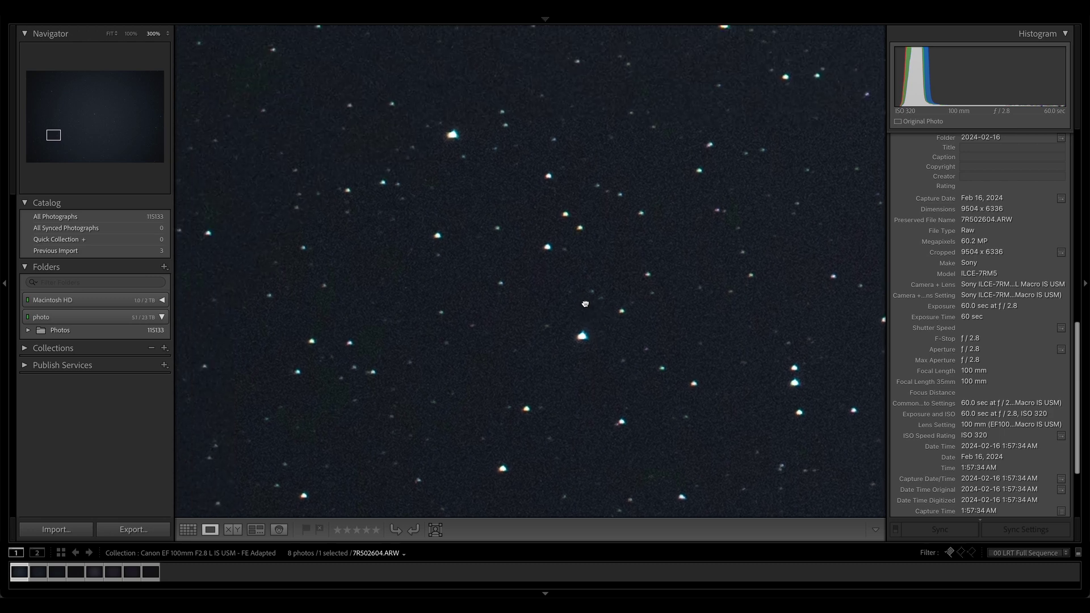
{"action": "left_click", "coordinate": [403, 212]}
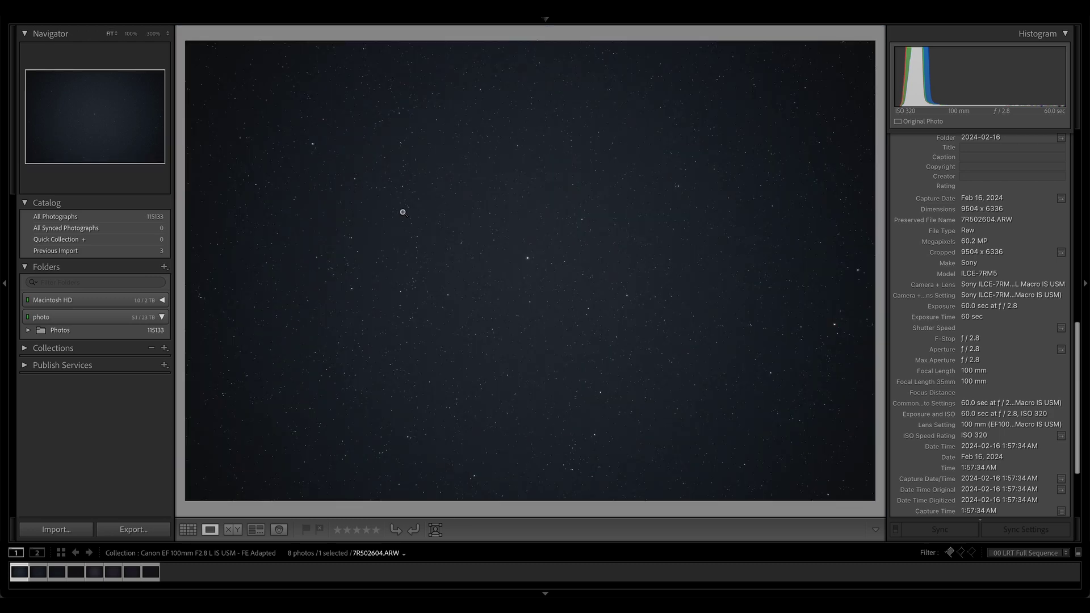
Step: Briefly check the upper-left and upper-right areas at 300%, returning to Fit each time
{"action": "left_click", "coordinate": [374, 150]}
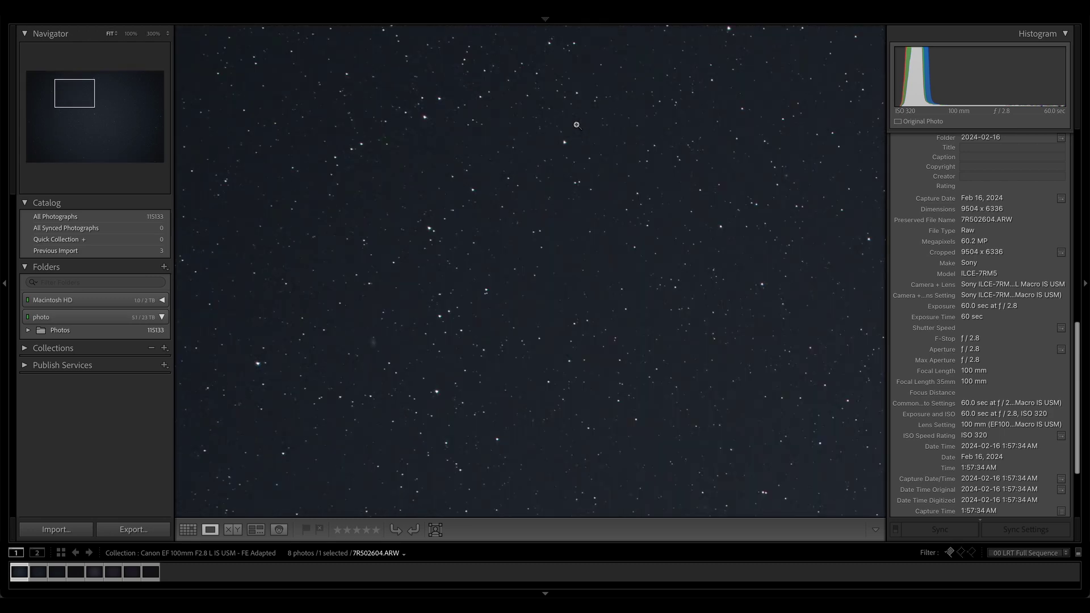
{"action": "left_click", "coordinate": [577, 125]}
{"action": "left_click", "coordinate": [723, 108]}
{"action": "left_click", "coordinate": [622, 192]}
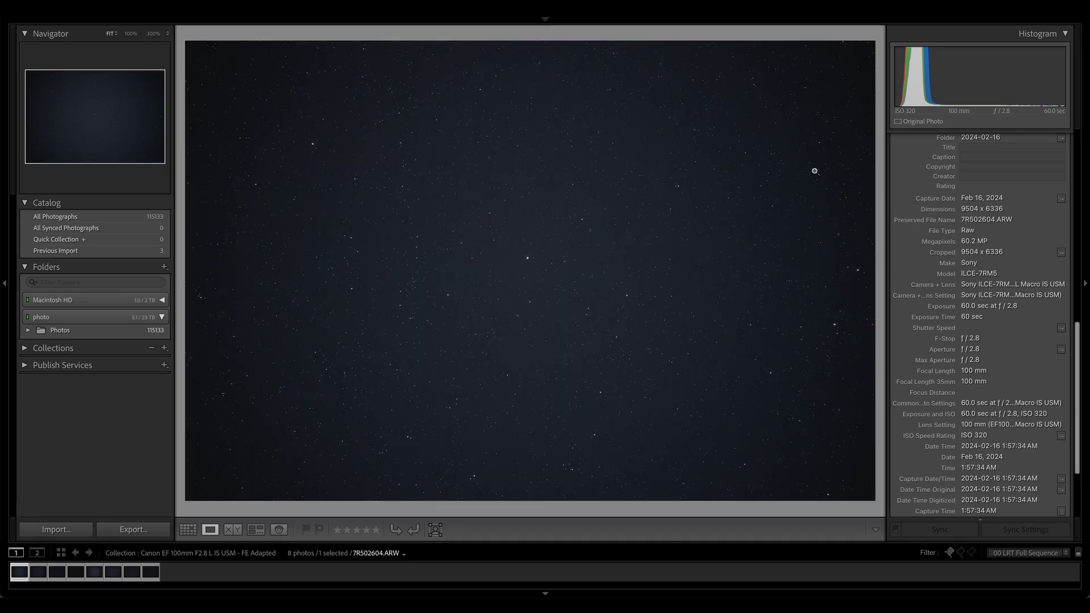
Step: Pan at 300% from the lower-right toward the centre, ending zoomed on the central bright star
{"action": "left_click", "coordinate": [244, 317]}
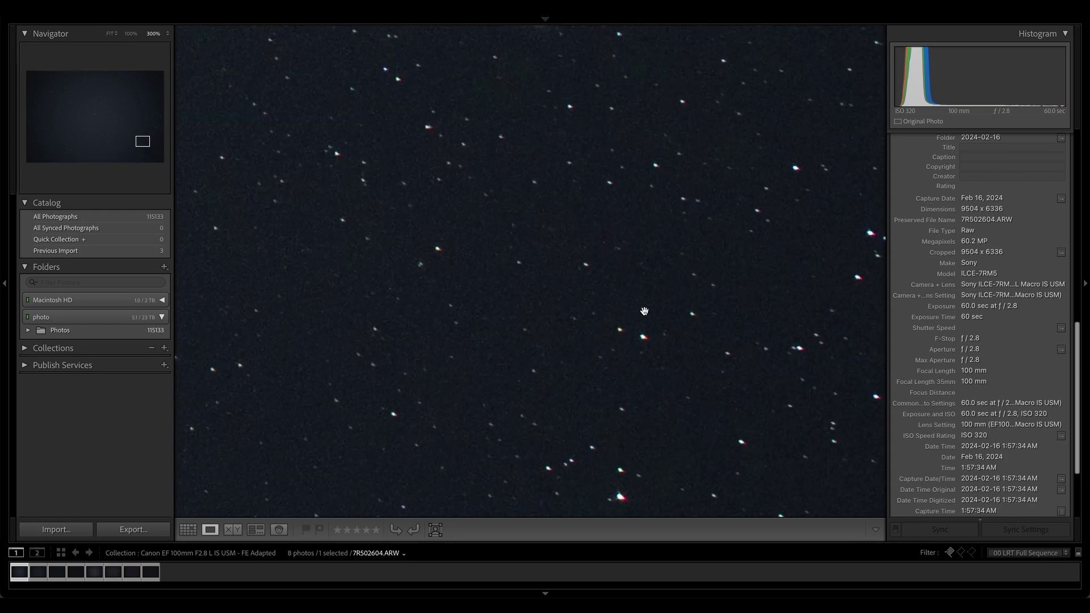
{"action": "left_click_drag", "start_coordinate": [580, 277], "coordinate": [700, 349]}
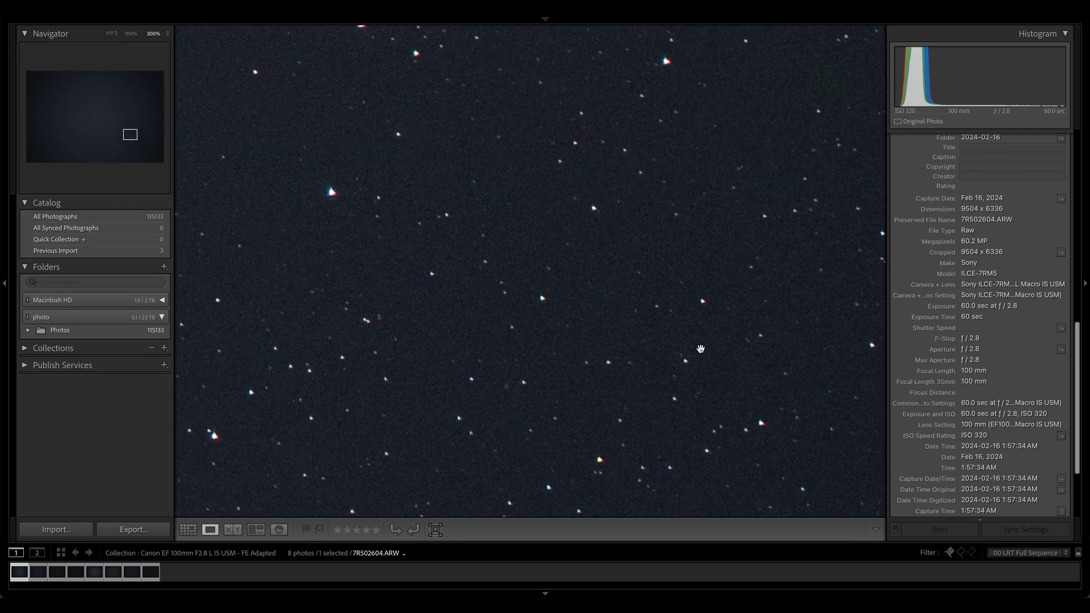
{"action": "left_click_drag", "start_coordinate": [553, 278], "coordinate": [448, 449]}
{"action": "left_click_drag", "start_coordinate": [534, 130], "coordinate": [848, 360]}
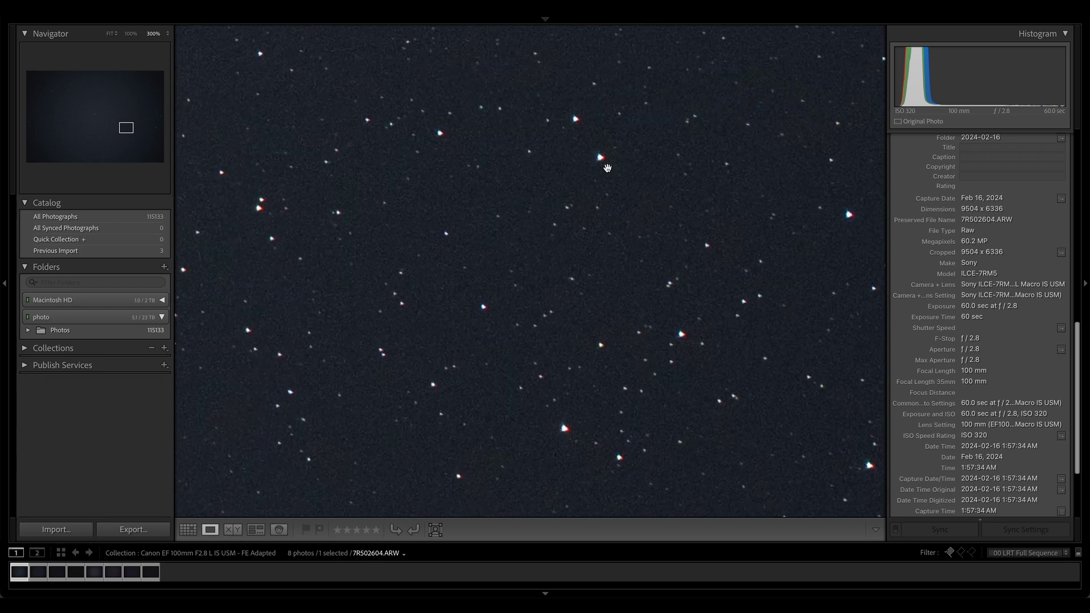
{"action": "left_click_drag", "start_coordinate": [605, 157], "coordinate": [607, 157]}
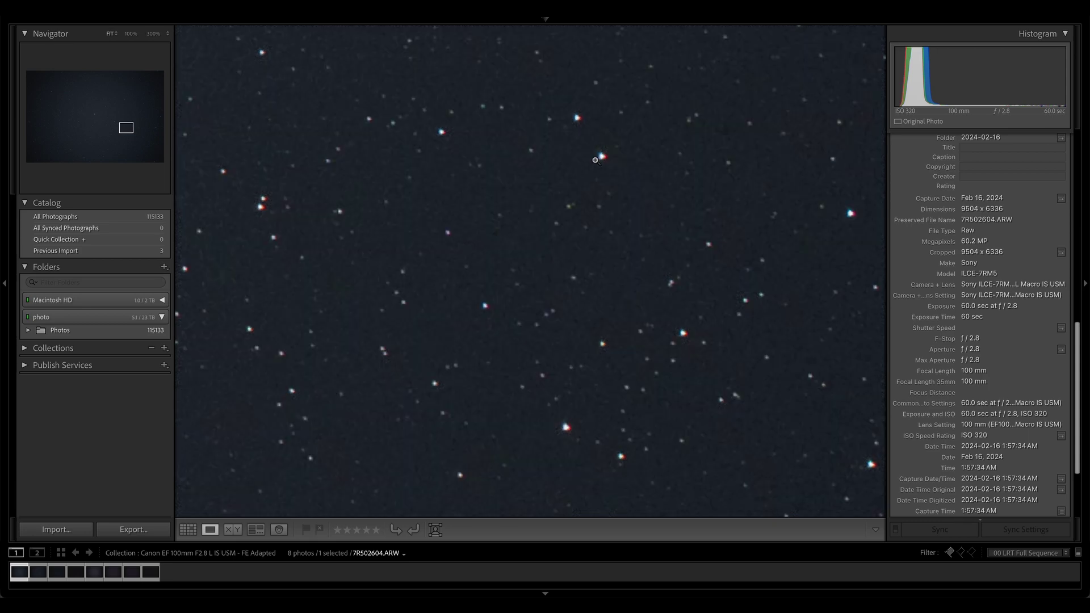
{"action": "left_click", "coordinate": [606, 159]}
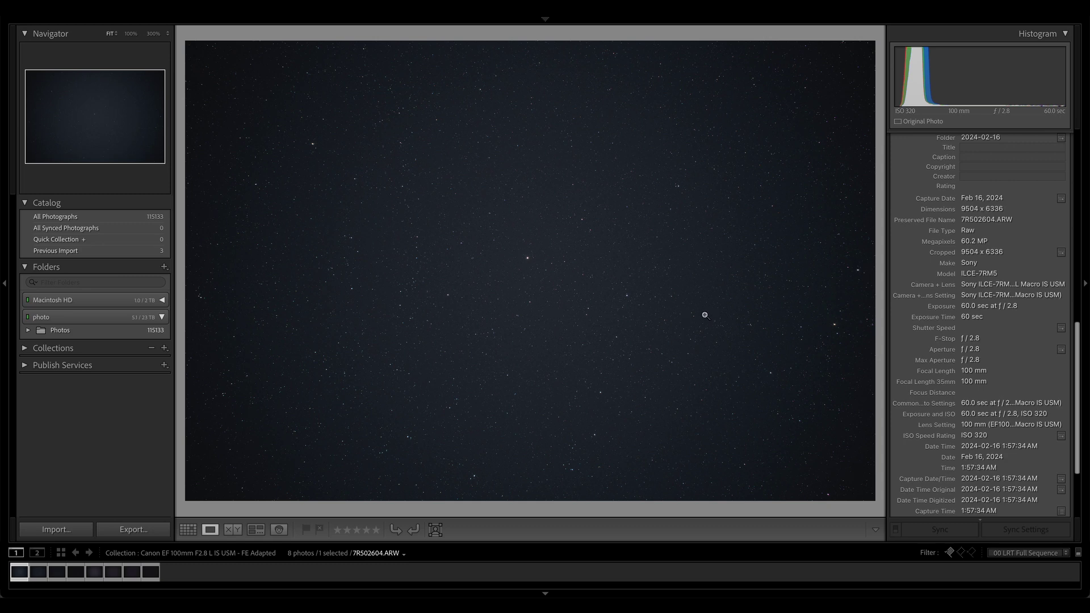
{"action": "left_click", "coordinate": [528, 266]}
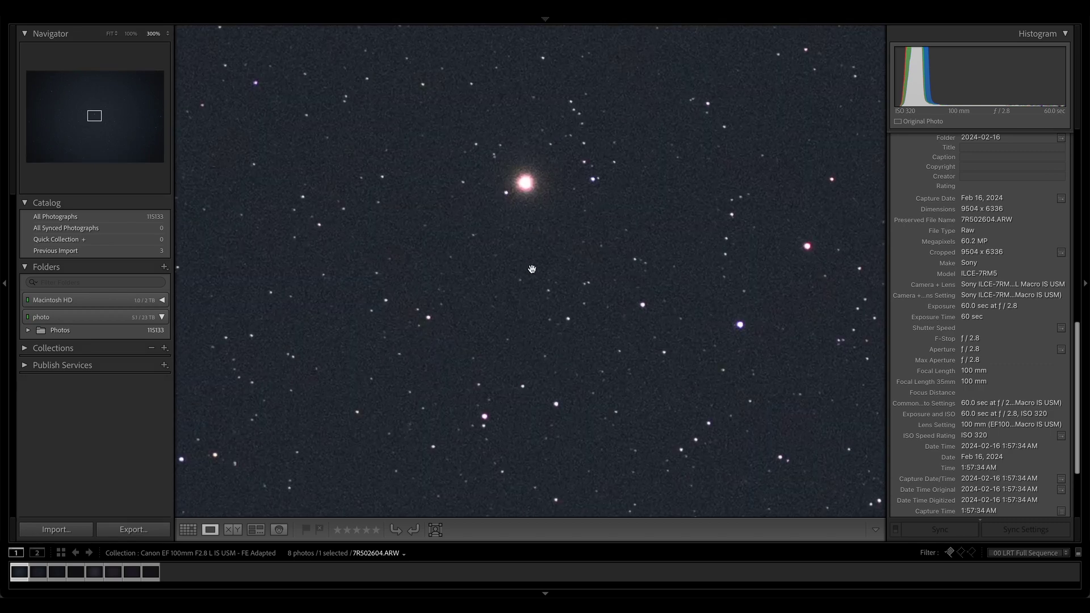
{"action": "left_click_drag", "start_coordinate": [529, 268], "coordinate": [527, 307]}
{"action": "key", "text": "Right"}
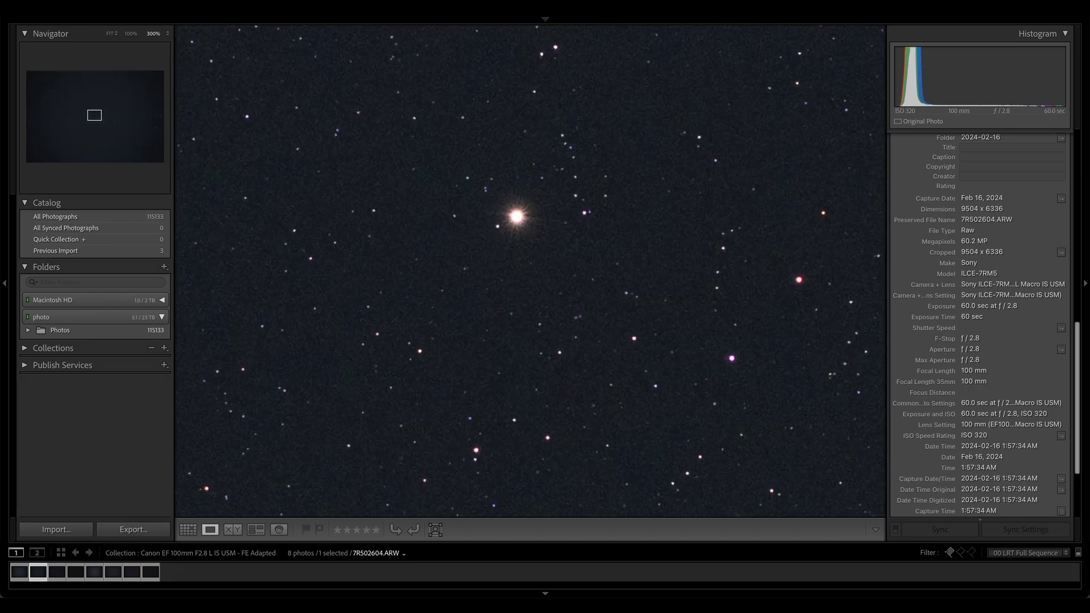
{"action": "key", "text": "Right"}
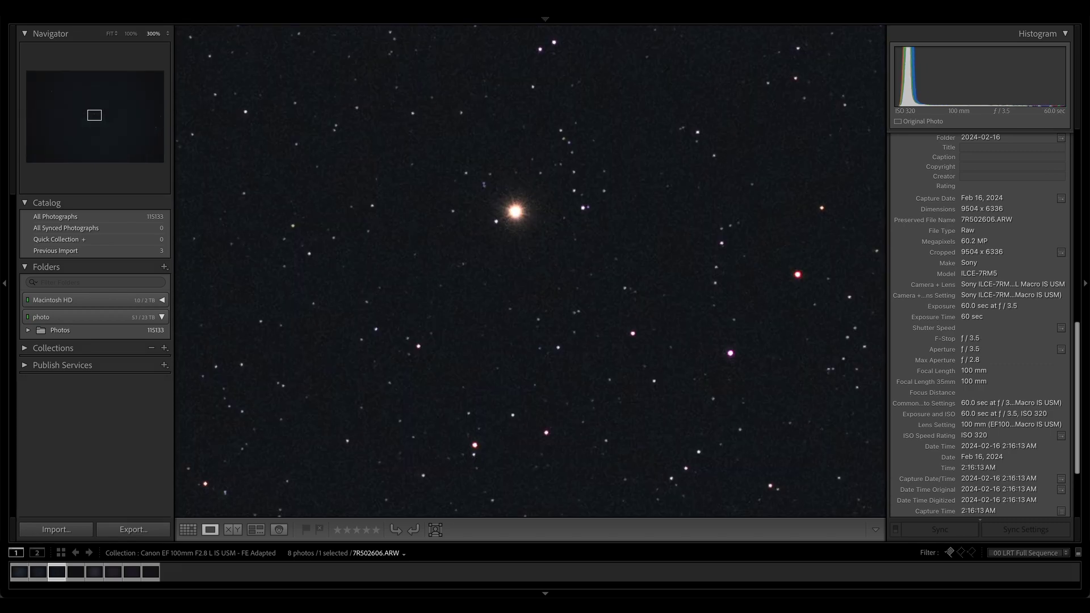
{"action": "key", "text": "Right"}
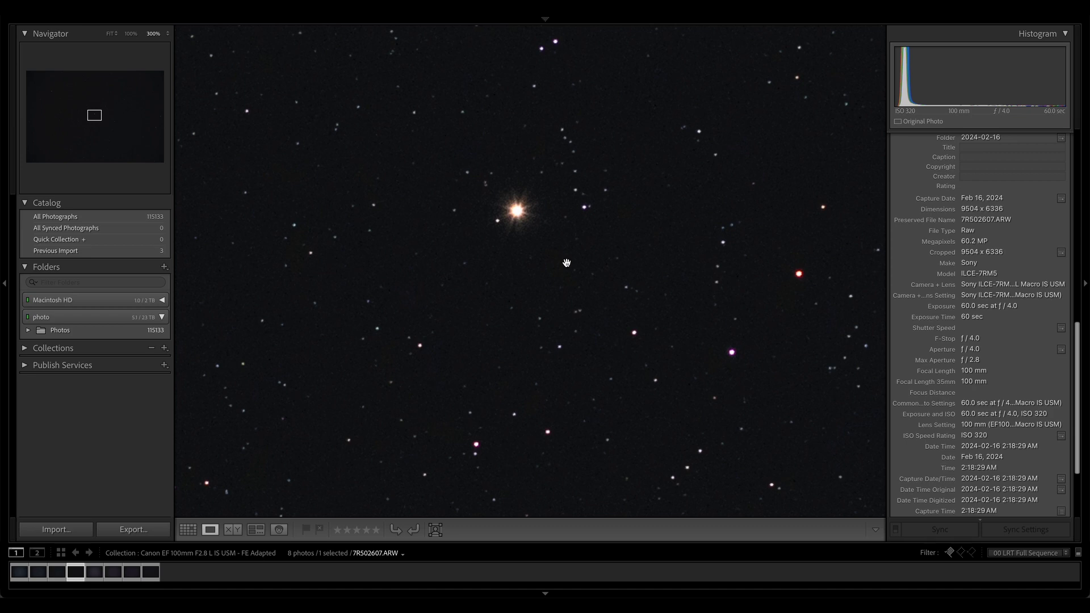
{"action": "key", "text": "Left"}
{"action": "key", "text": "Left"}
{"action": "key", "text": "Left"}
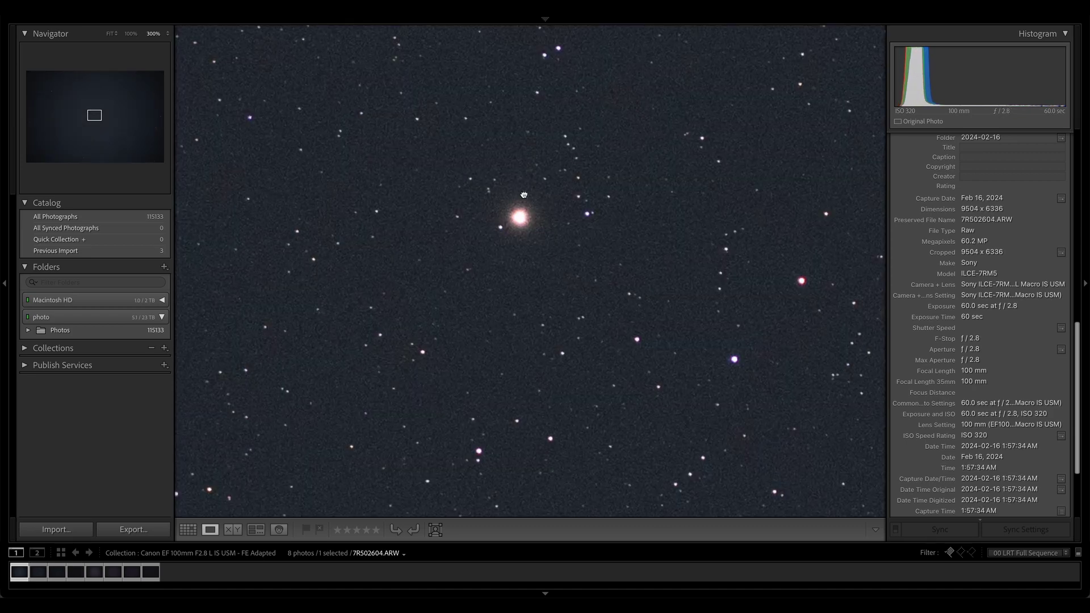
{"action": "left_click", "coordinate": [524, 194]}
Step: Compare the top-left corner stars at 300% across the f/2.8, f/3.2 and f/3.5 shots, then step back
{"action": "left_click", "coordinate": [206, 56]}
{"action": "left_click_drag", "start_coordinate": [206, 56], "coordinate": [355, 159]}
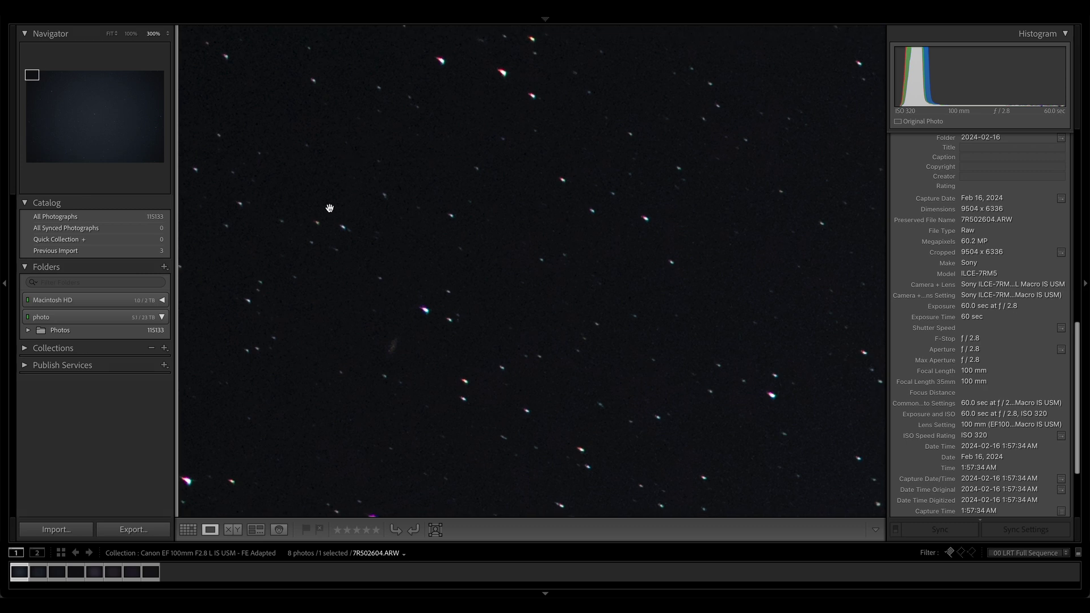
{"action": "key", "text": "Right"}
{"action": "key", "text": "Right"}
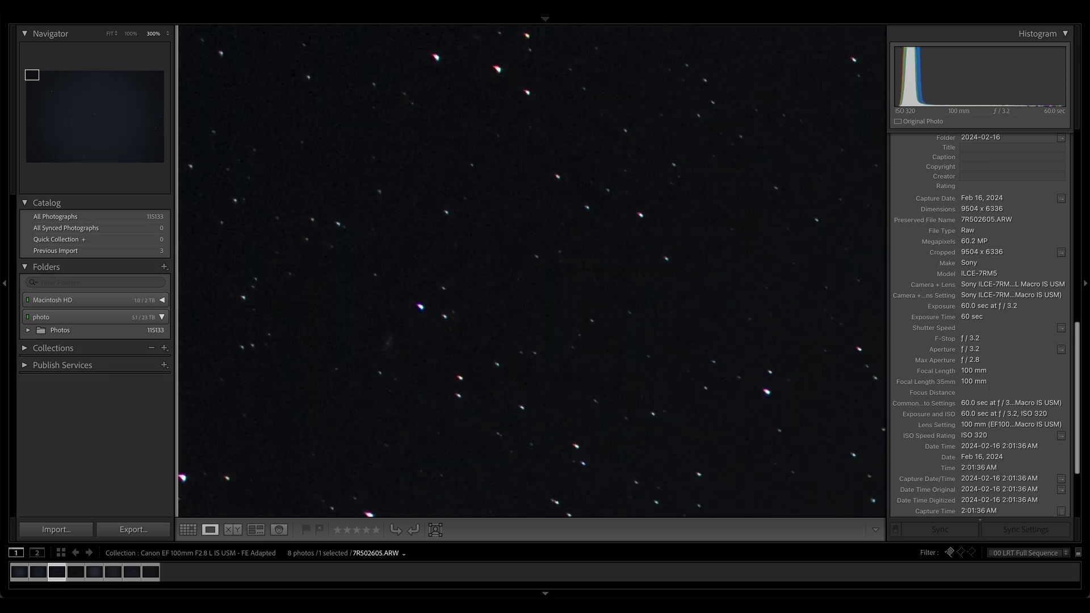
{"action": "key", "text": "Right"}
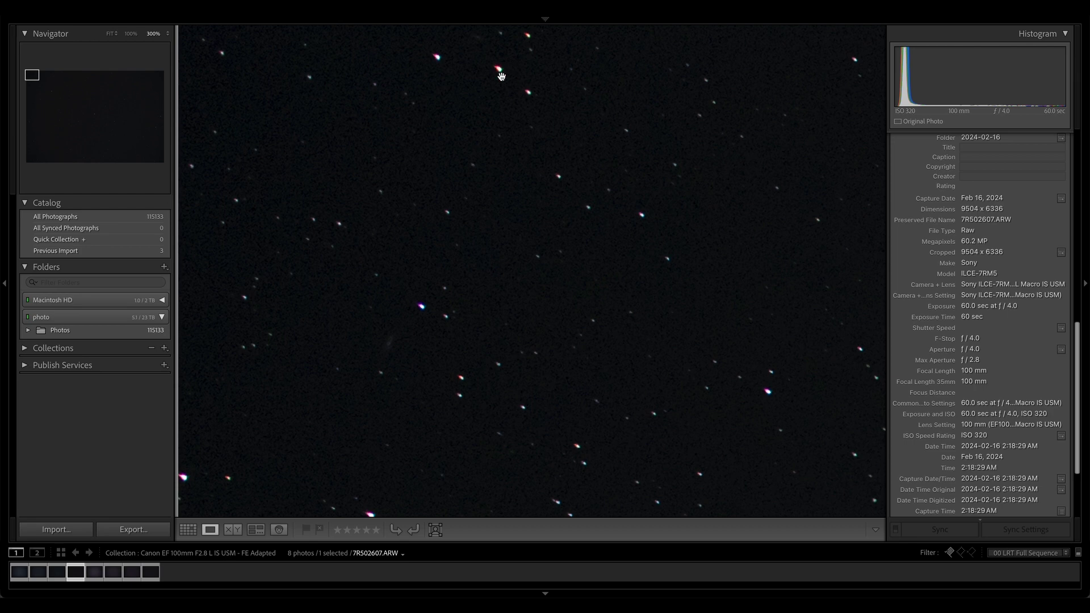
{"action": "key", "text": "Left"}
{"action": "key", "text": "Left"}
{"action": "key", "text": "Left"}
Step: Zoom to 300% on the bright right-edge star and step through the f/3.2, f/3.5 and f/4 shots
{"action": "left_click", "coordinate": [736, 261]}
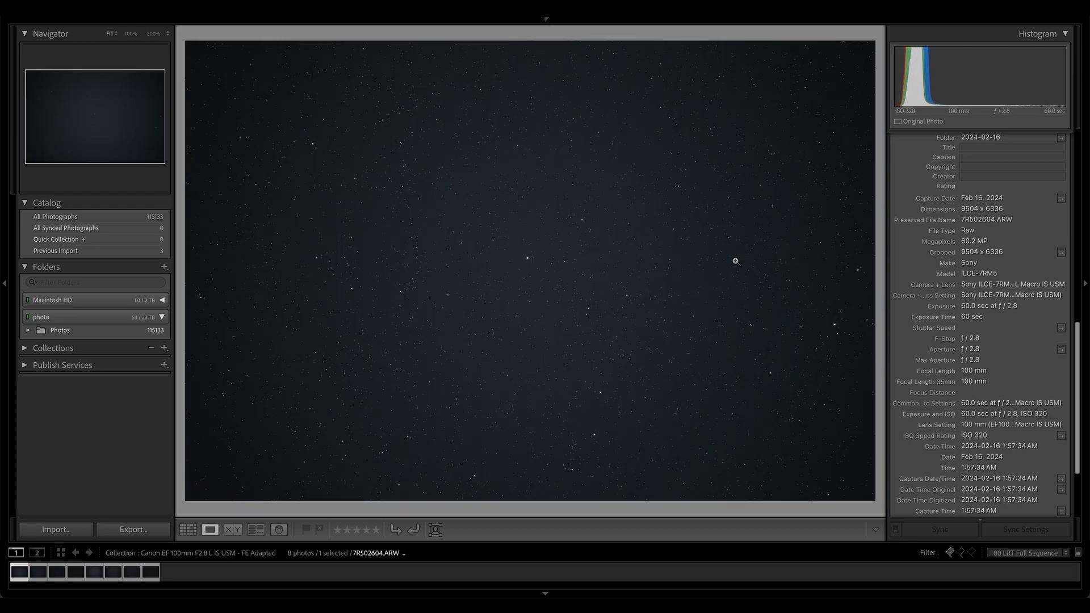
{"action": "left_click", "coordinate": [856, 278]}
{"action": "left_click_drag", "start_coordinate": [856, 279], "coordinate": [697, 226]}
{"action": "key", "text": "Right"}
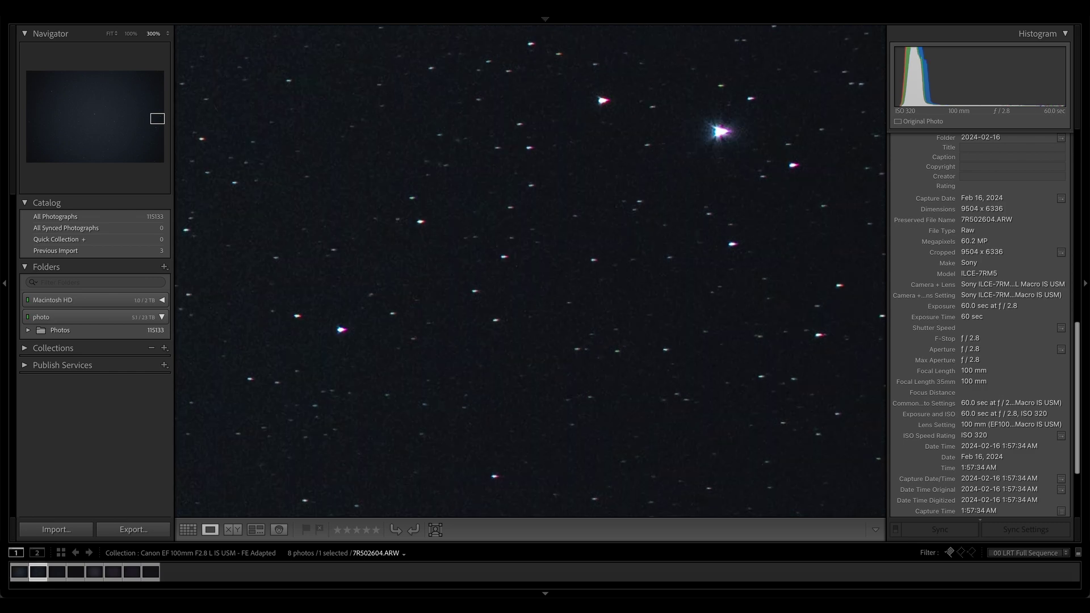
{"action": "key", "text": "Right"}
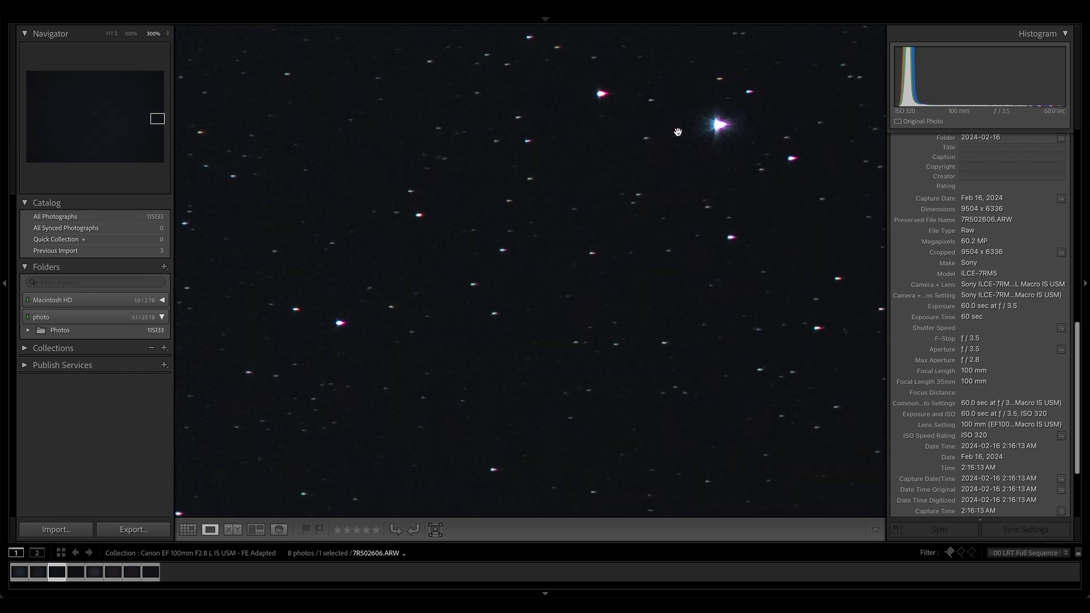
{"action": "key", "text": "Right"}
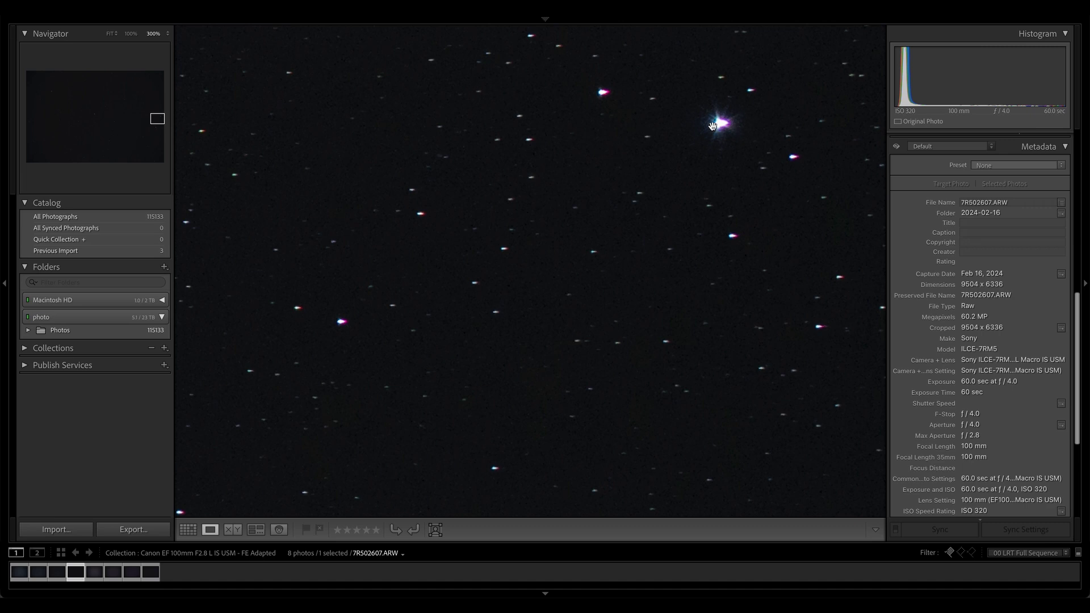
{"action": "left_click", "coordinate": [749, 158]}
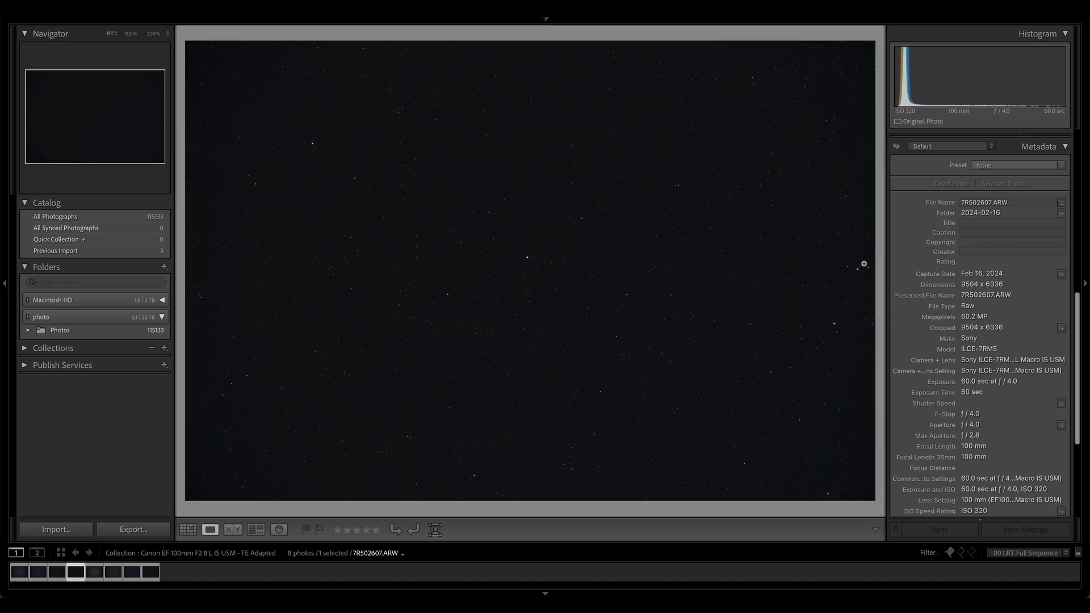
Step: Return to Fit view and go back to the f/2.8 shot, 7R502604.ARW
{"action": "left_click", "coordinate": [836, 325]}
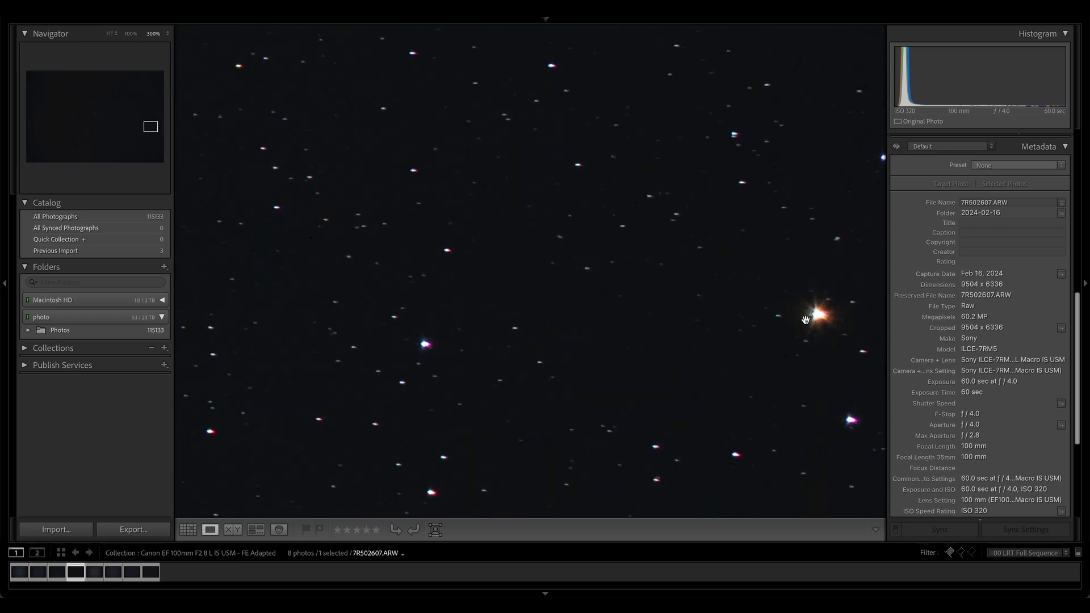
{"action": "left_click", "coordinate": [805, 319]}
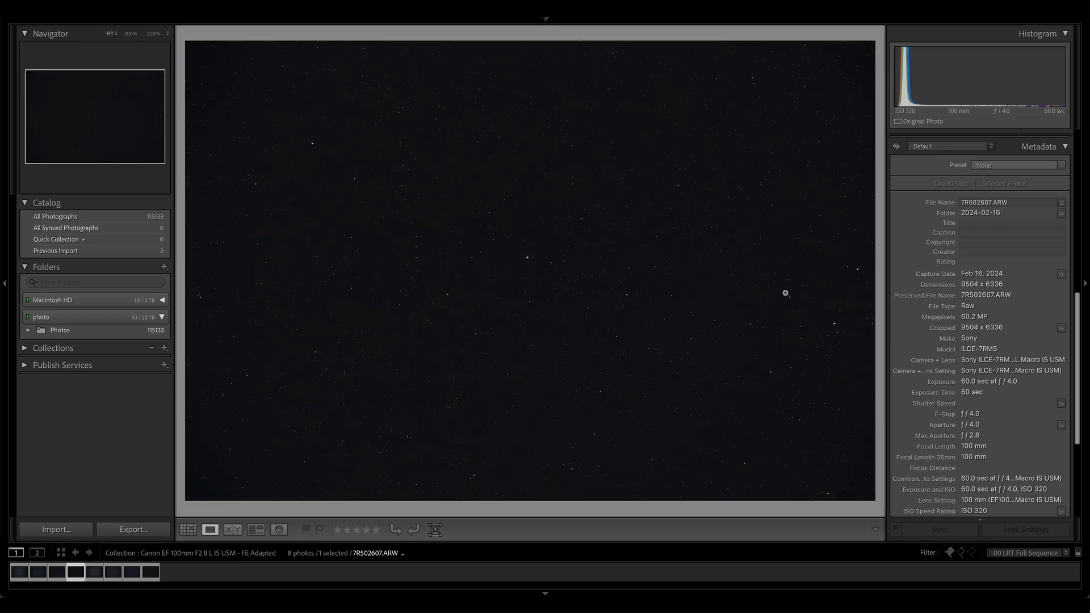
{"action": "key", "text": "Left"}
{"action": "key", "text": "Left"}
{"action": "key", "text": "Left"}
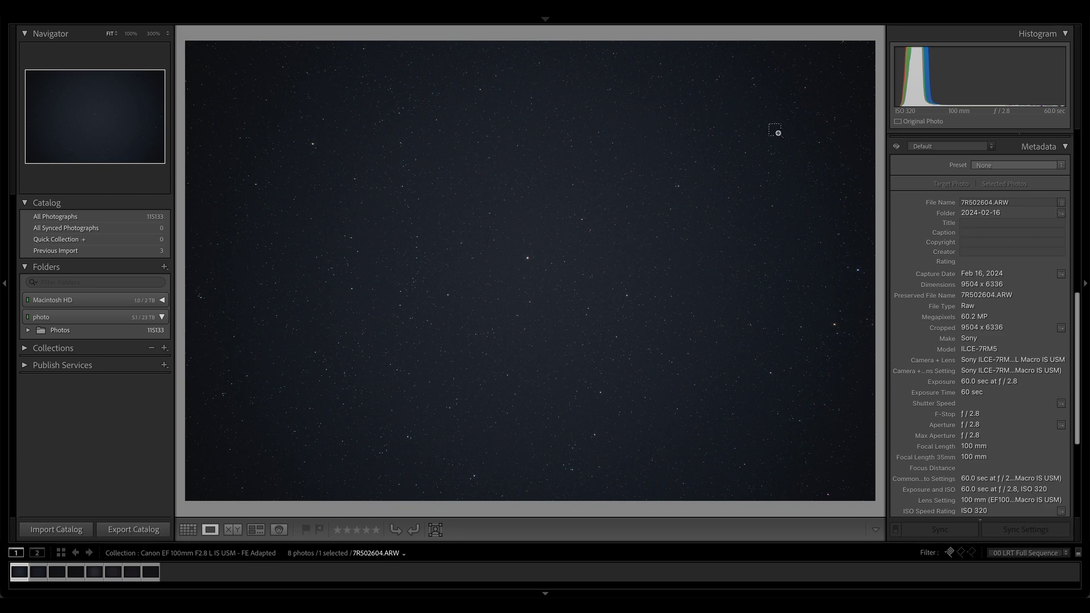
Step: Open the f/2.8 star shot in Develop at 300% and compare chromatic aberration removal on and off
{"action": "key", "text": "d"}
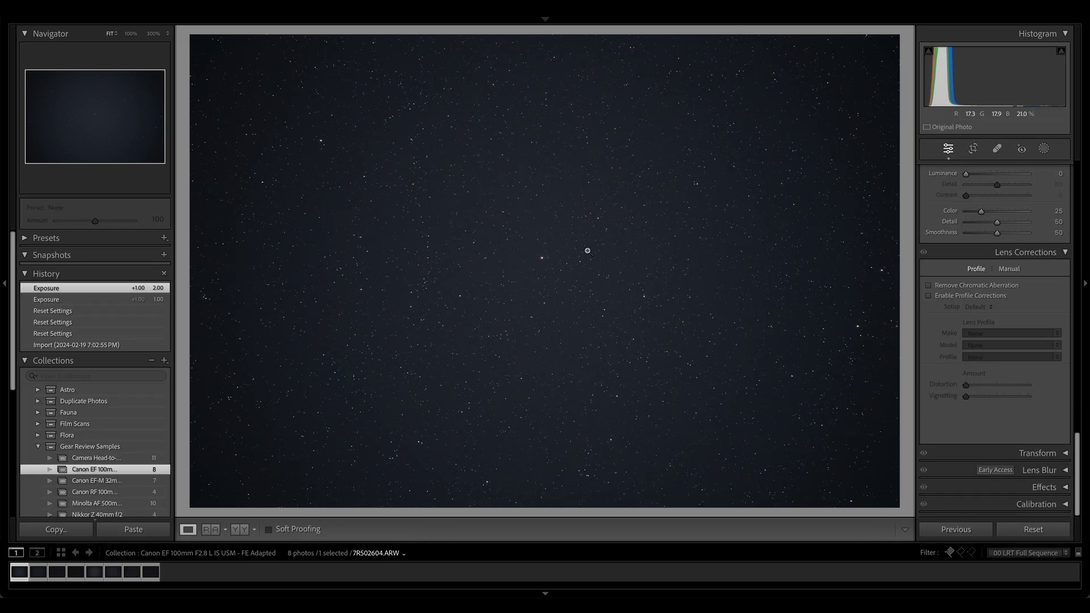
{"action": "left_click", "coordinate": [584, 268]}
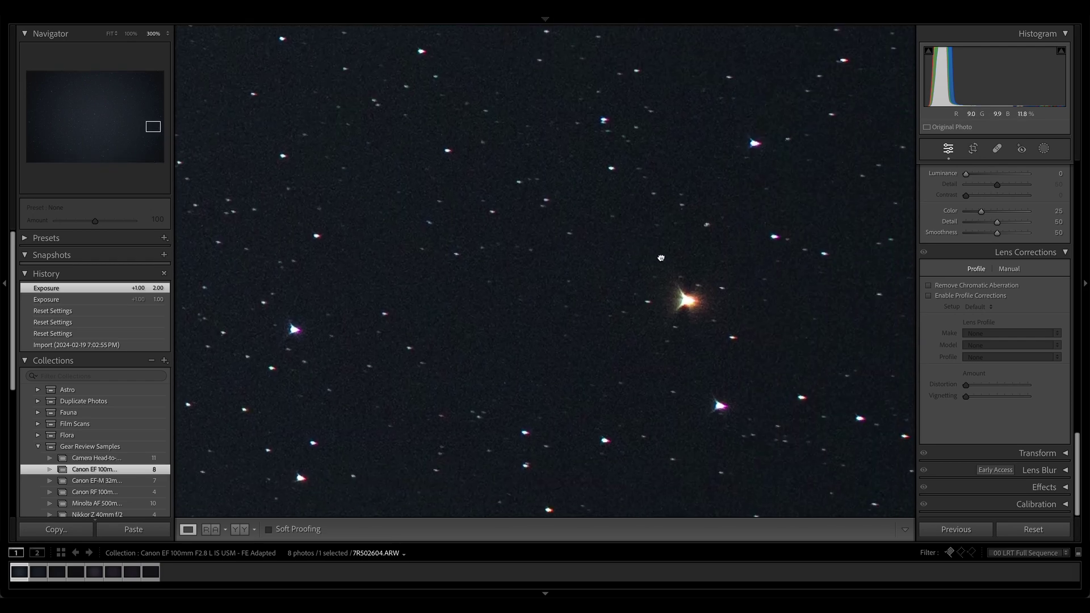
{"action": "left_click", "coordinate": [946, 289]}
{"action": "left_click_drag", "start_coordinate": [823, 267], "coordinate": [770, 264]}
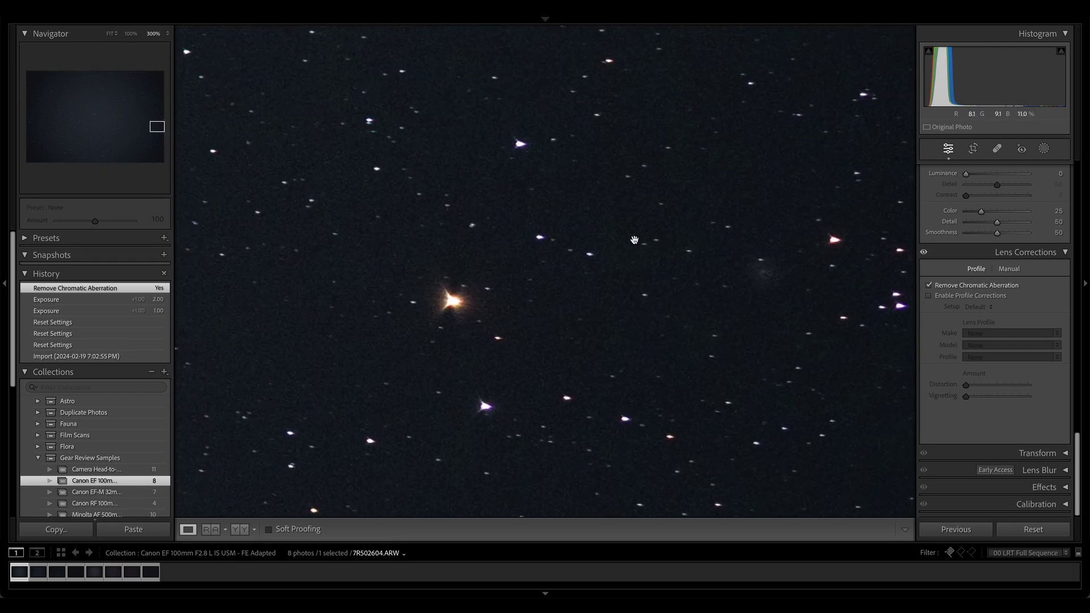
{"action": "left_click", "coordinate": [929, 286]}
{"action": "left_click", "coordinate": [930, 285]}
{"action": "left_click", "coordinate": [929, 286]}
{"action": "left_click", "coordinate": [929, 286]}
{"action": "left_click", "coordinate": [929, 285]}
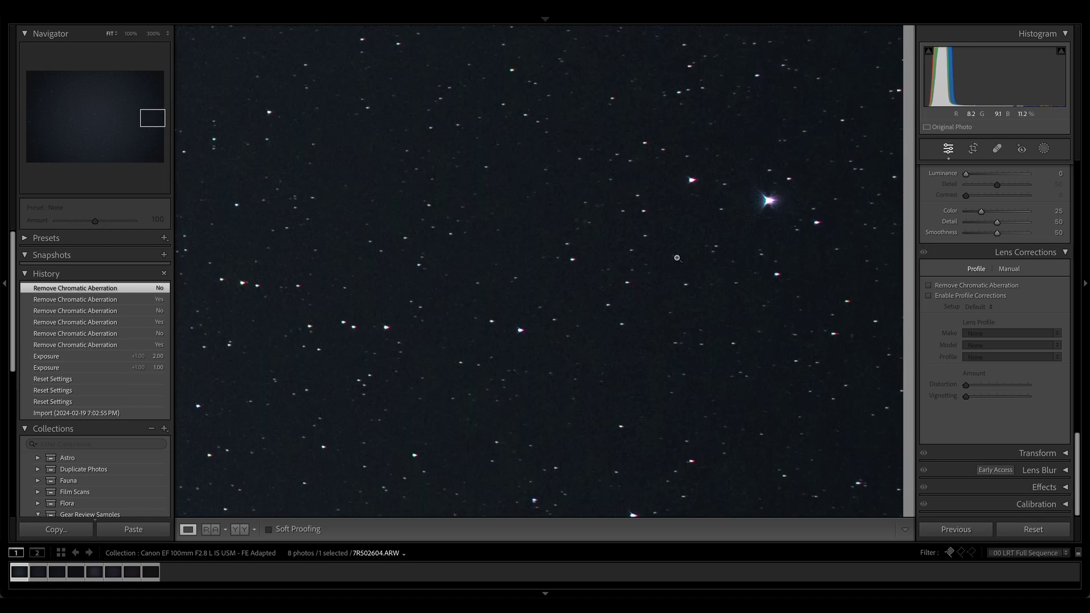
Step: Recheck the lower-left stars at 300%, leaving Remove Chromatic Aberration switched on
{"action": "left_click", "coordinate": [286, 411]}
{"action": "left_click", "coordinate": [283, 364]}
{"action": "left_click_drag", "start_coordinate": [282, 364], "coordinate": [605, 205]}
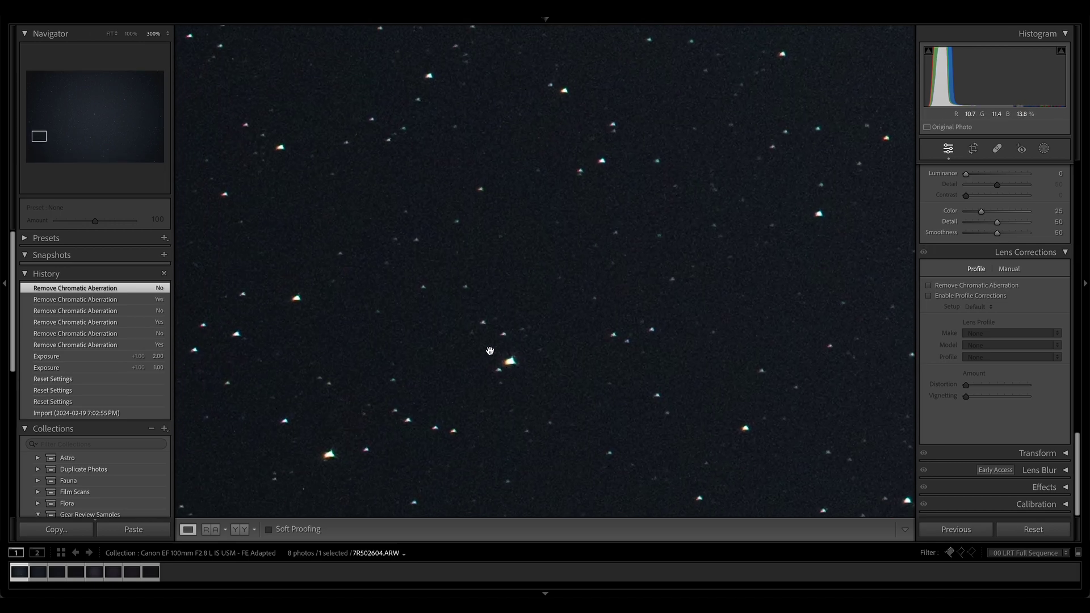
{"action": "left_click", "coordinate": [929, 285]}
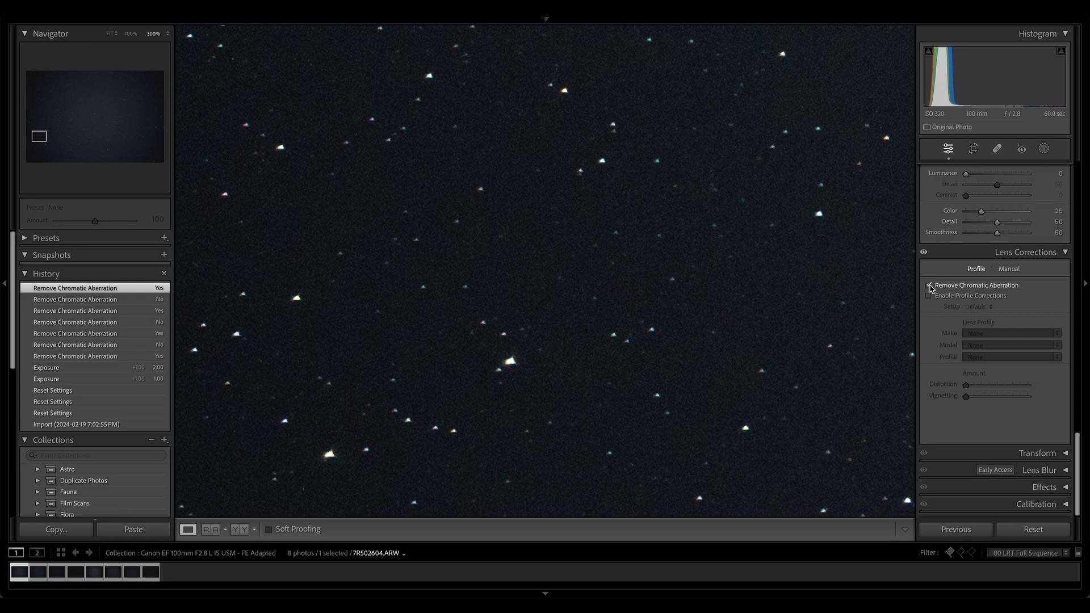
{"action": "left_click", "coordinate": [930, 286]}
{"action": "left_click", "coordinate": [929, 286]}
{"action": "left_click", "coordinate": [839, 267]}
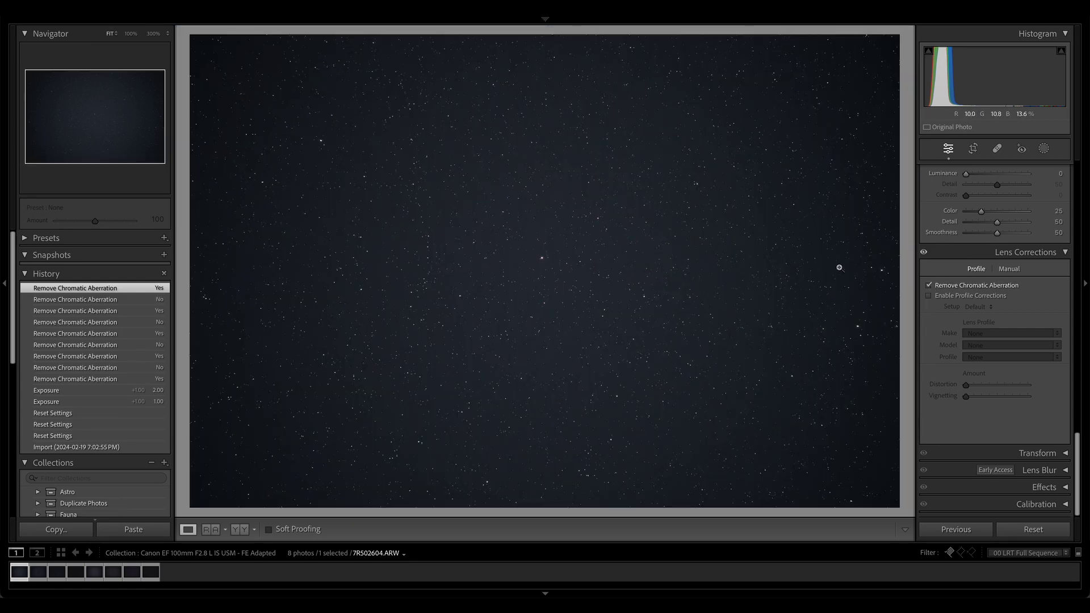
{"action": "left_click", "coordinate": [839, 267]}
Step: Sample a bright star's purple fringe with the Manual Defringe eyedropper and inspect the result
{"action": "left_click_drag", "start_coordinate": [883, 354], "coordinate": [802, 234]}
{"action": "left_click", "coordinate": [1010, 268]}
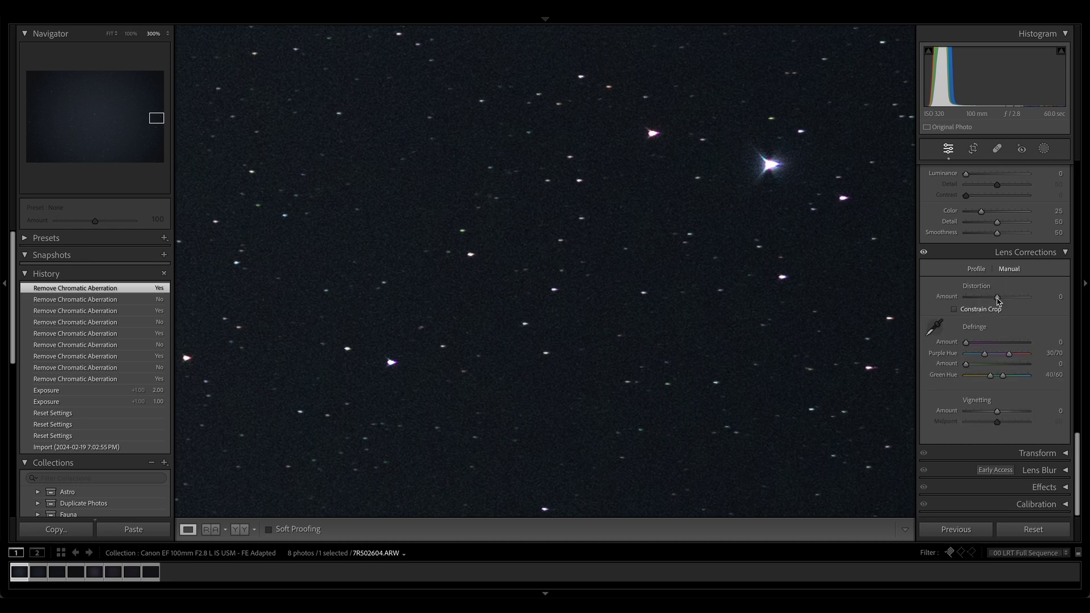
{"action": "left_click", "coordinate": [935, 327]}
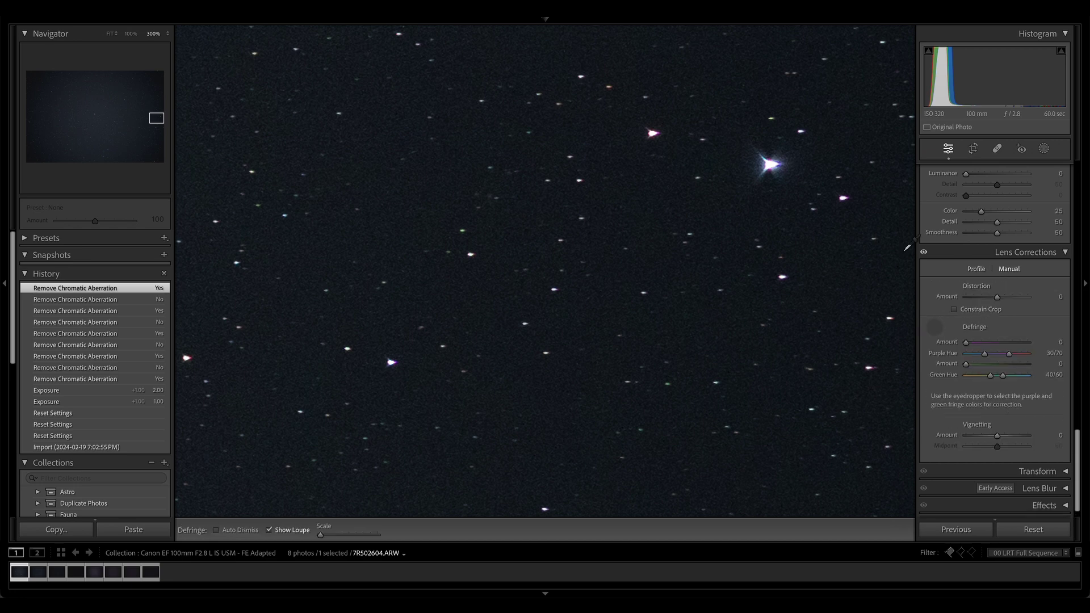
{"action": "left_click", "coordinate": [780, 160]}
{"action": "left_click", "coordinate": [764, 158]}
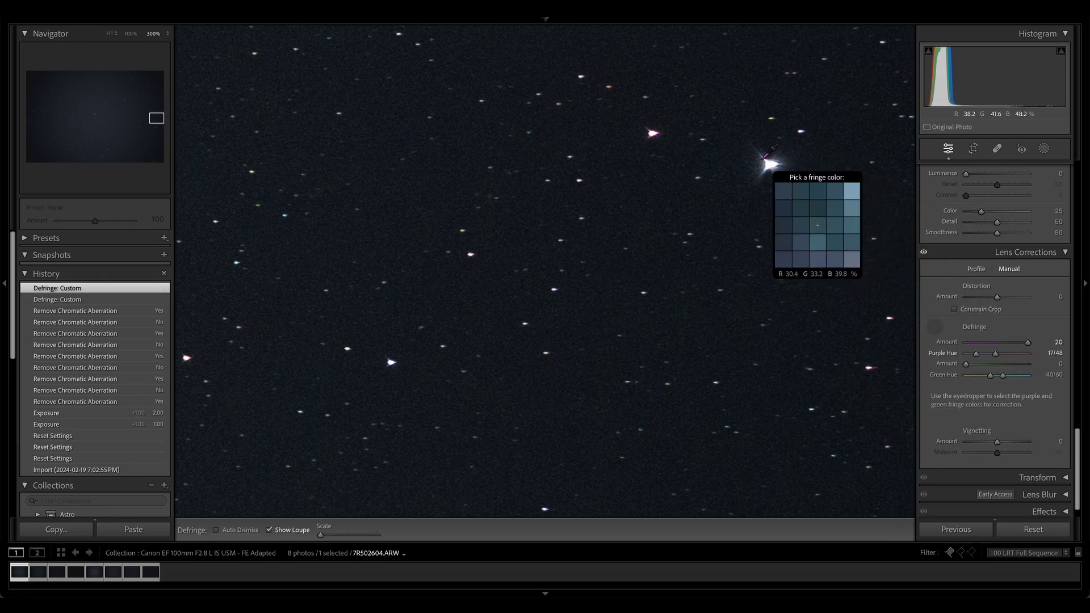
{"action": "left_click", "coordinate": [935, 327]}
{"action": "left_click_drag", "start_coordinate": [633, 218], "coordinate": [674, 258]}
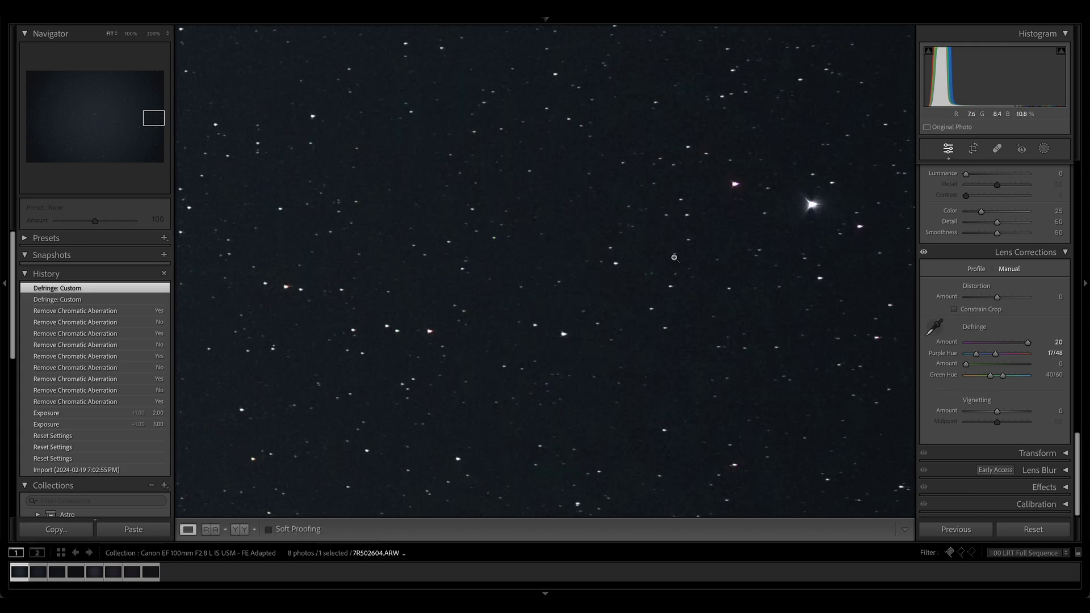
{"action": "left_click", "coordinate": [674, 258]}
{"action": "left_click", "coordinate": [584, 172]}
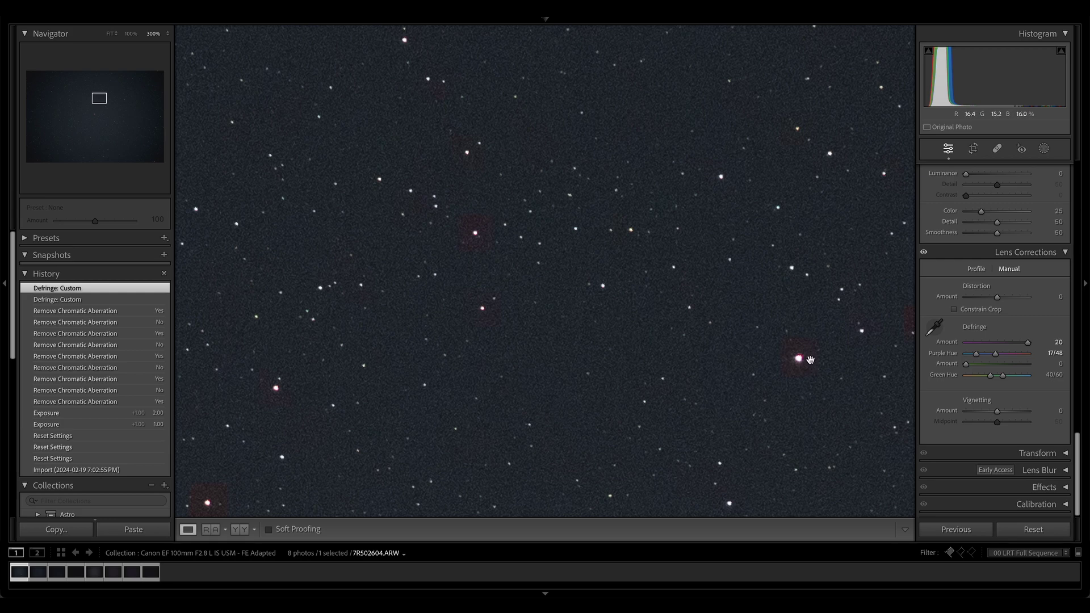
Step: Compare history states, then revert to chromatic aberration removal without defringe
{"action": "left_click", "coordinate": [129, 323]}
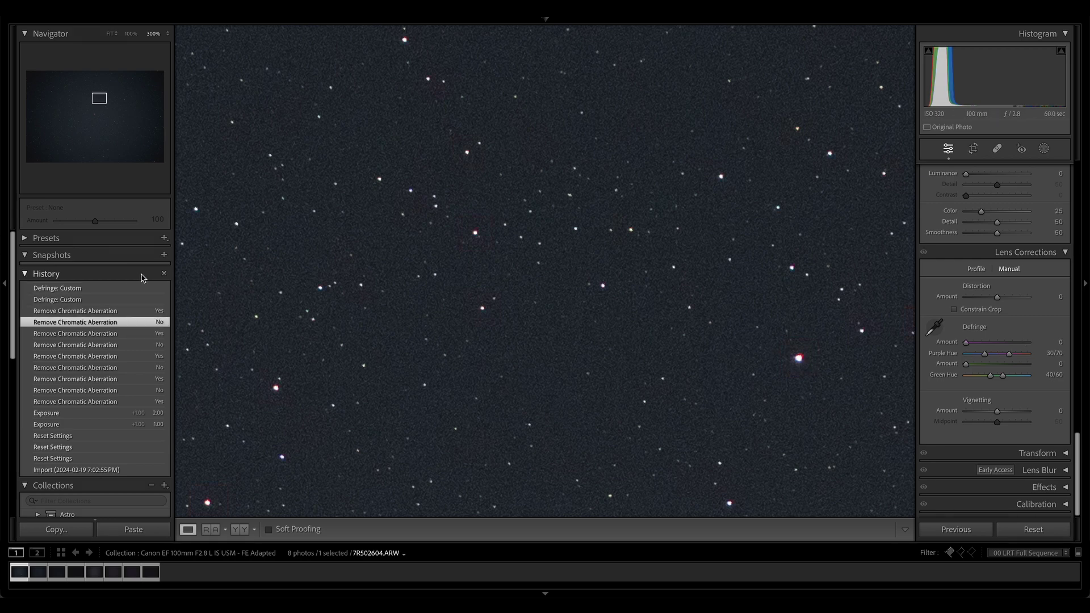
{"action": "left_click", "coordinate": [122, 288]}
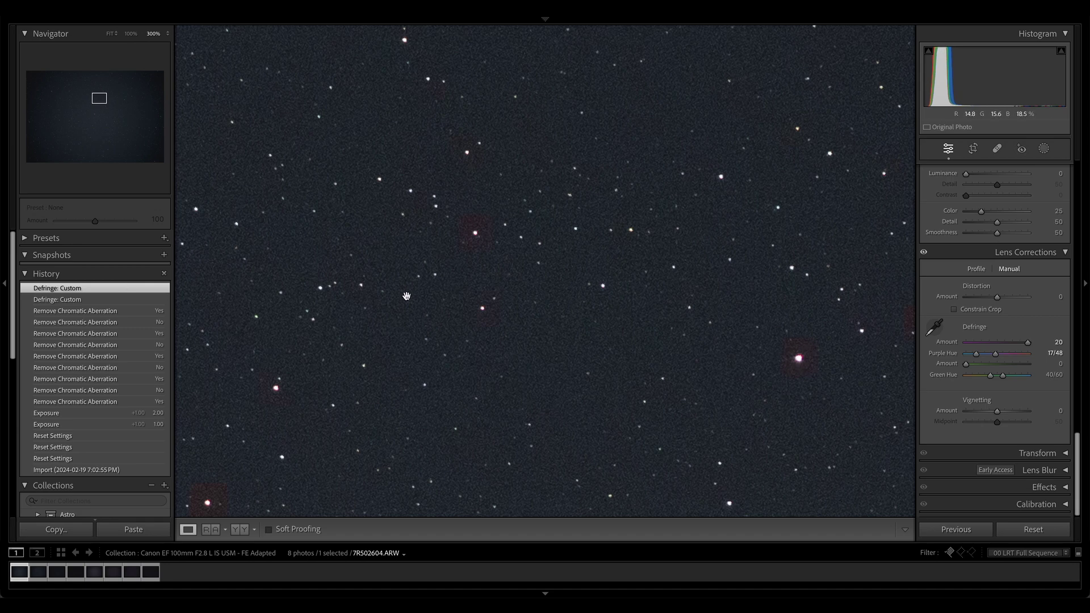
{"action": "left_click", "coordinate": [142, 311]}
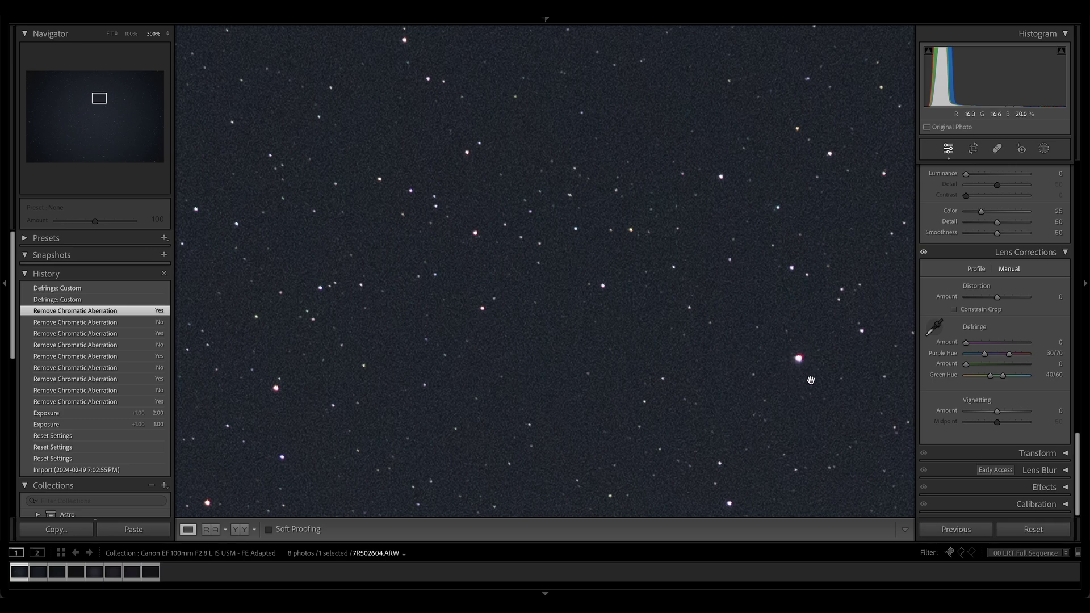
{"action": "left_click", "coordinate": [768, 356]}
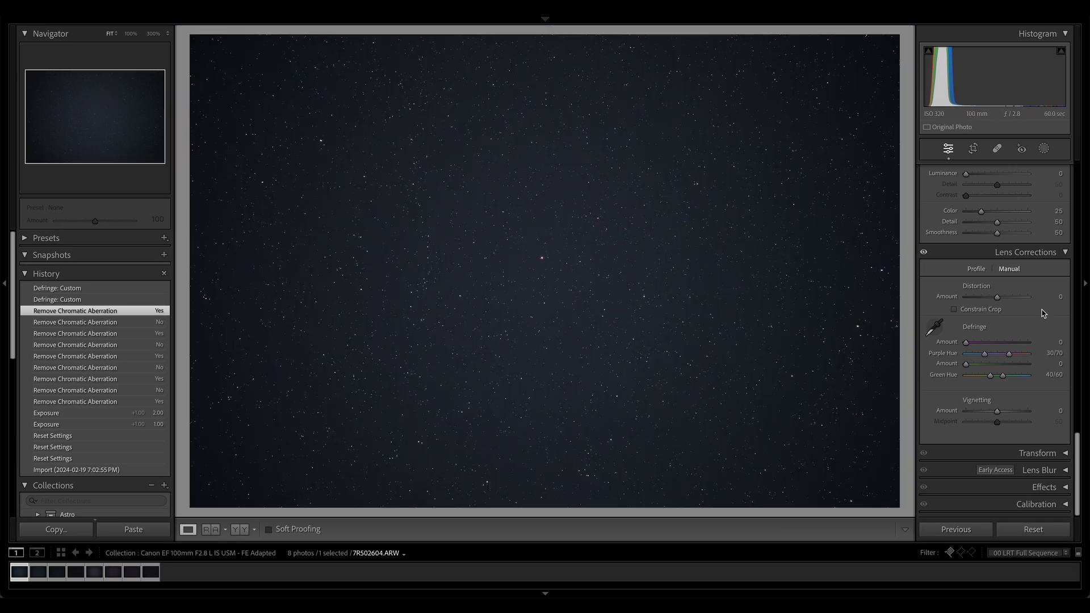
{"action": "left_click", "coordinate": [976, 268]}
Step: Toggle Enable Profile Corrections repeatedly to compare vignetting, leaving the Canon EF 100mm f/2.8L Macro profile applied
{"action": "double_click", "coordinate": [929, 296]}
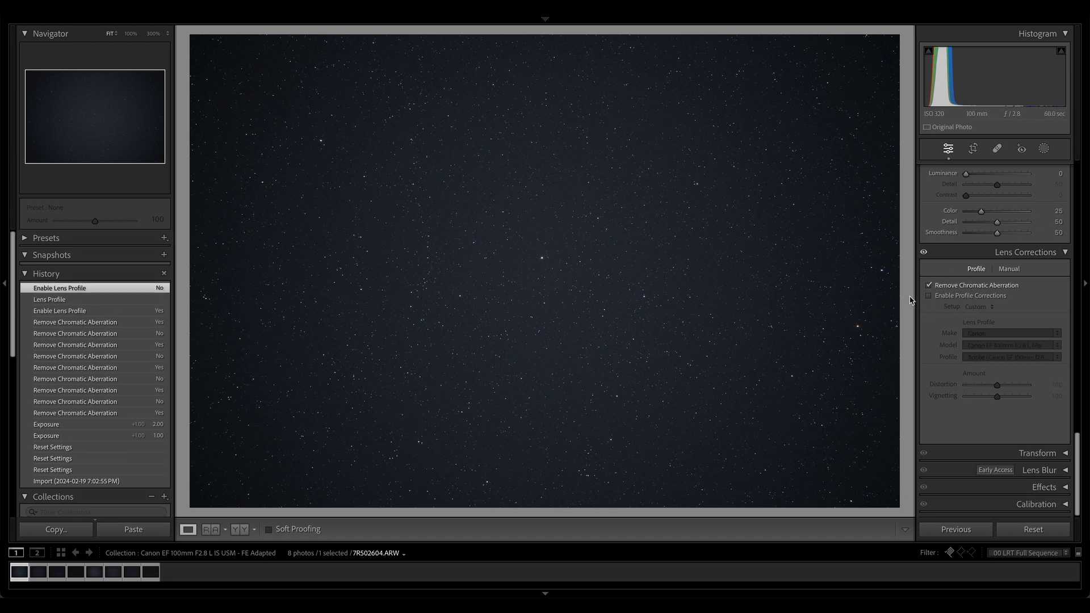
{"action": "left_click", "coordinate": [929, 296]}
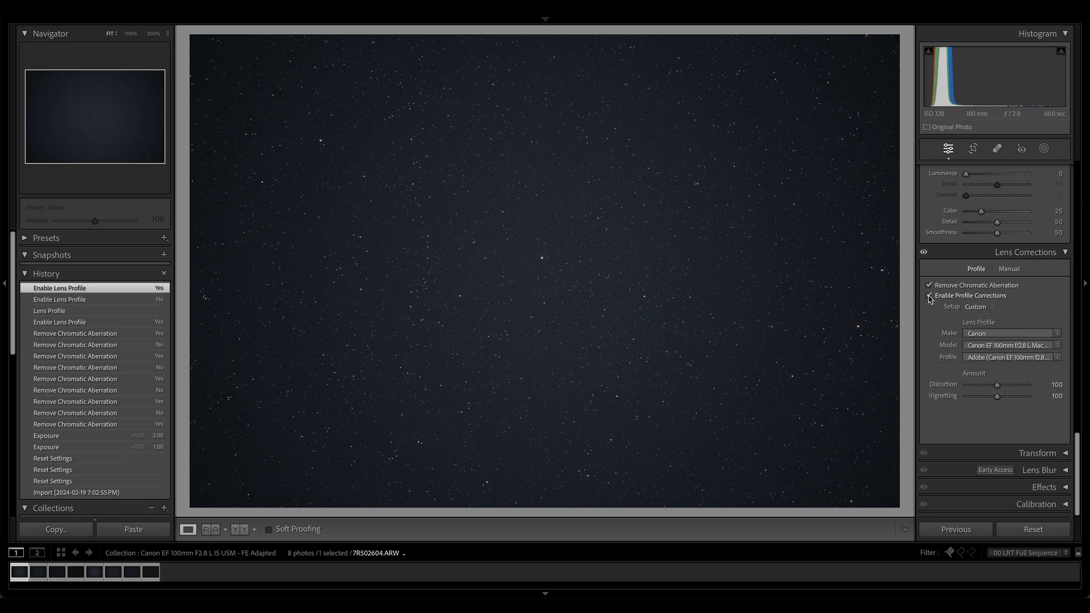
{"action": "left_click", "coordinate": [930, 296]}
{"action": "left_click", "coordinate": [930, 296]}
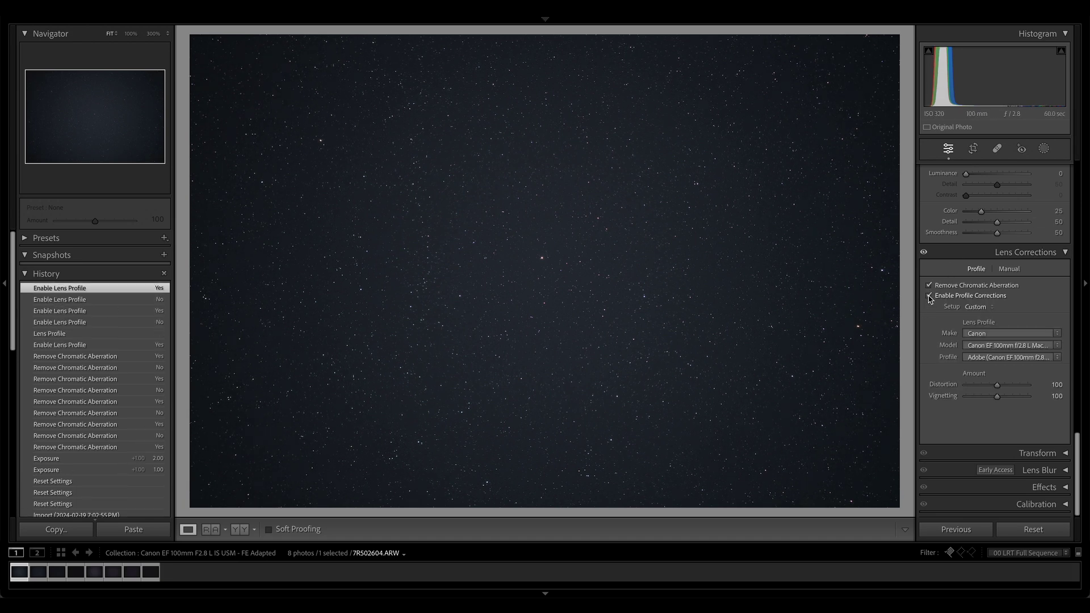
{"action": "left_click", "coordinate": [930, 297]}
{"action": "left_click", "coordinate": [929, 296]}
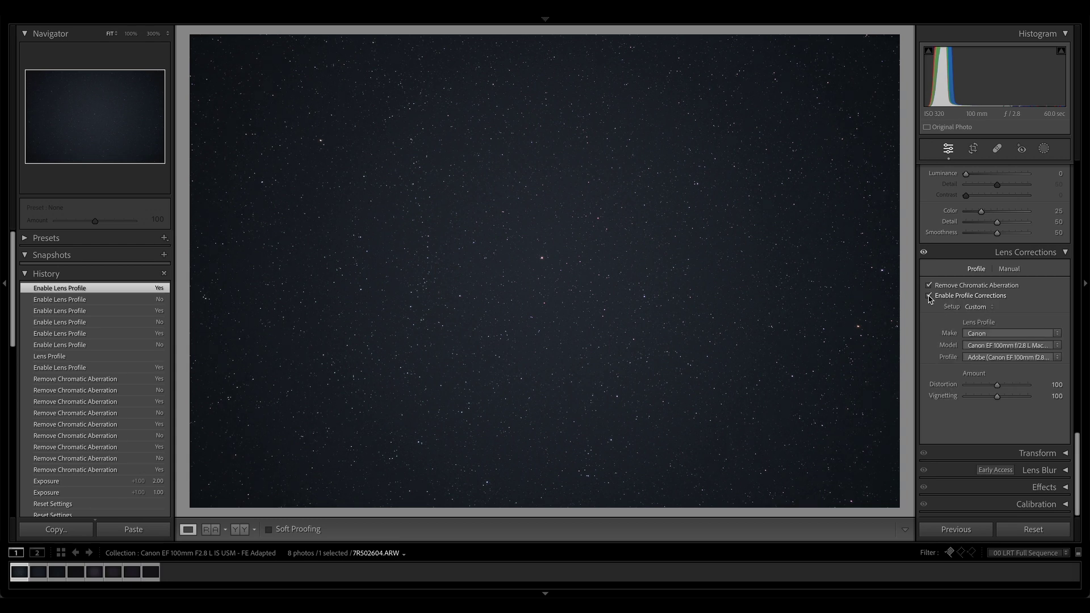
{"action": "left_click", "coordinate": [929, 296]}
{"action": "left_click", "coordinate": [930, 297]}
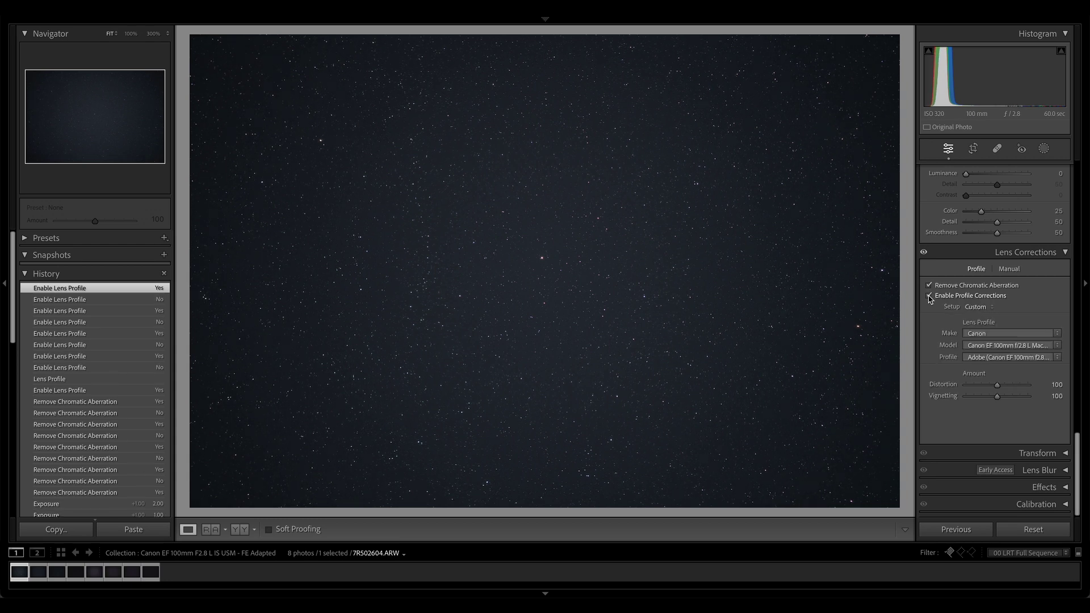
{"action": "left_click", "coordinate": [929, 296]}
{"action": "left_click", "coordinate": [930, 297]}
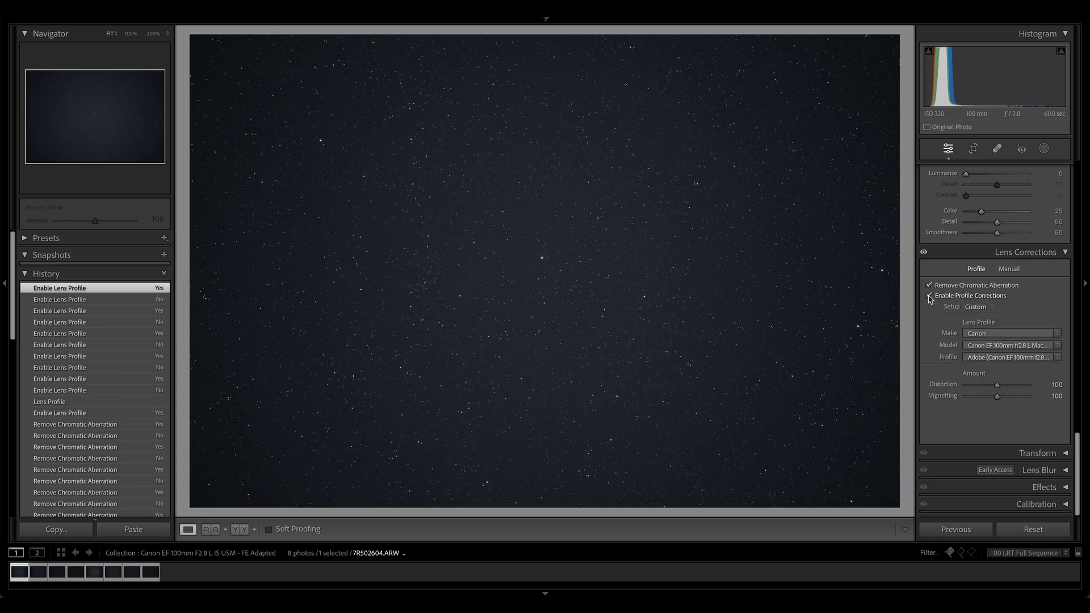
{"action": "left_click", "coordinate": [929, 296]}
{"action": "left_click", "coordinate": [929, 297]}
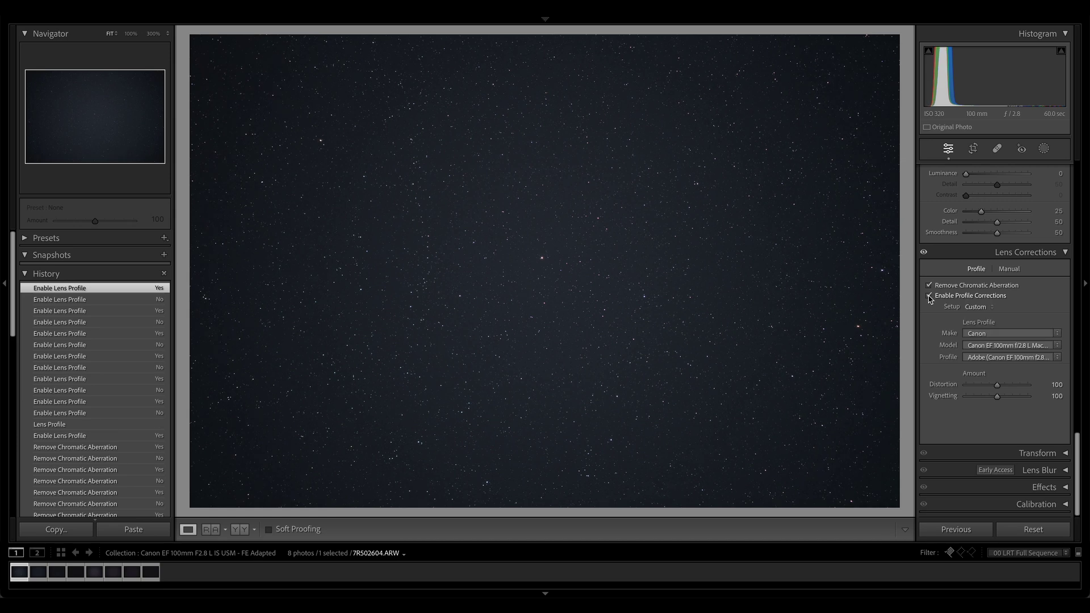
{"action": "left_click", "coordinate": [930, 296]}
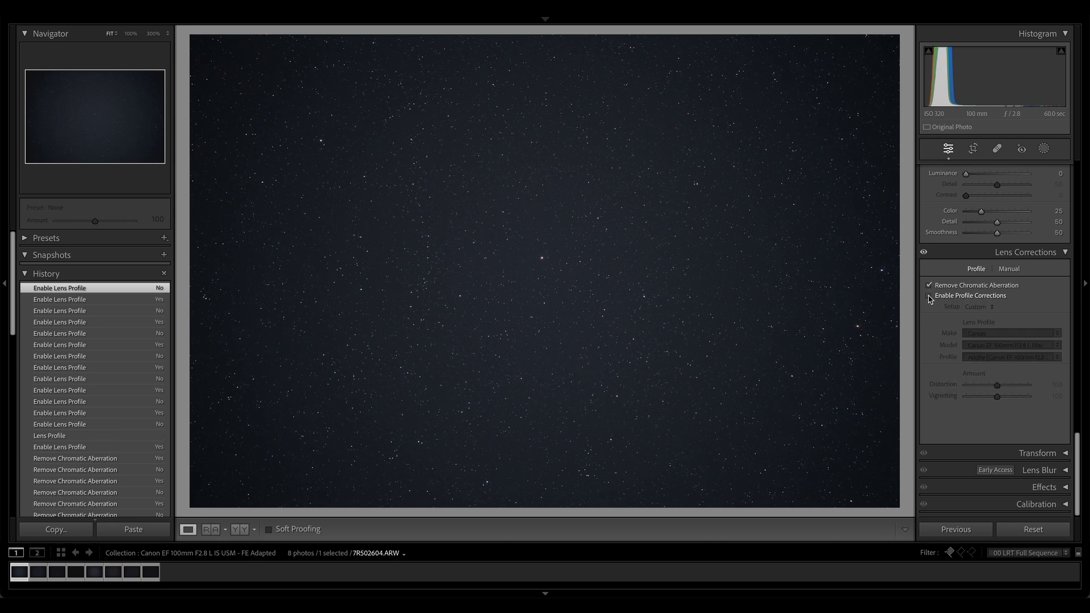
{"action": "left_click", "coordinate": [930, 297]}
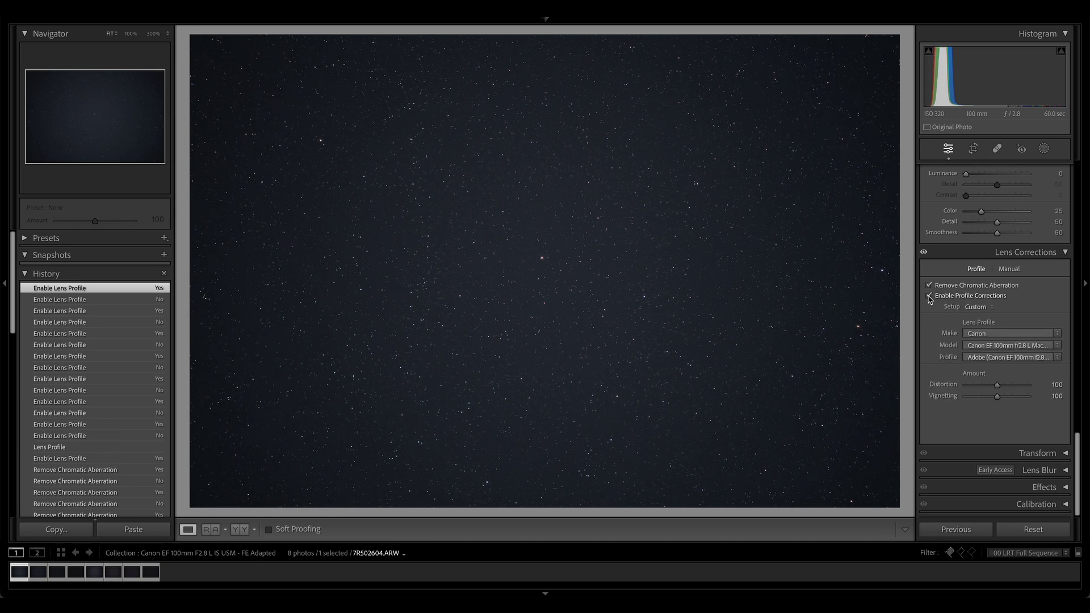
{"action": "left_click", "coordinate": [930, 296]}
{"action": "left_click", "coordinate": [929, 297]}
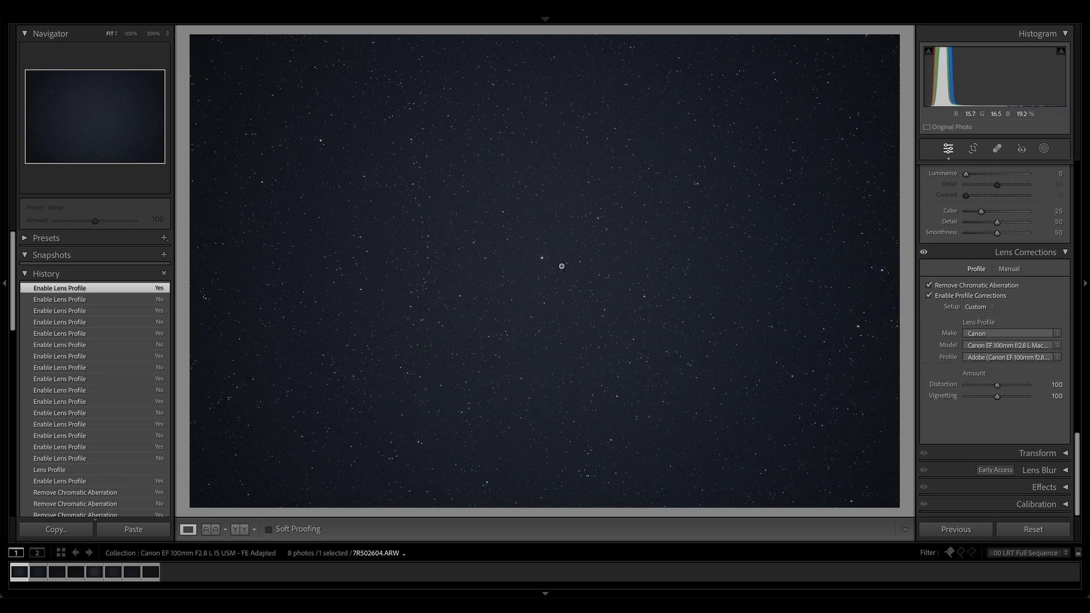
{"action": "left_click", "coordinate": [929, 296]}
{"action": "left_click", "coordinate": [929, 296]}
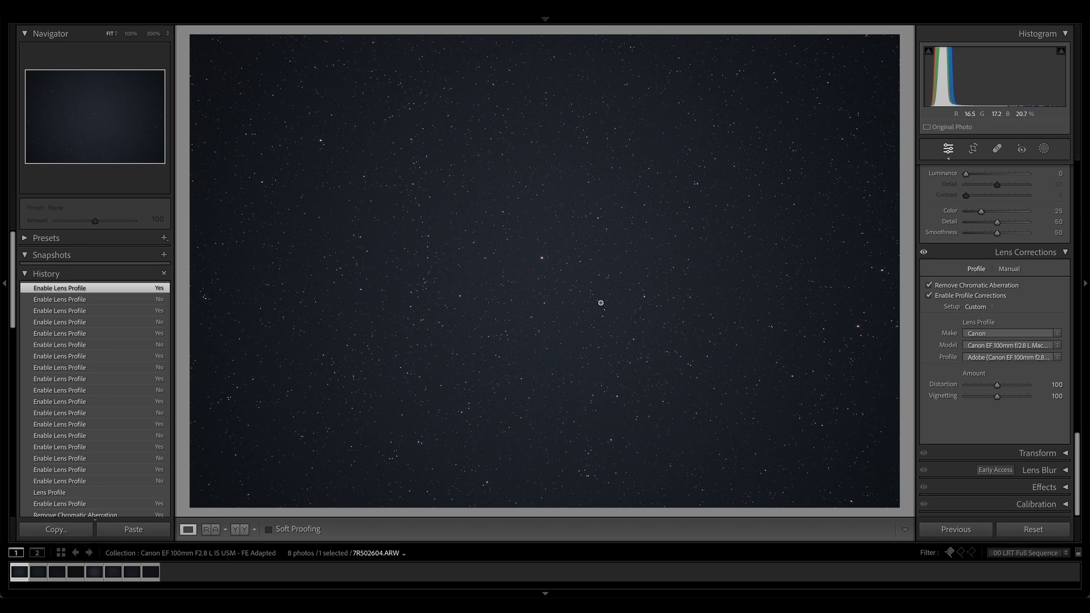
{"action": "left_click", "coordinate": [569, 265]}
{"action": "left_click", "coordinate": [398, 223]}
{"action": "left_click_drag", "start_coordinate": [866, 55], "coordinate": [486, 410]}
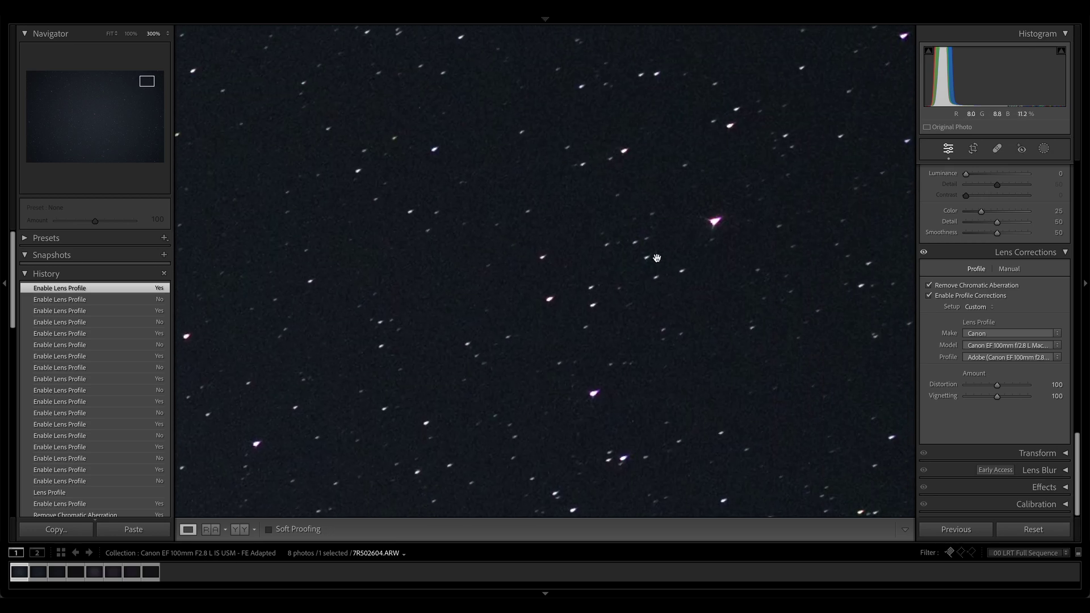
{"action": "left_click", "coordinate": [592, 285]}
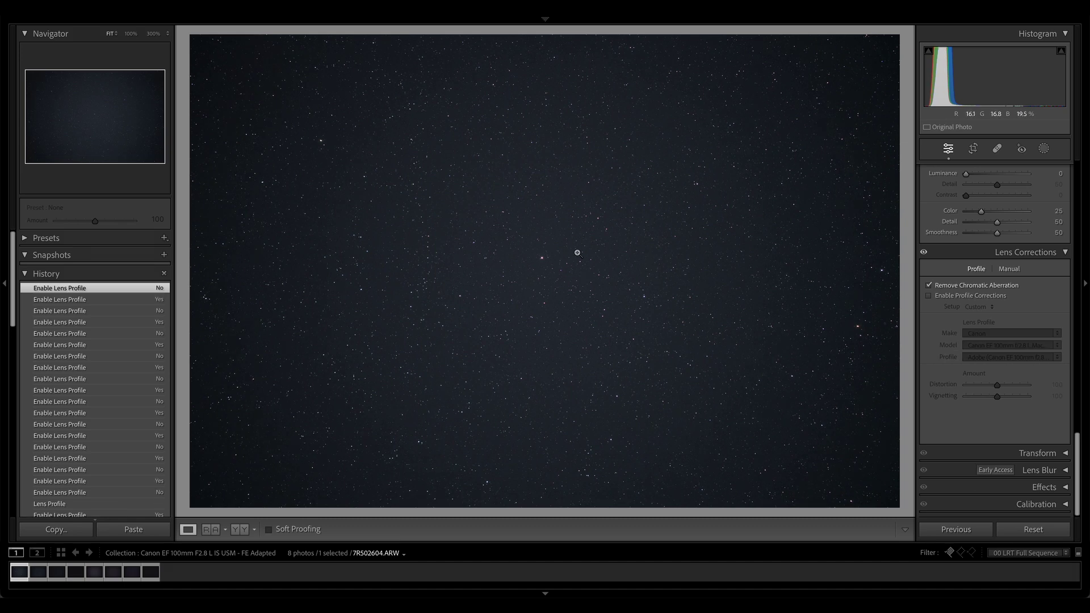
{"action": "left_click", "coordinate": [928, 296]}
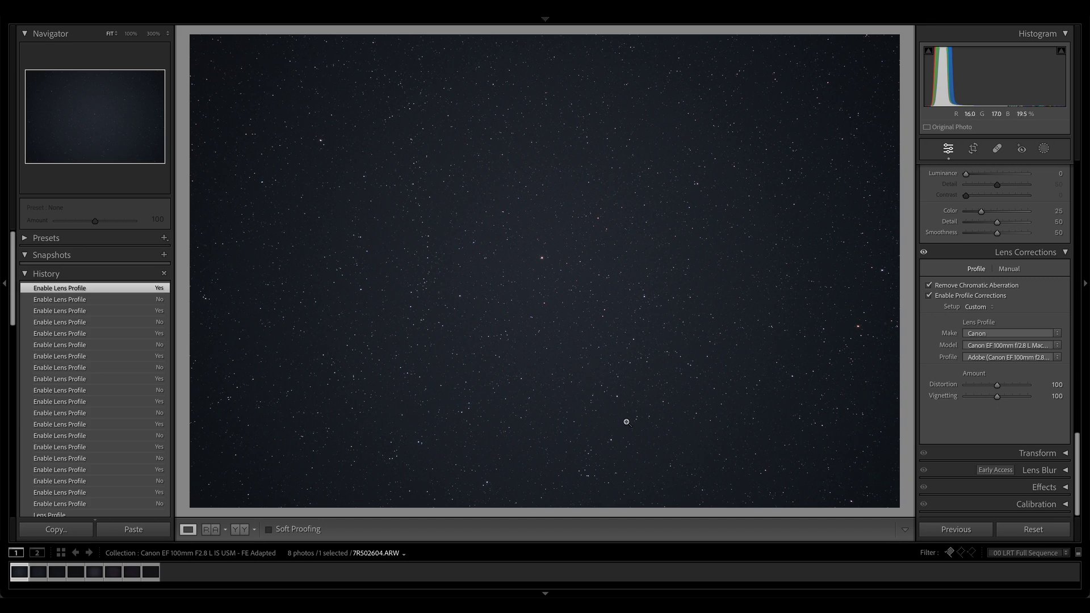
{"action": "left_click", "coordinate": [857, 454]}
{"action": "scroll", "coordinate": [593, 262], "scroll_direction": "up", "scroll_amount": 5}
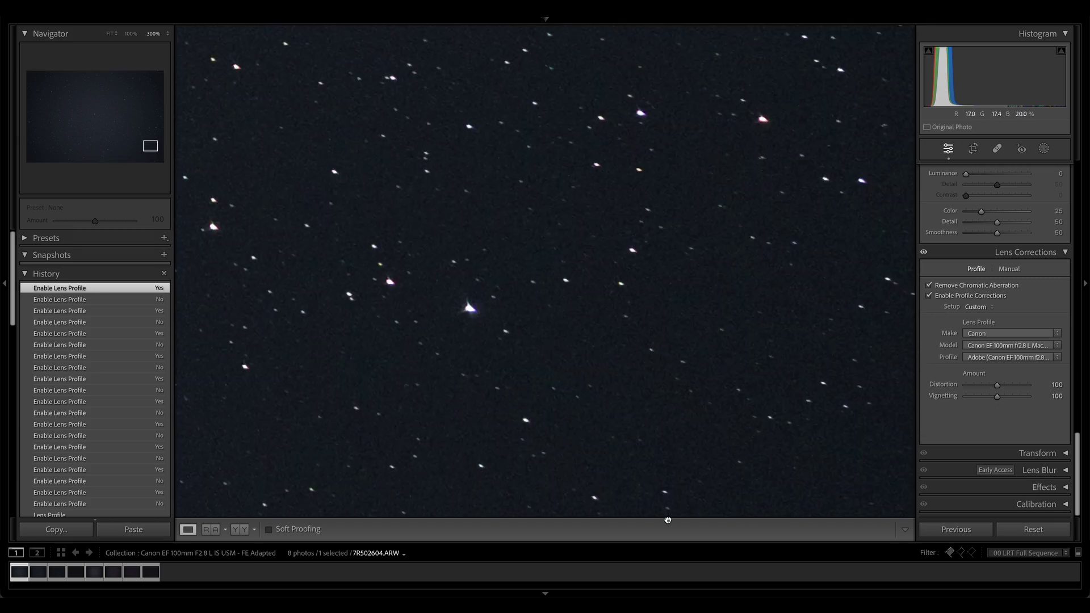
{"action": "scroll", "coordinate": [593, 262], "scroll_direction": "up", "scroll_amount": 6}
{"action": "scroll", "coordinate": [593, 262], "scroll_direction": "left", "scroll_amount": 6}
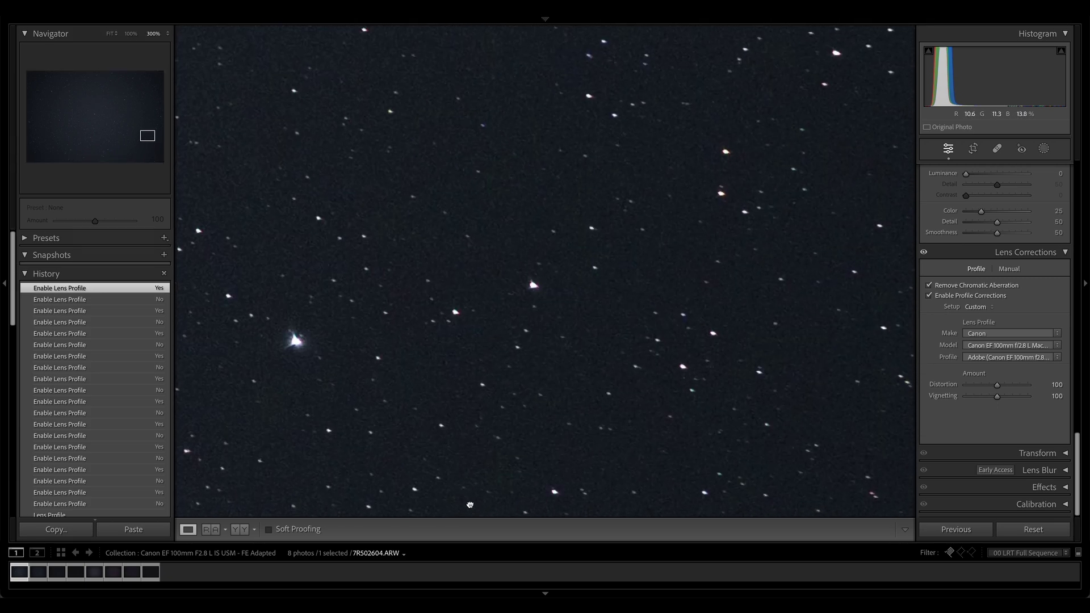
{"action": "left_click", "coordinate": [535, 301]}
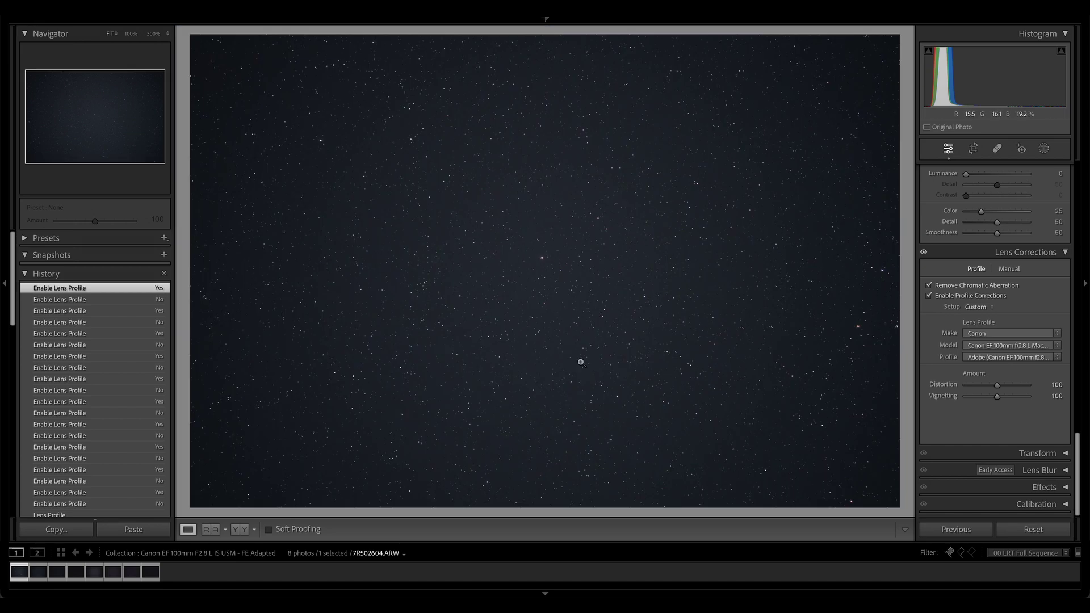
Step: Switch between the Canon CR3 and Sony ARW shots, then pan the Canon star field at 300%
{"action": "left_click", "coordinate": [94, 571]}
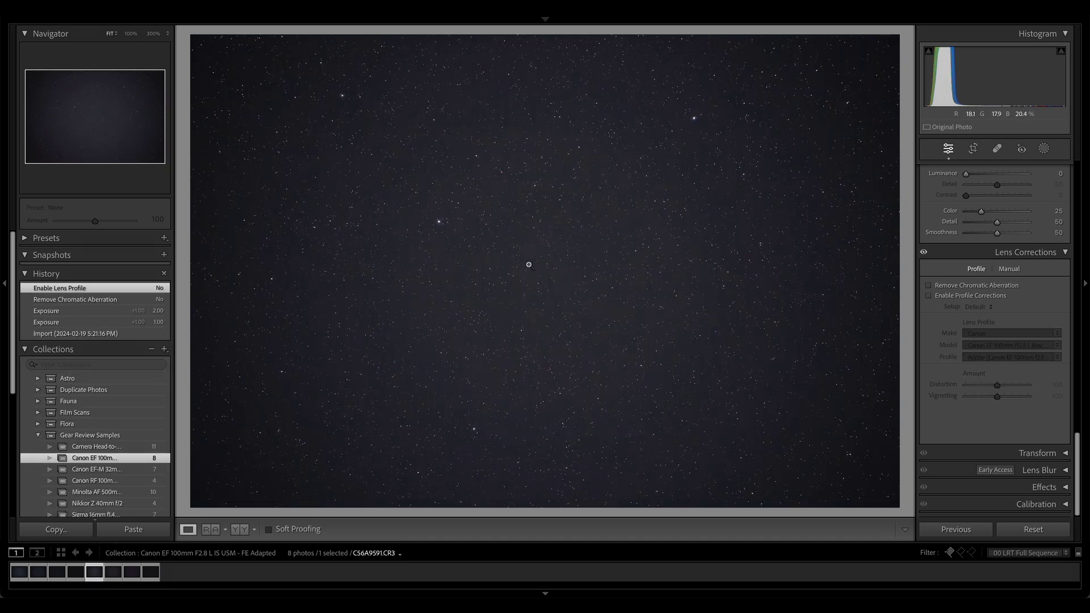
{"action": "left_click", "coordinate": [19, 572]}
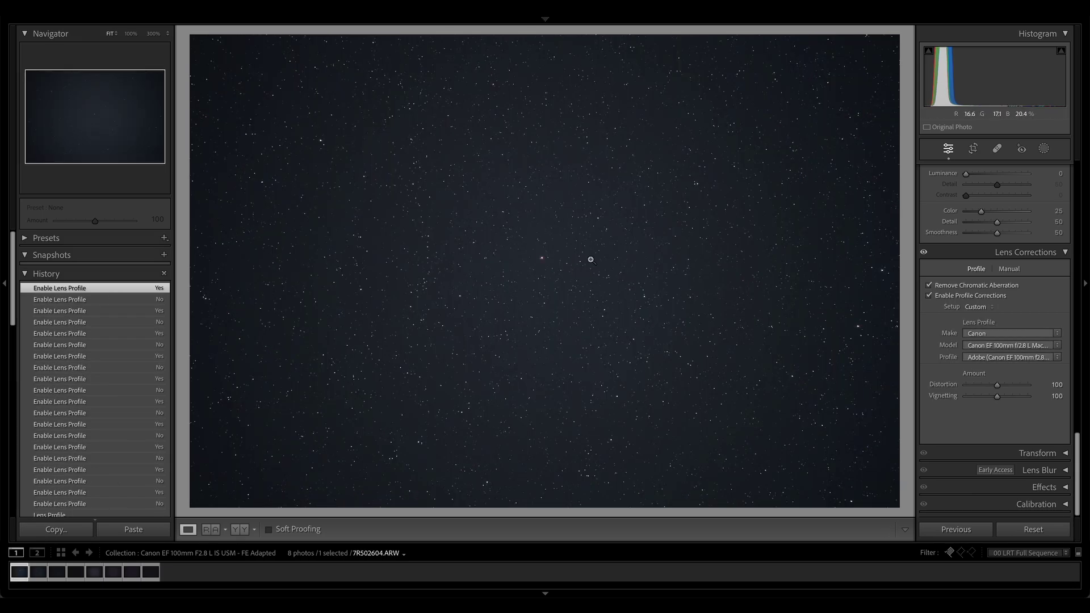
{"action": "left_click", "coordinate": [93, 574]}
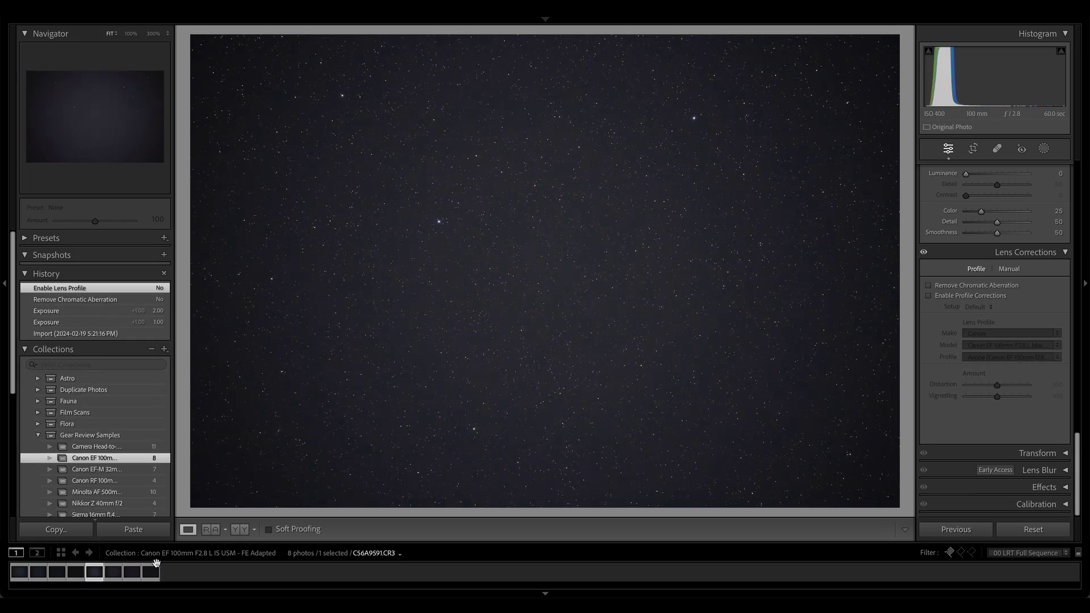
{"action": "left_click", "coordinate": [541, 244]}
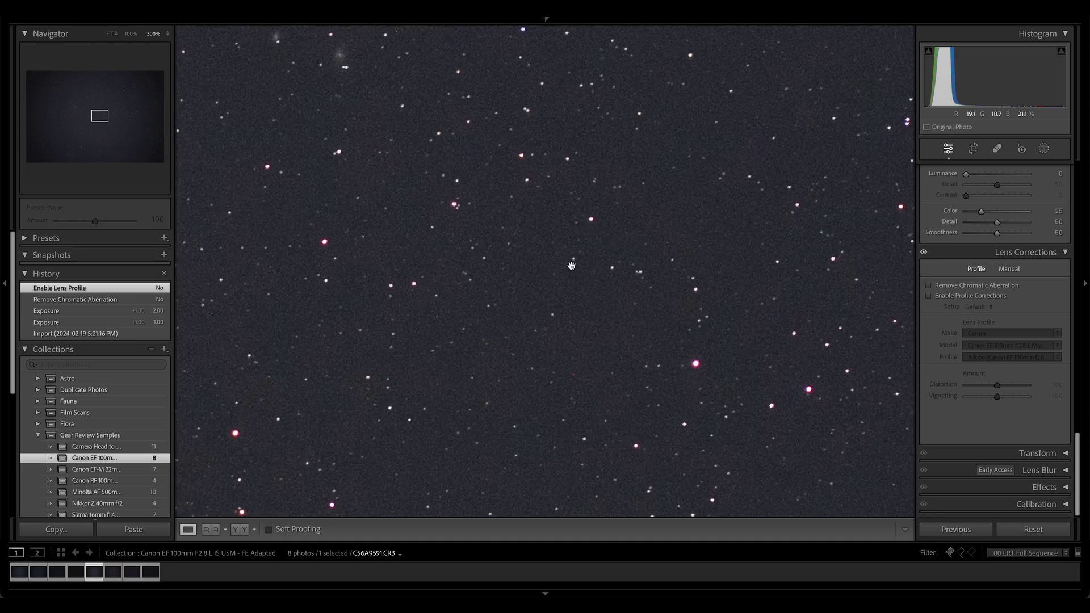
{"action": "left_click_drag", "start_coordinate": [482, 210], "coordinate": [594, 292]}
{"action": "left_click_drag", "start_coordinate": [517, 267], "coordinate": [389, 398]}
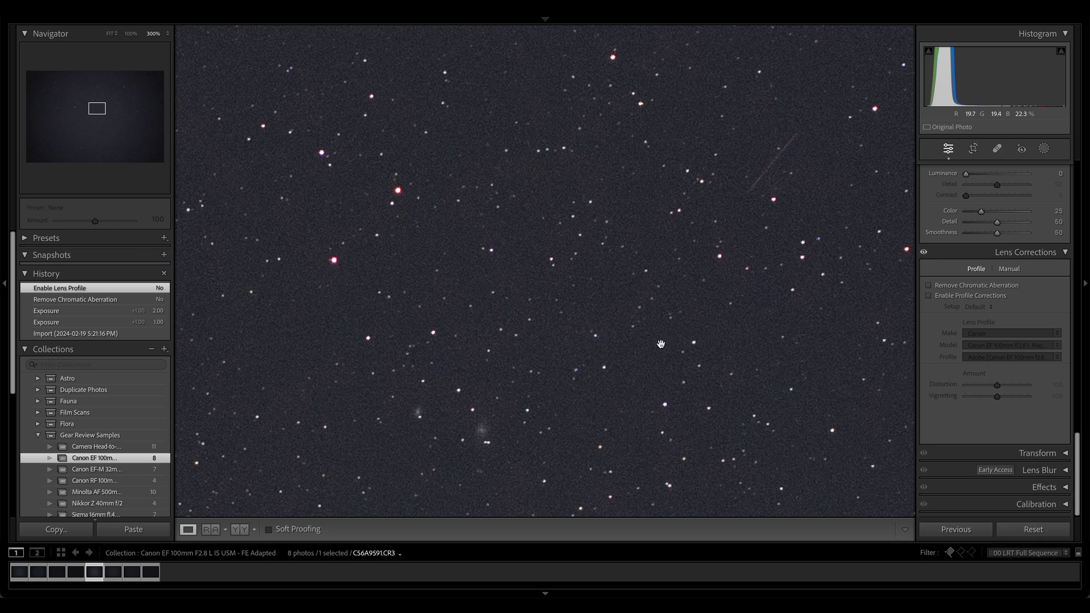
Step: Compare the same area of the Sony and Canon frames at 300%, ending on the full CR3 frame
{"action": "left_click", "coordinate": [22, 573]}
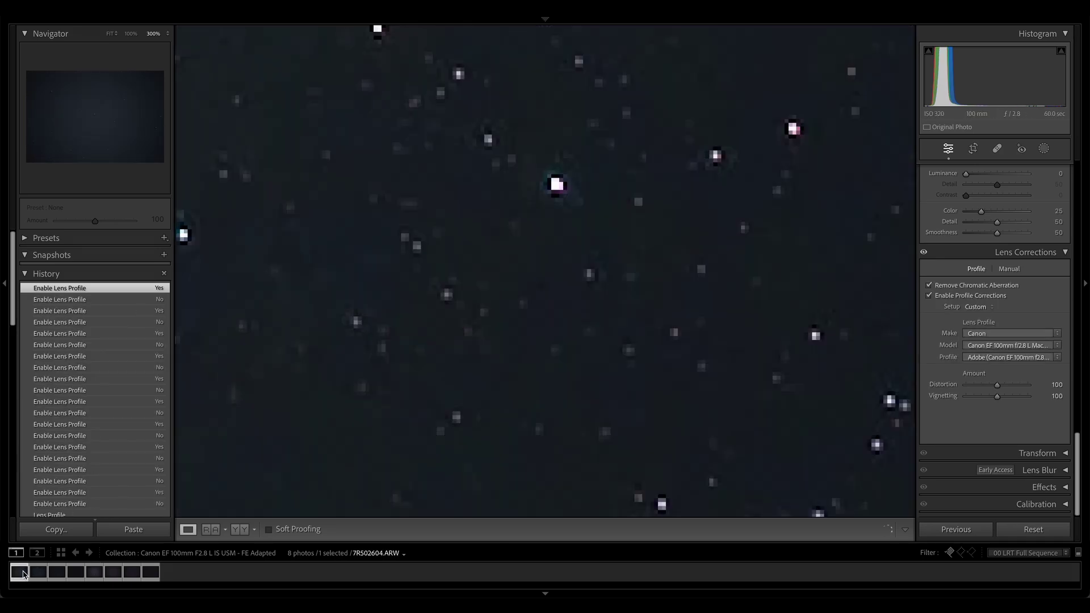
{"action": "left_click", "coordinate": [476, 319]}
{"action": "left_click", "coordinate": [475, 319]}
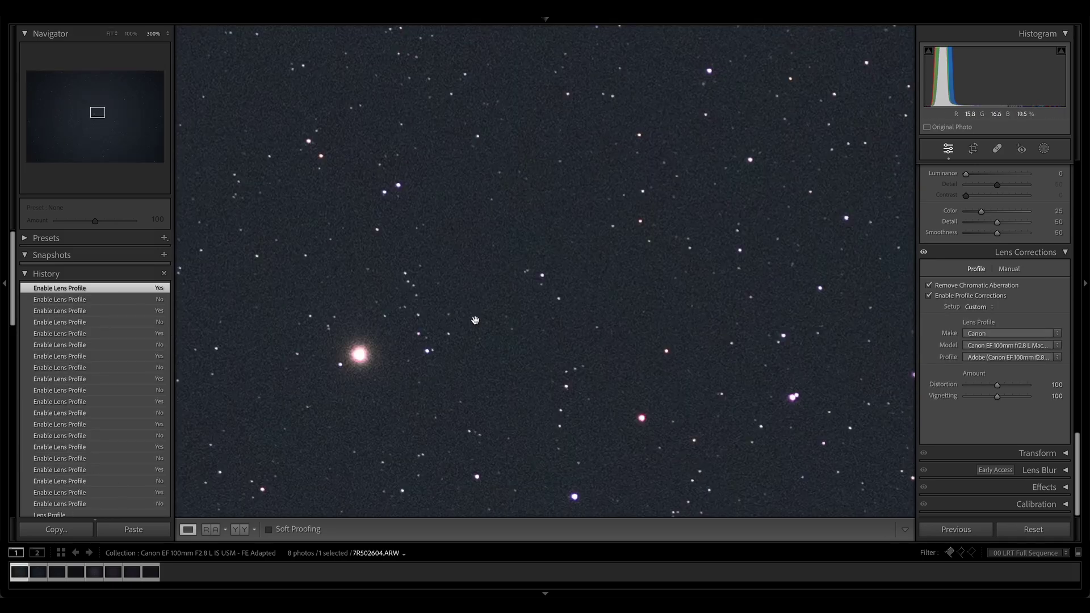
{"action": "left_click", "coordinate": [94, 573]}
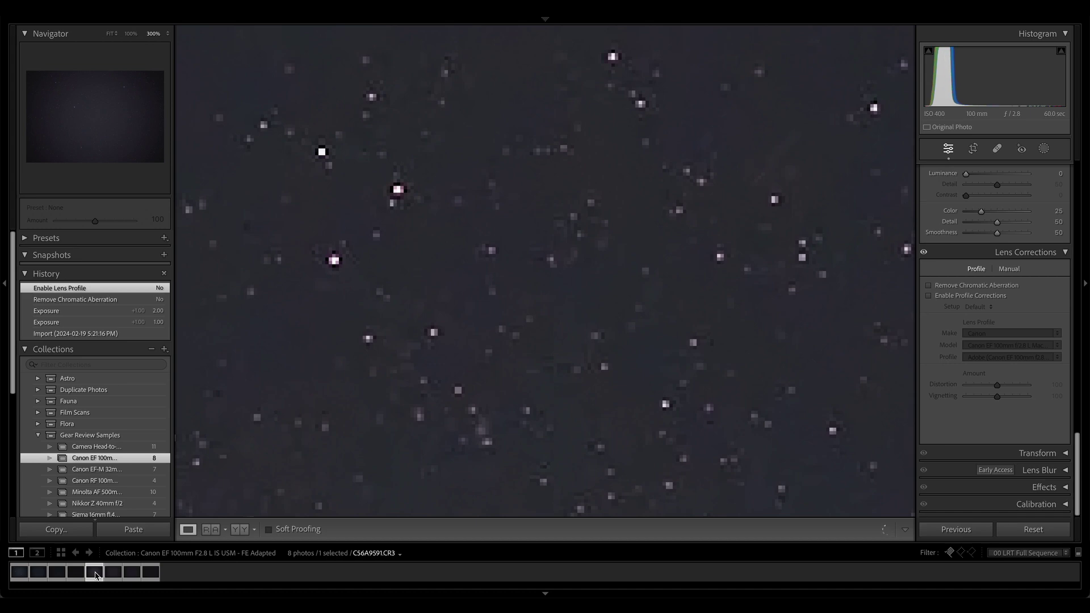
{"action": "left_click", "coordinate": [21, 573]}
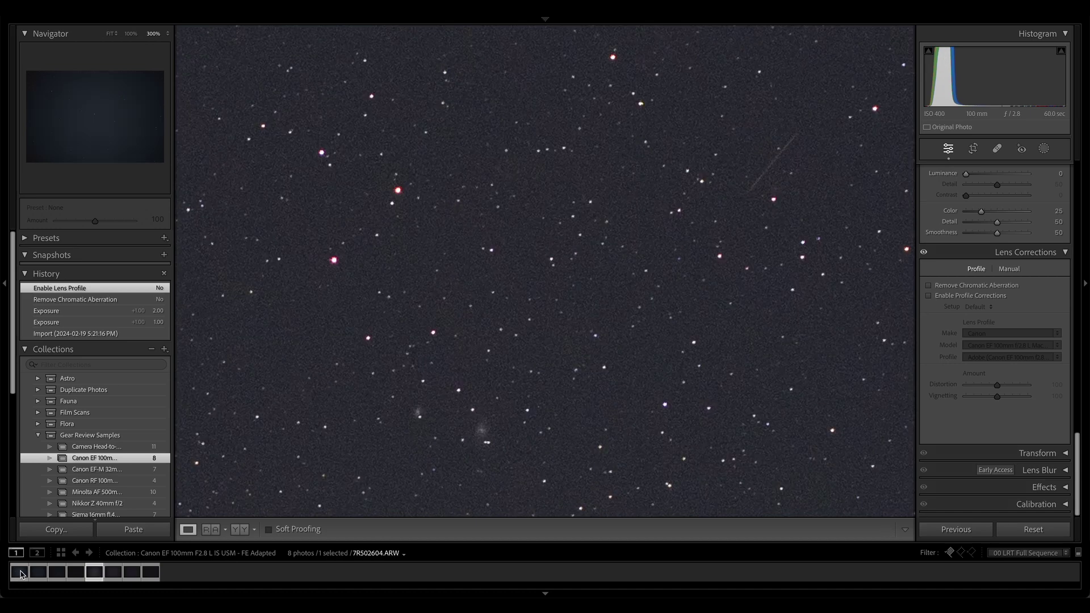
{"action": "left_click", "coordinate": [94, 573]}
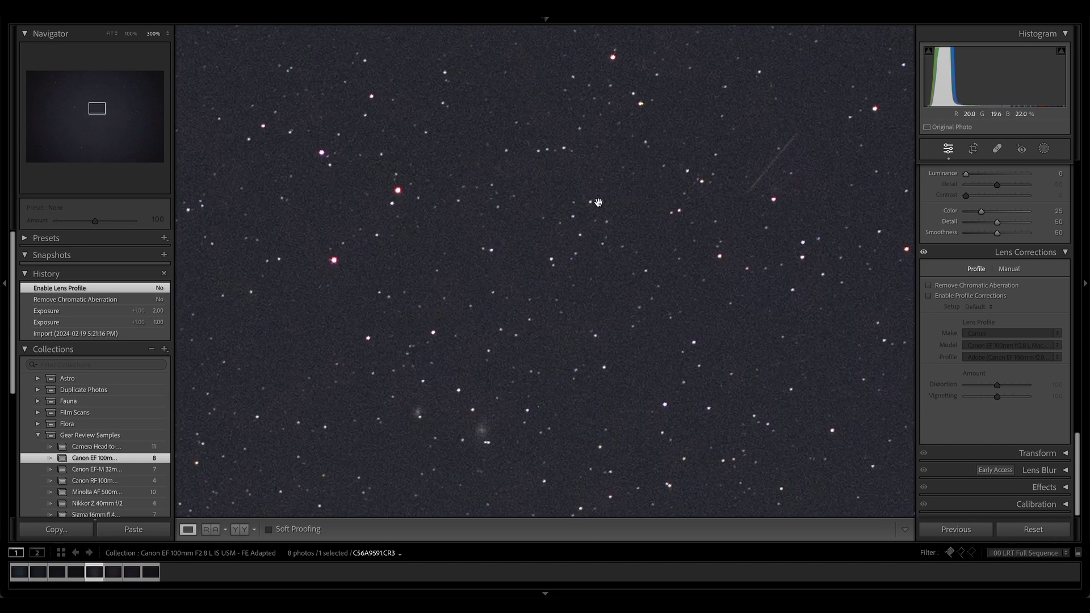
{"action": "left_click_drag", "start_coordinate": [531, 295], "coordinate": [656, 192]}
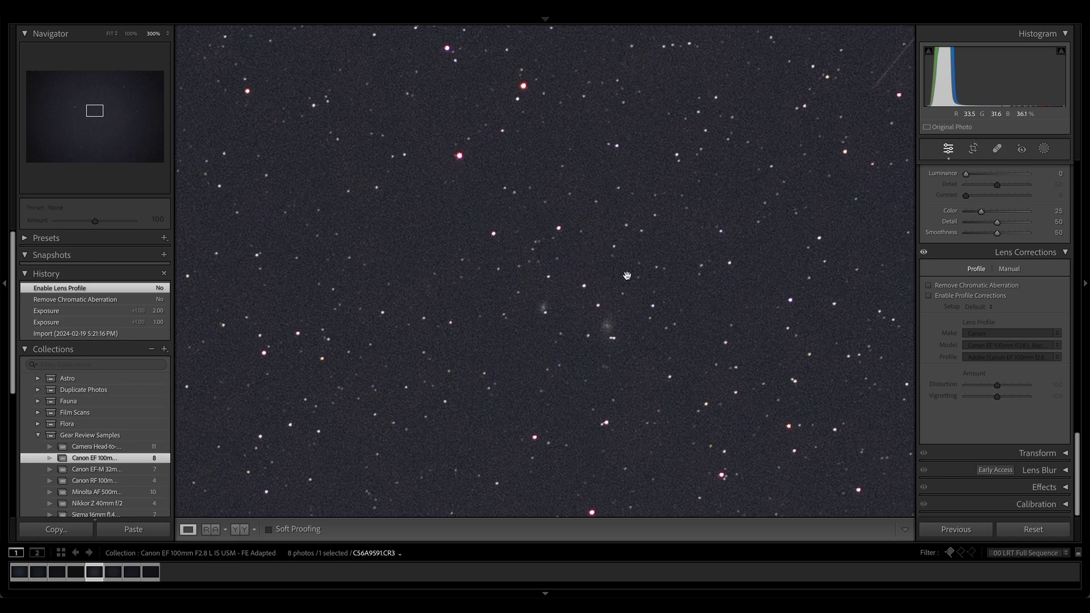
{"action": "left_click", "coordinate": [588, 252]}
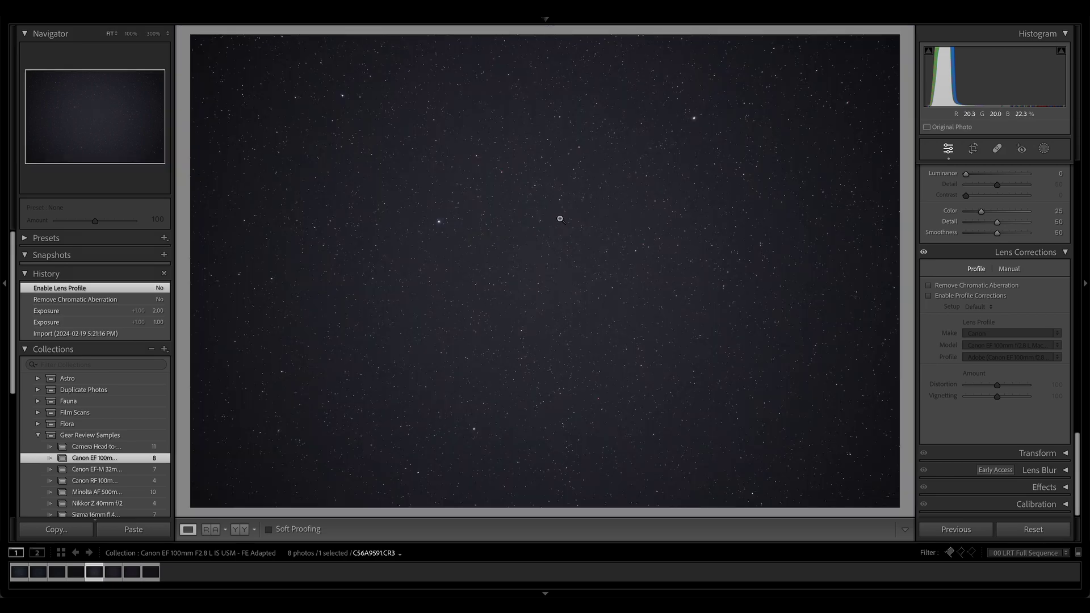
Step: Inspect the Canon frame's lower-left stars, faint galaxy and top-left stars at 300%
{"action": "left_click", "coordinate": [290, 444]}
{"action": "left_click_drag", "start_coordinate": [263, 399], "coordinate": [694, 272]}
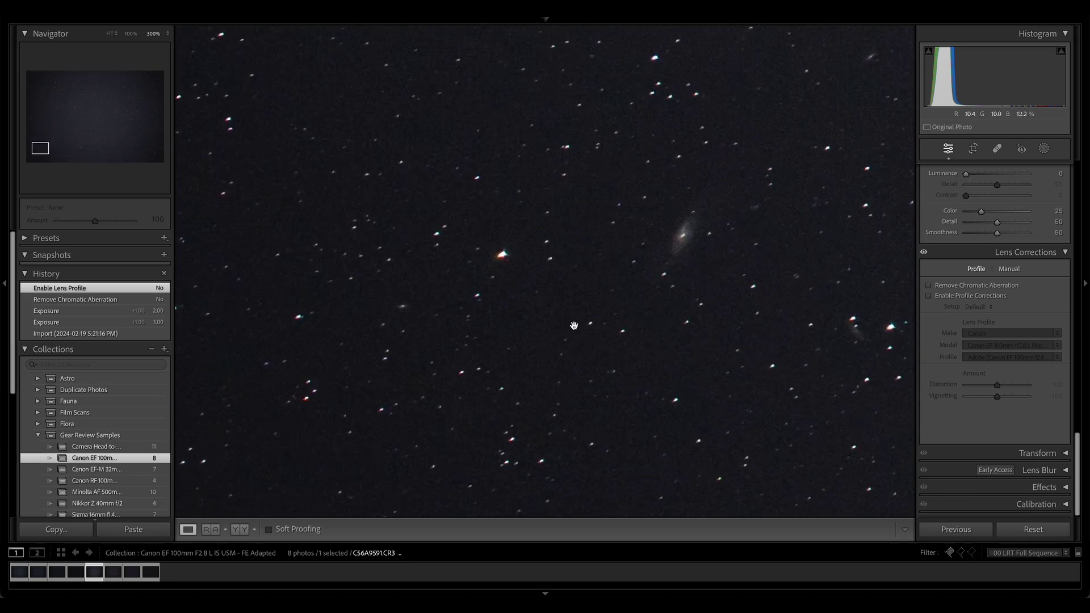
{"action": "left_click_drag", "start_coordinate": [489, 211], "coordinate": [565, 389]}
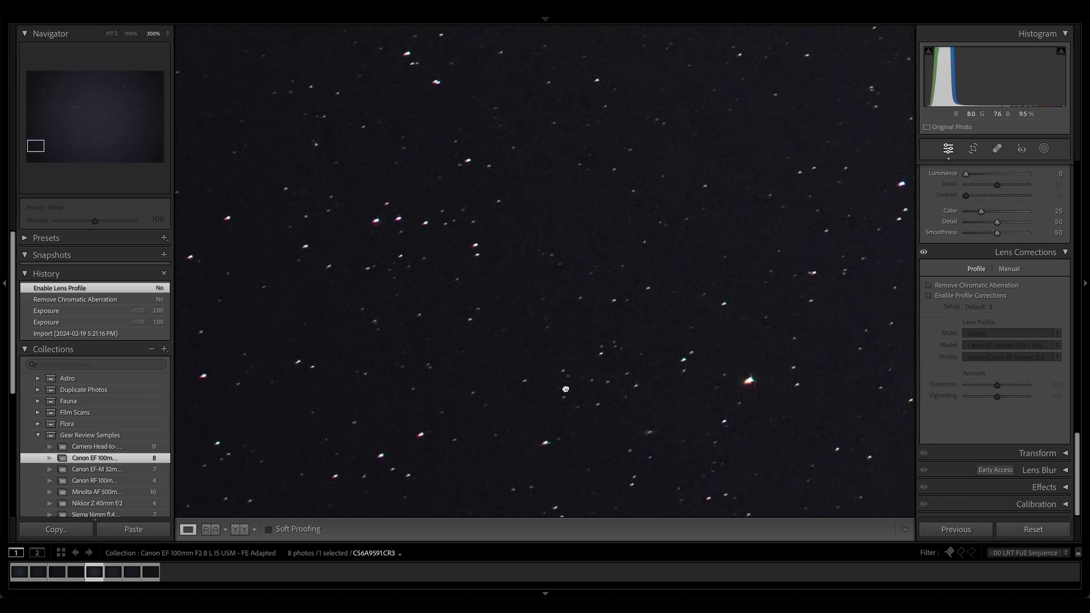
{"action": "left_click", "coordinate": [566, 389]}
{"action": "left_click", "coordinate": [238, 75]}
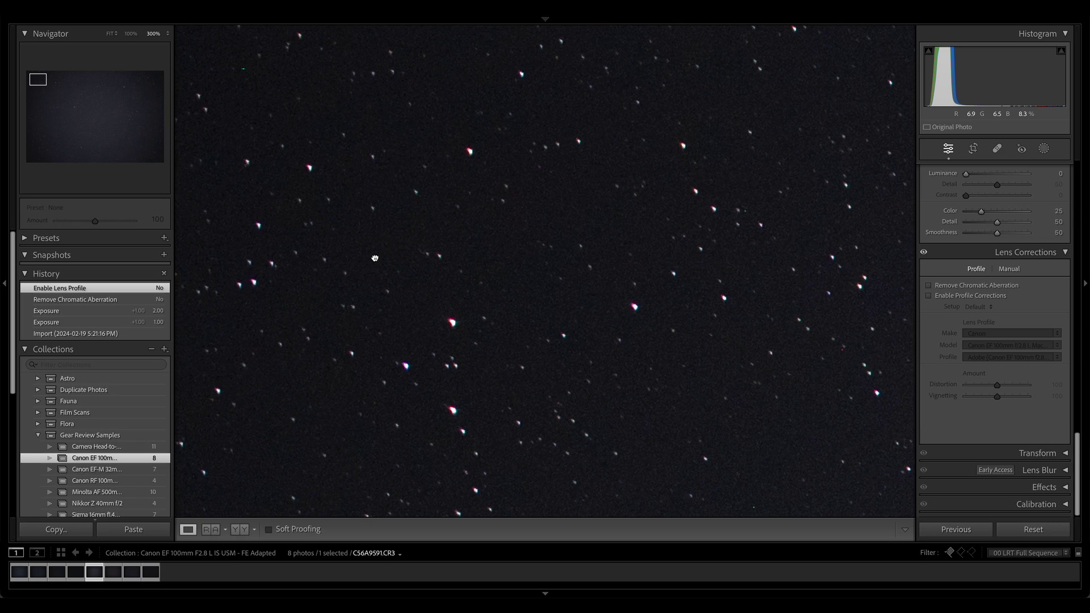
Step: Enable the lens profile correction on the full Canon frame, then turn it off again
{"action": "left_click", "coordinate": [794, 178]}
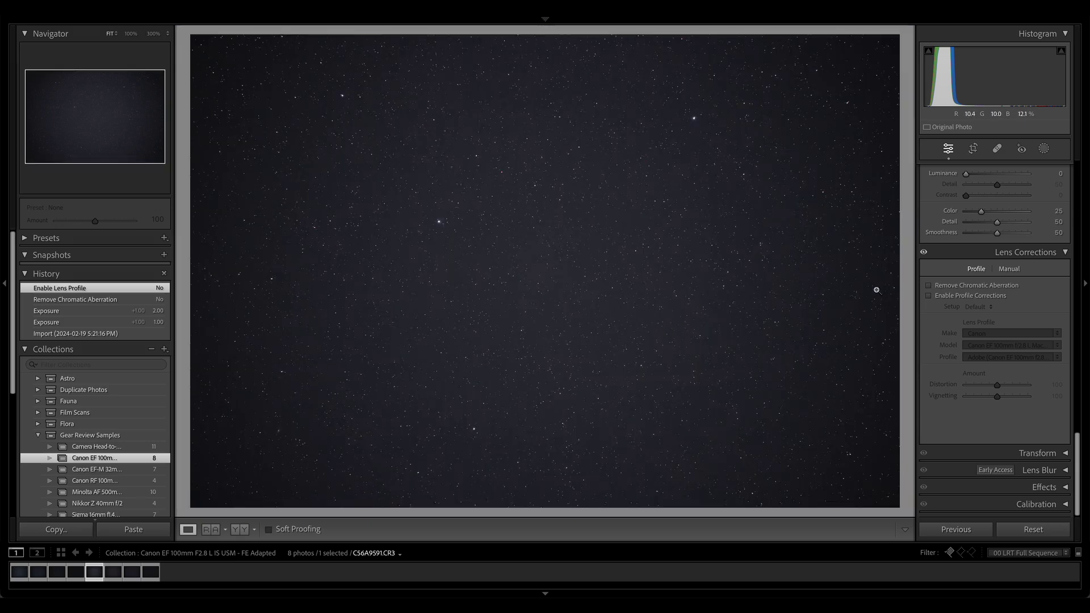
{"action": "left_click", "coordinate": [945, 298]}
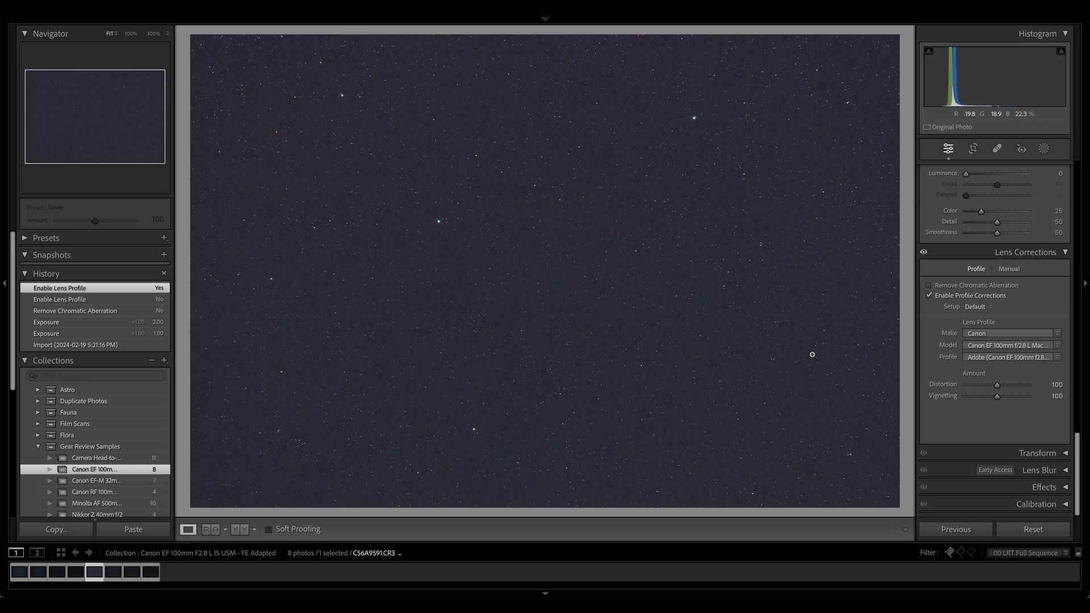
{"action": "left_click", "coordinate": [928, 296]}
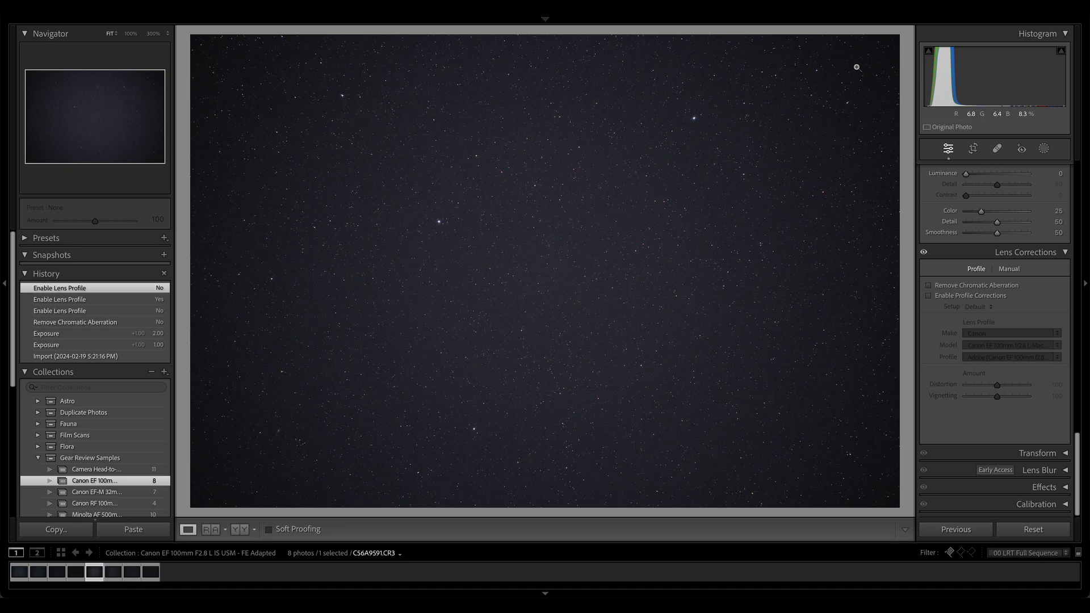
Step: Turn the lens profile correction back on and inspect the upper-right corner stars at 300%
{"action": "left_click", "coordinate": [930, 296]}
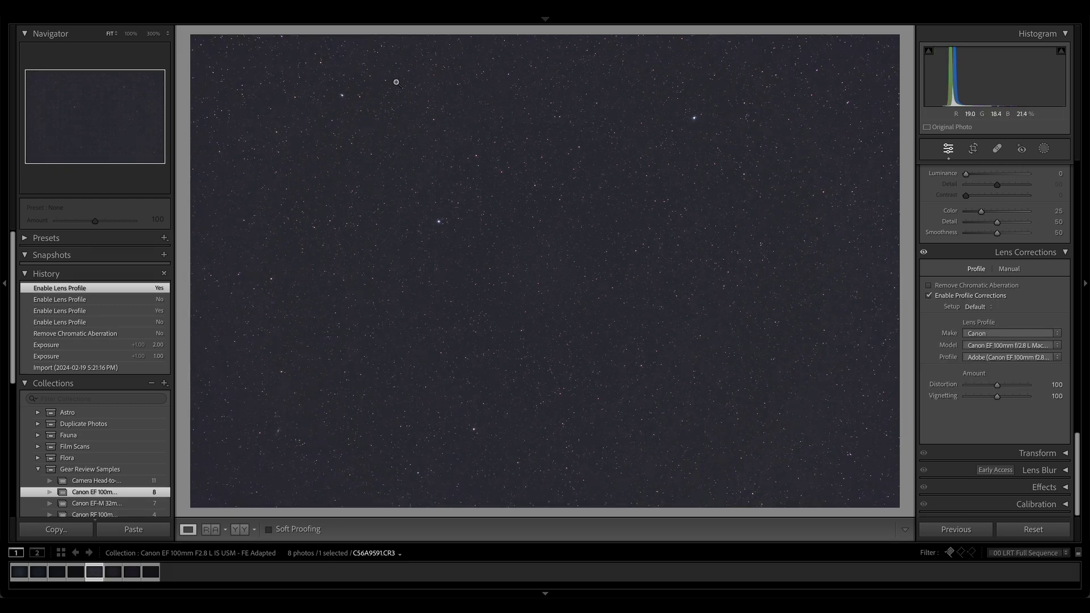
{"action": "left_click_drag", "start_coordinate": [880, 68], "coordinate": [668, 255]}
{"action": "left_click_drag", "start_coordinate": [869, 83], "coordinate": [822, 142]}
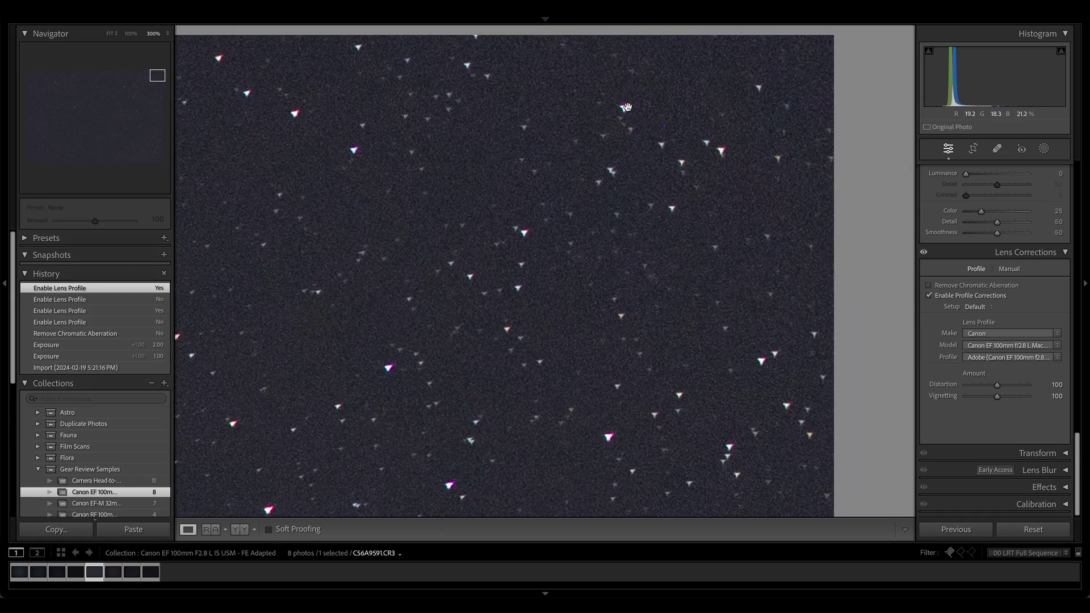
{"action": "left_click_drag", "start_coordinate": [621, 113], "coordinate": [733, 67]}
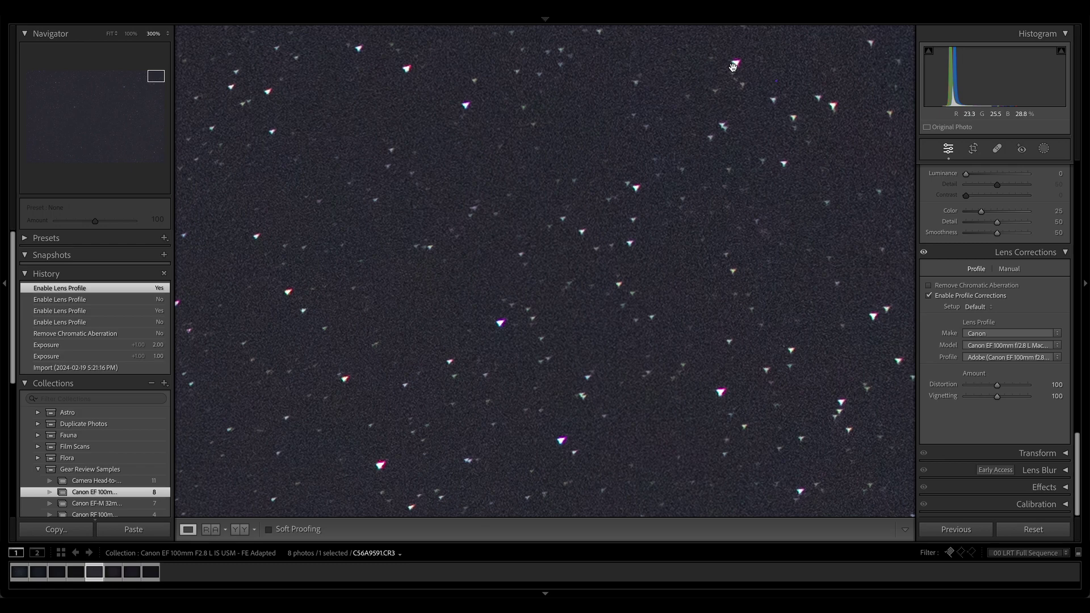
{"action": "left_click", "coordinate": [664, 159]}
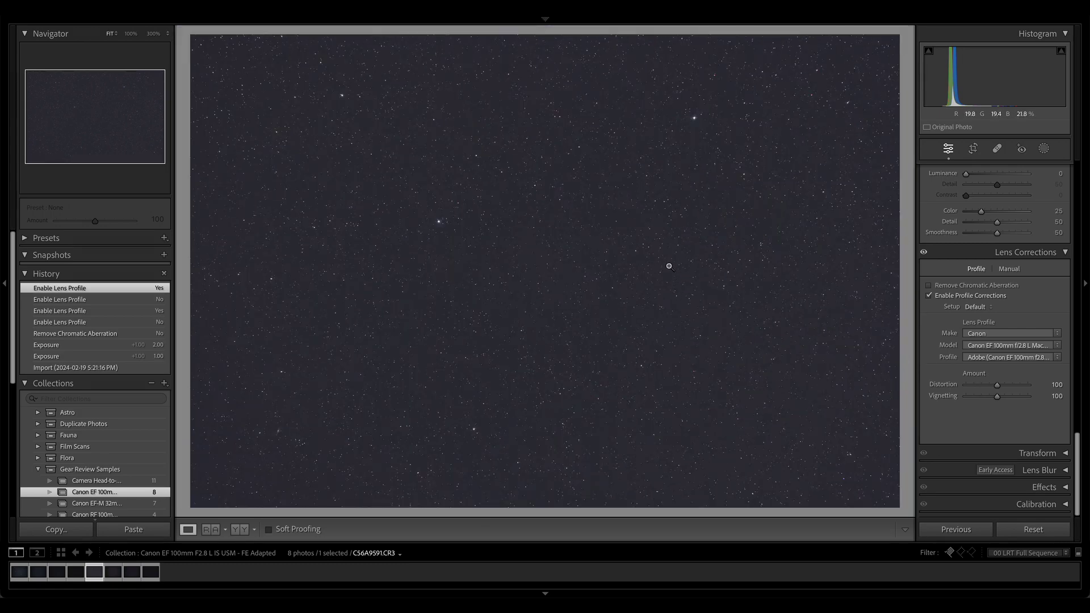
Step: Check star shapes at 300% at the centre and in the upper-right
{"action": "left_click", "coordinate": [571, 263]}
{"action": "left_click", "coordinate": [825, 95]}
{"action": "left_click", "coordinate": [825, 94]}
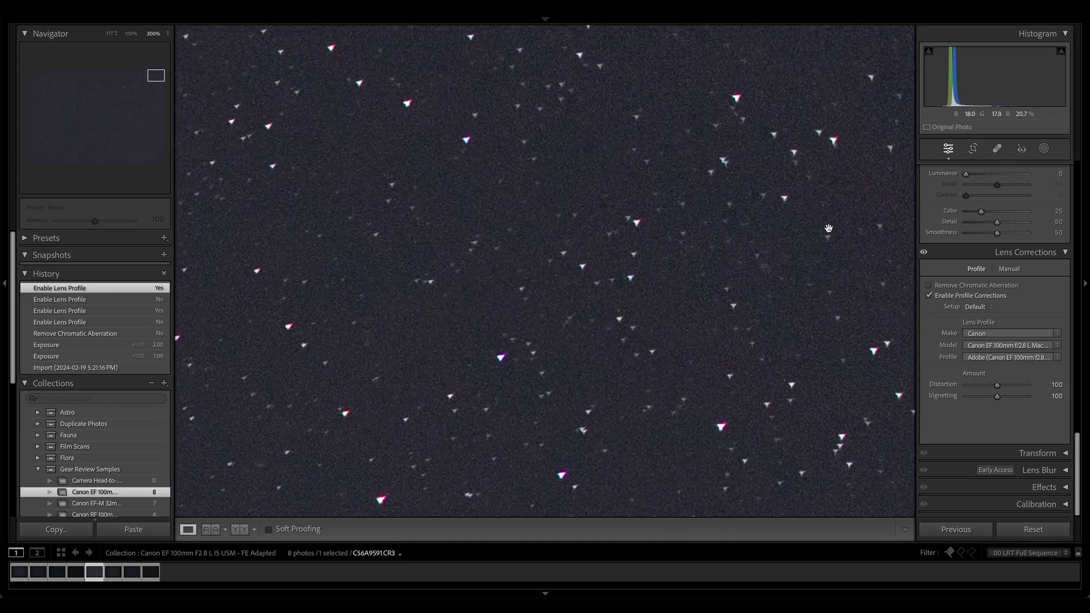
{"action": "left_click", "coordinate": [764, 195]}
Step: Inspect the top-left corner and left-of-centre stars at 300%, returning to the whole frame
{"action": "left_click", "coordinate": [218, 63]}
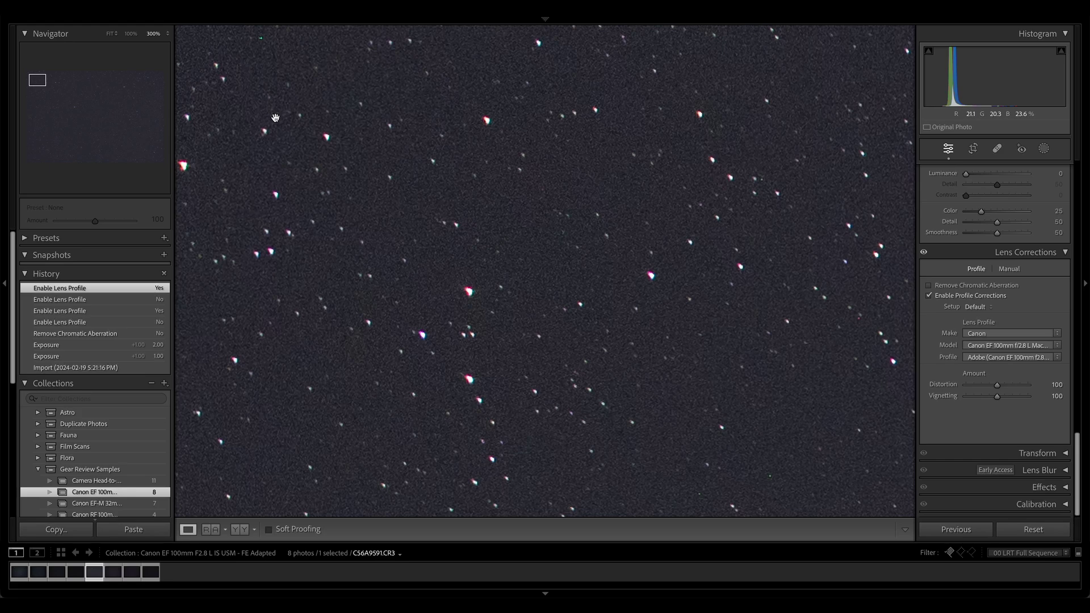
{"action": "left_click_drag", "start_coordinate": [329, 298], "coordinate": [569, 388]}
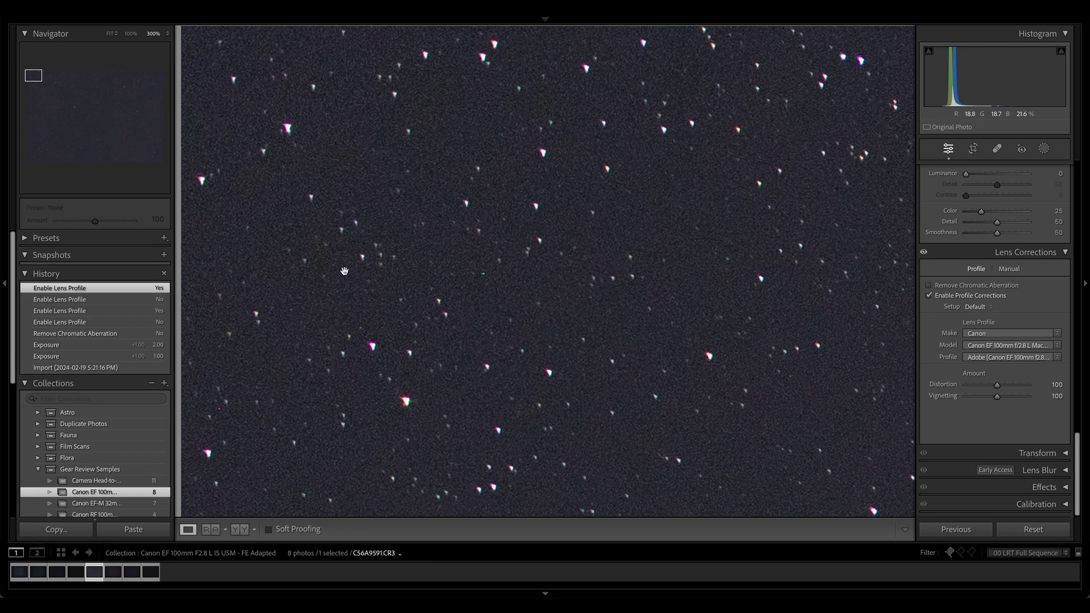
{"action": "left_click", "coordinate": [431, 267]}
{"action": "left_click", "coordinate": [570, 297]}
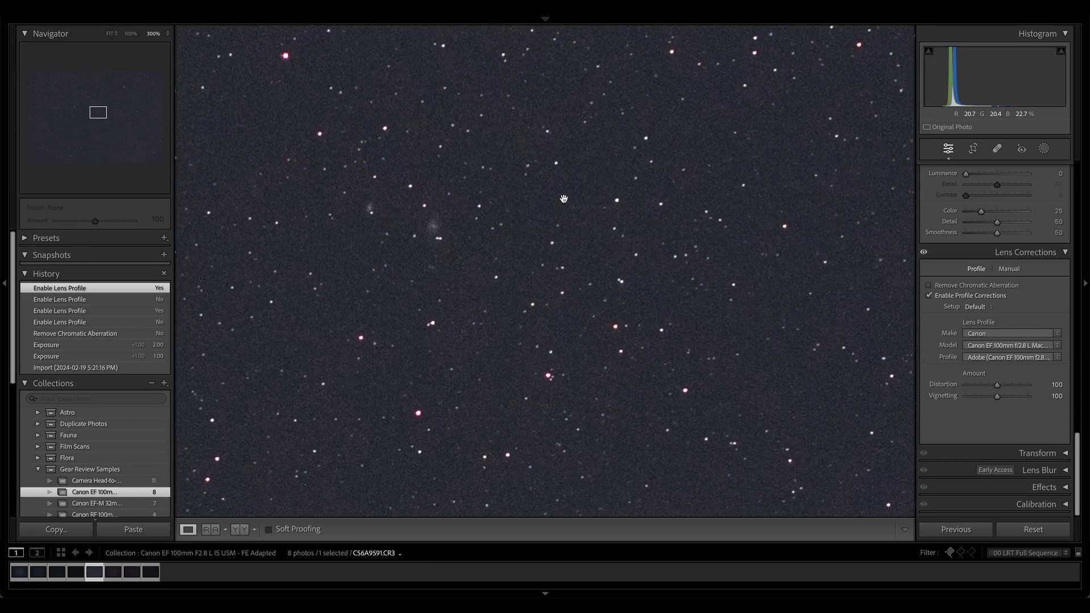
{"action": "left_click_drag", "start_coordinate": [437, 300], "coordinate": [389, 161]}
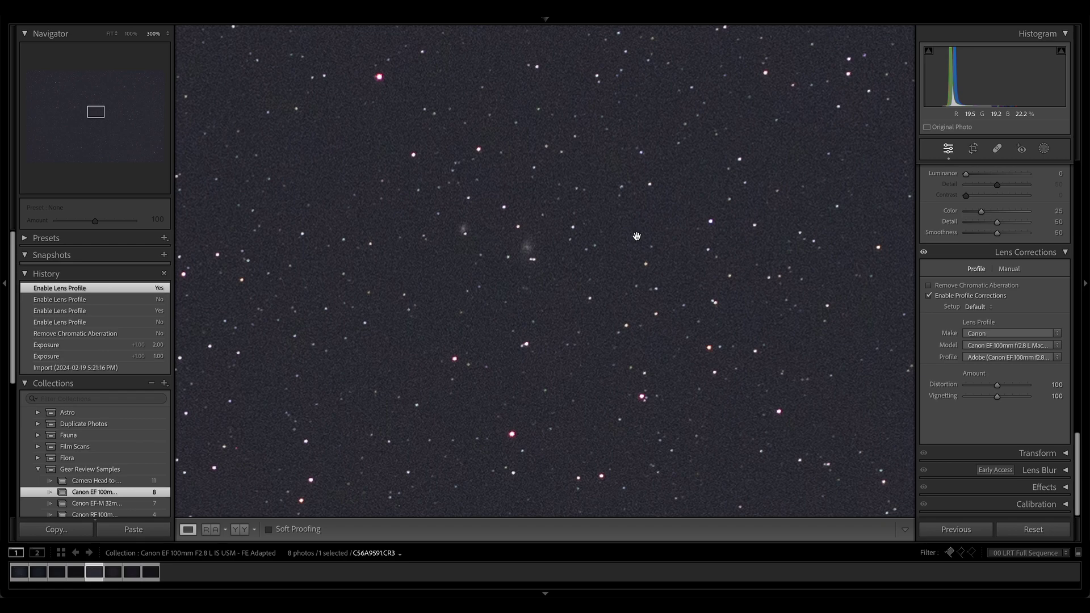
{"action": "left_click", "coordinate": [658, 237]}
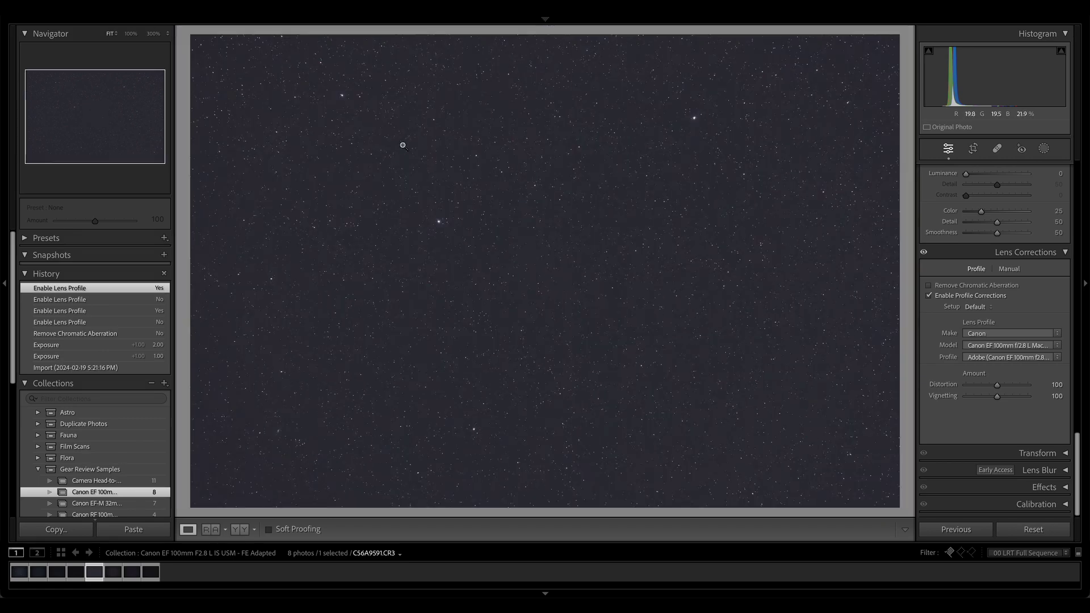
{"action": "left_click", "coordinate": [218, 61]}
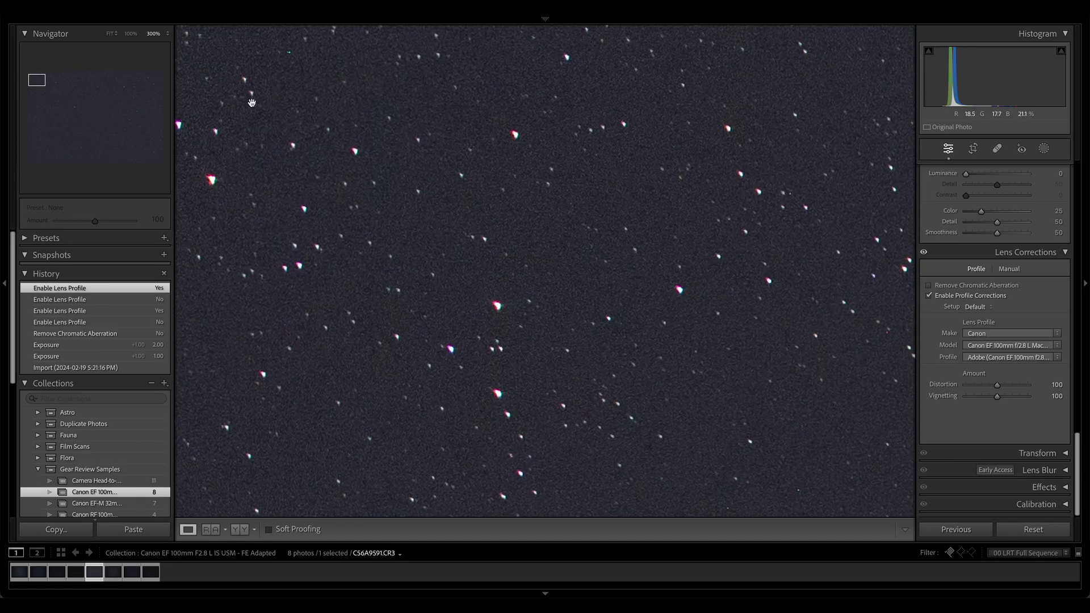
{"action": "left_click", "coordinate": [346, 290]}
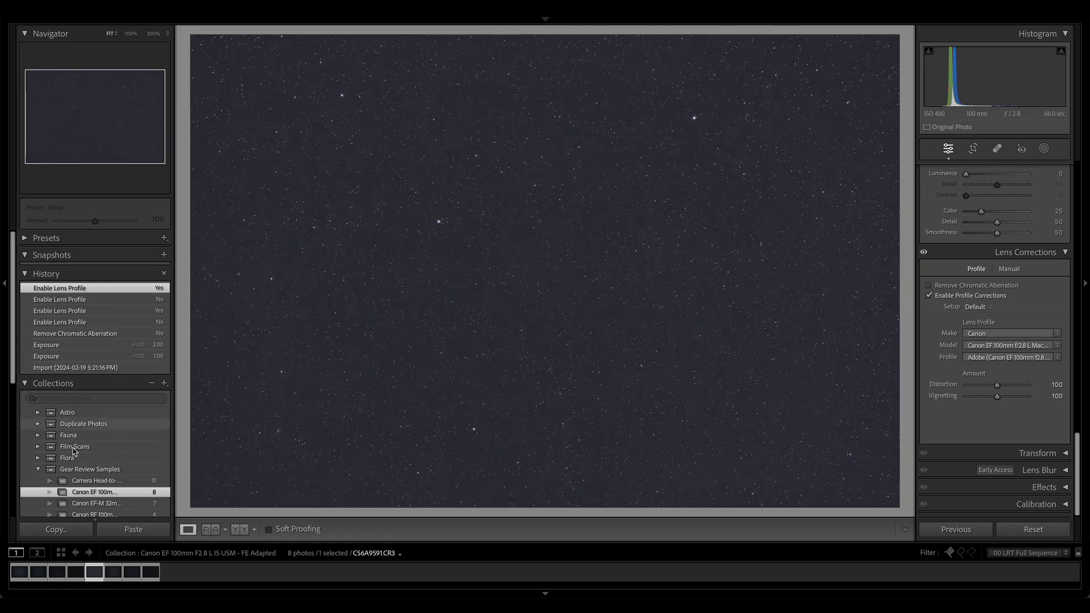
Step: On the Sony shot, compare the lens profile correction on and off, leaving it enabled
{"action": "left_click", "coordinate": [21, 575]}
{"action": "left_click", "coordinate": [929, 286]}
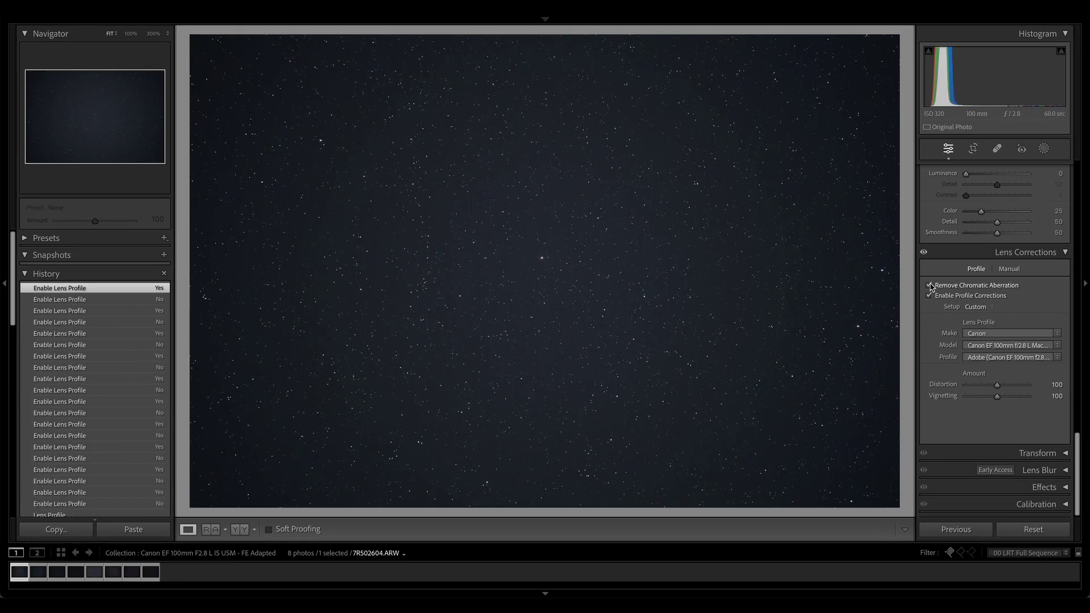
{"action": "left_click", "coordinate": [930, 297]}
{"action": "left_click", "coordinate": [929, 297]}
{"action": "left_click", "coordinate": [930, 296]}
{"action": "left_click", "coordinate": [930, 296]}
{"action": "left_click", "coordinate": [1006, 362]}
{"action": "left_click", "coordinate": [1006, 358]}
Step: Set manual Vignetting Amount to +35 and Midpoint to 8
{"action": "left_click", "coordinate": [1009, 268]}
{"action": "left_click_drag", "start_coordinate": [997, 411], "coordinate": [1015, 415]}
{"action": "left_click_drag", "start_coordinate": [997, 422], "coordinate": [1000, 421]}
{"action": "left_click_drag", "start_coordinate": [1015, 411], "coordinate": [1008, 411]}
{"action": "left_click_drag", "start_coordinate": [1001, 422], "coordinate": [972, 426]}
Step: Compare the vignetting-corrected Sony shot against the Canon shot, ending on the Canon frame
{"action": "left_click", "coordinate": [94, 572]}
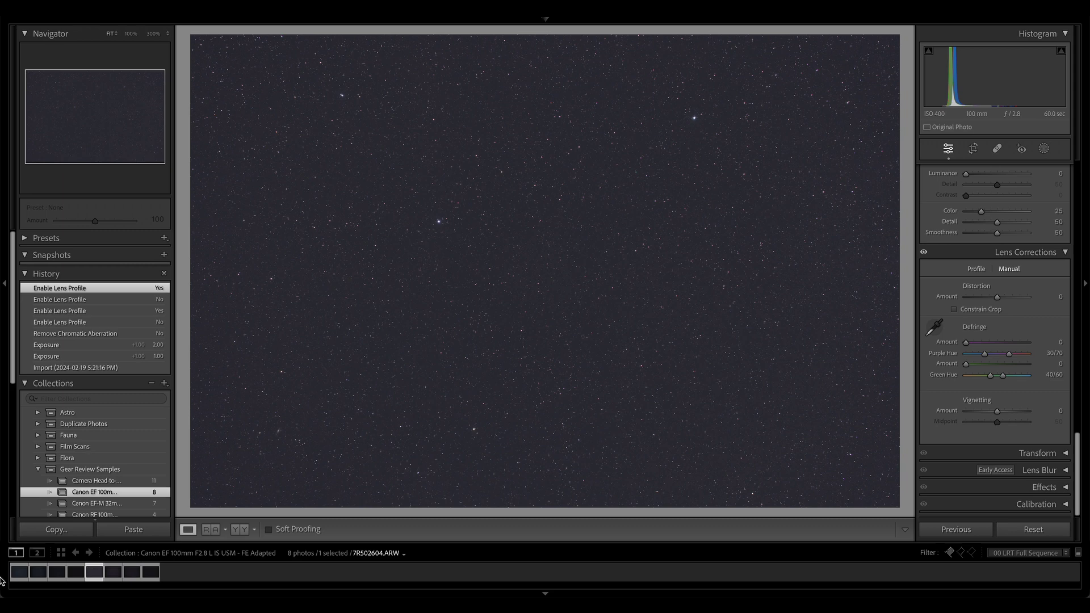
{"action": "left_click", "coordinate": [19, 572]}
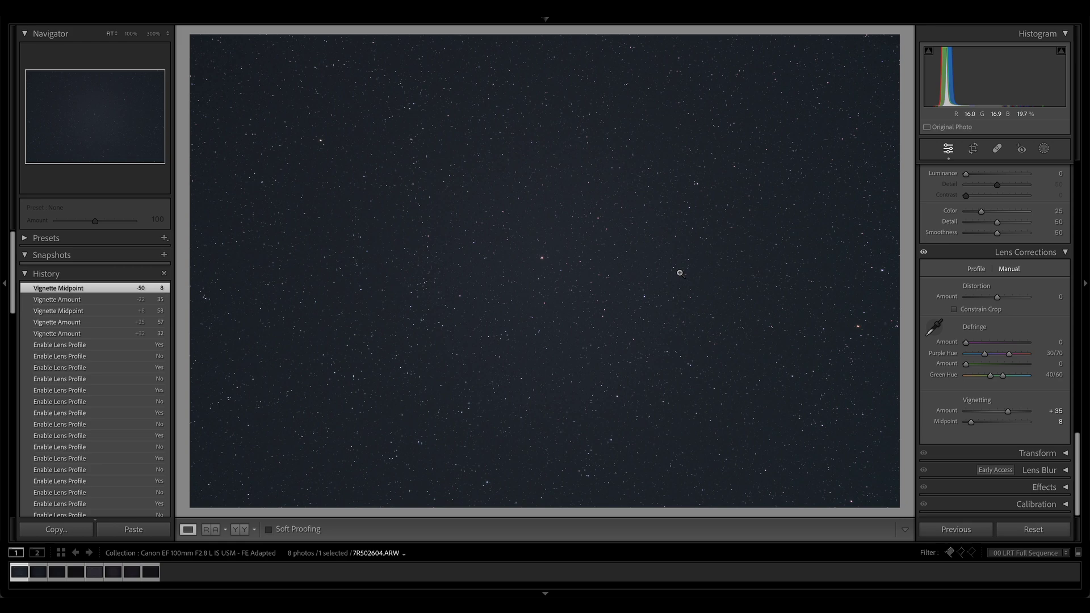
{"action": "left_click", "coordinate": [710, 211]}
{"action": "left_click", "coordinate": [690, 244]}
{"action": "key", "text": "Right"}
{"action": "key", "text": "Right"}
{"action": "key", "text": "Right"}
{"action": "key", "text": "Right"}
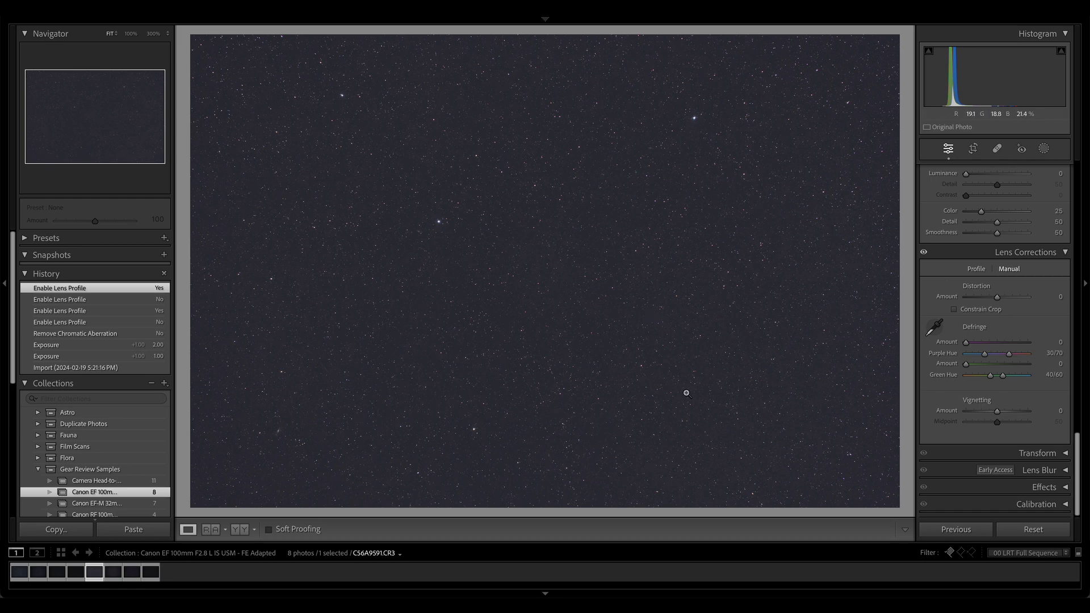
{"action": "key", "text": "Home"}
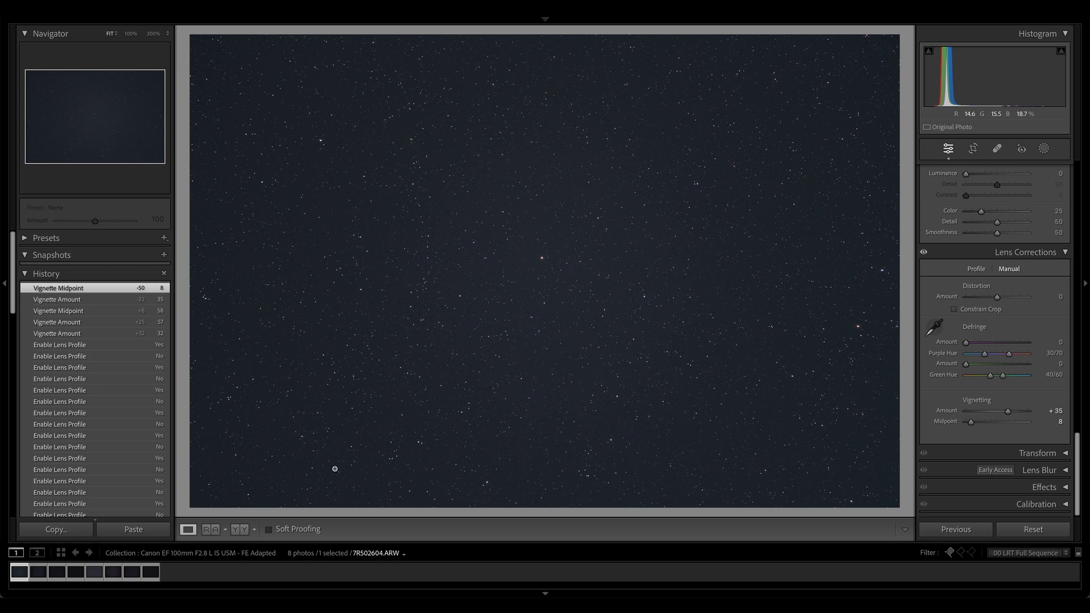
{"action": "left_click", "coordinate": [93, 574]}
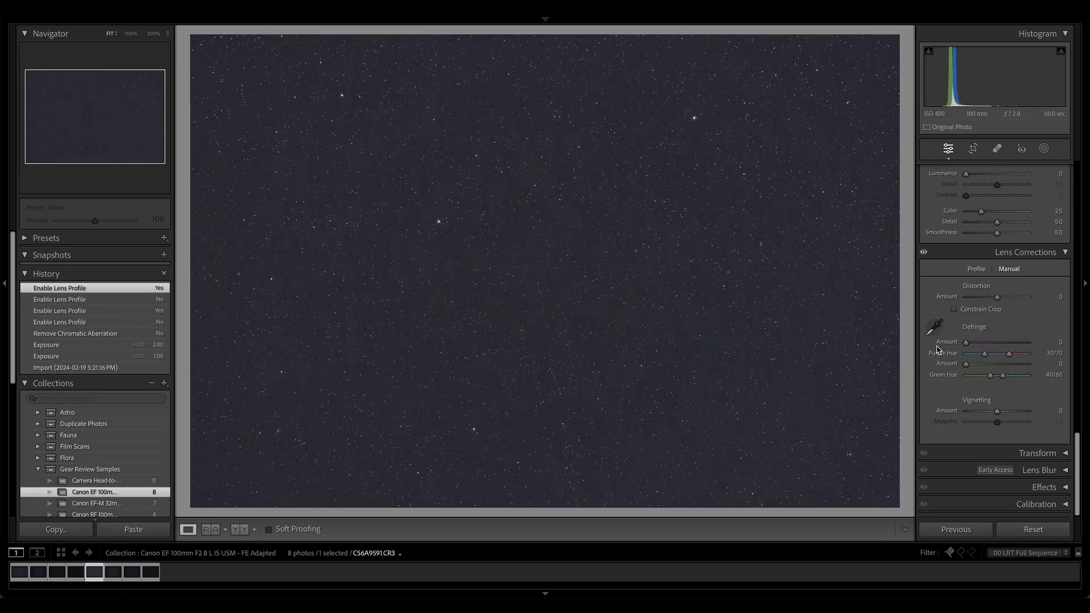
Step: Uncheck Enable Profile Corrections for the Canon star shot
{"action": "scroll", "coordinate": [971, 247], "scroll_direction": "up", "scroll_amount": 3}
{"action": "left_click", "coordinate": [977, 386]}
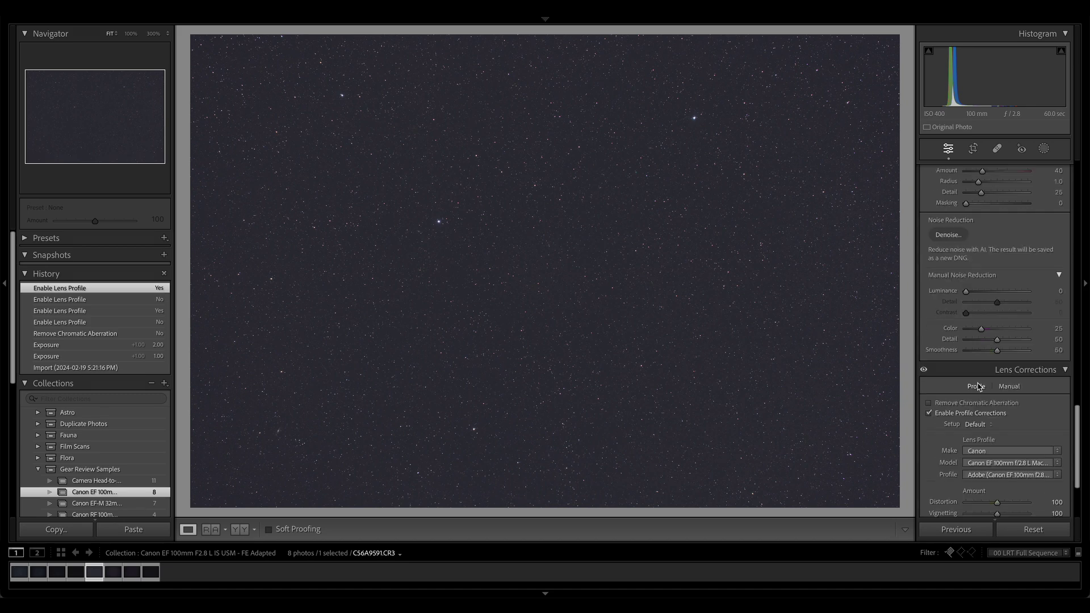
{"action": "left_click", "coordinate": [943, 414]}
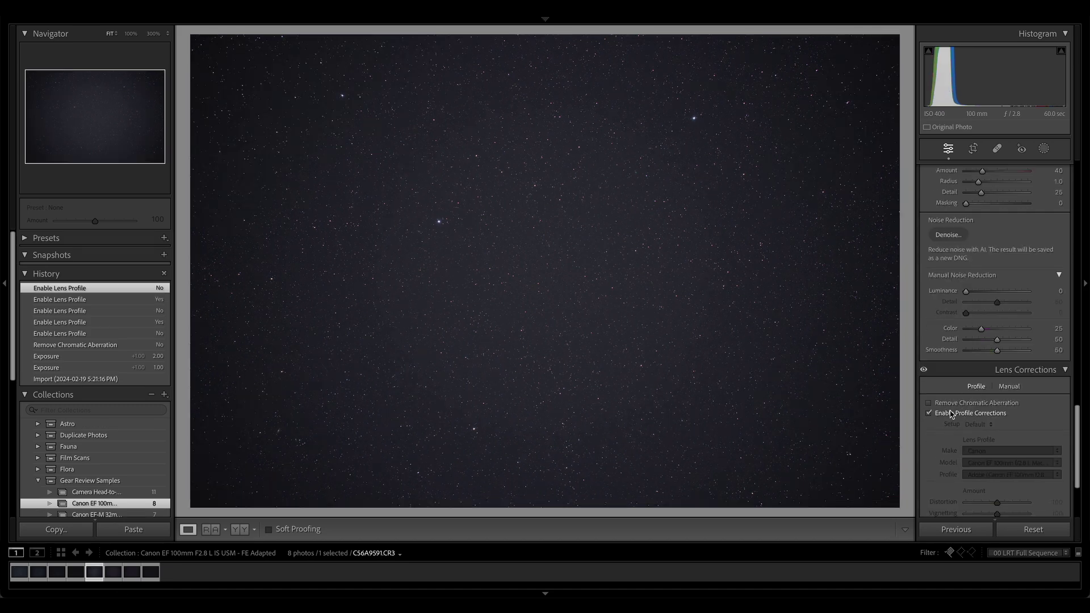
Step: Step through the sixth, seventh and eighth shots back to the Sony one and show the Library grid
{"action": "left_click", "coordinate": [114, 574]}
{"action": "left_click", "coordinate": [130, 573]}
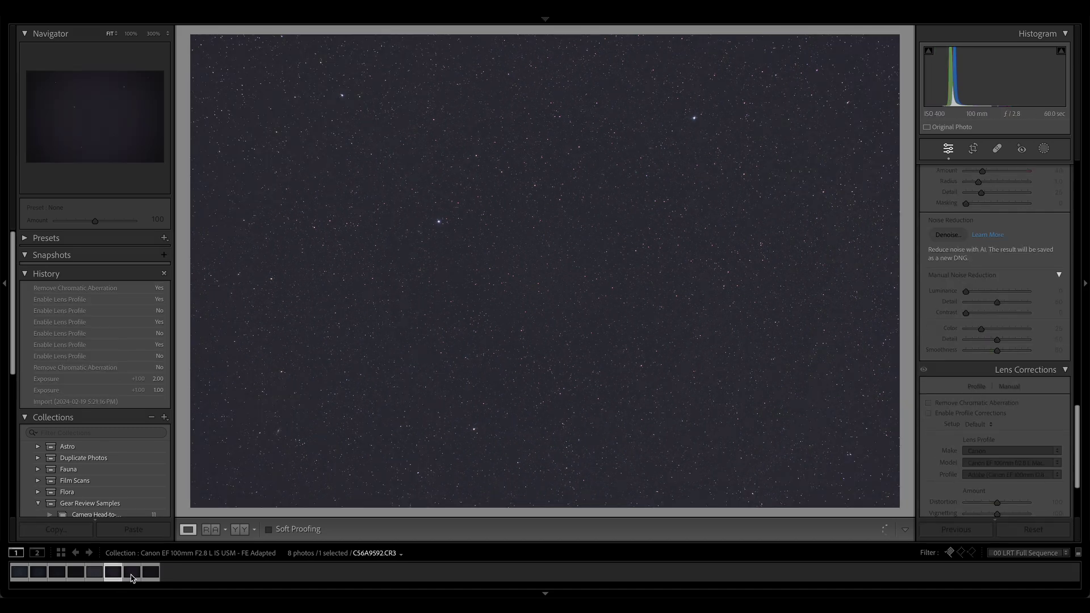
{"action": "key", "text": "ctrl+shift+v"}
{"action": "left_click", "coordinate": [153, 575]}
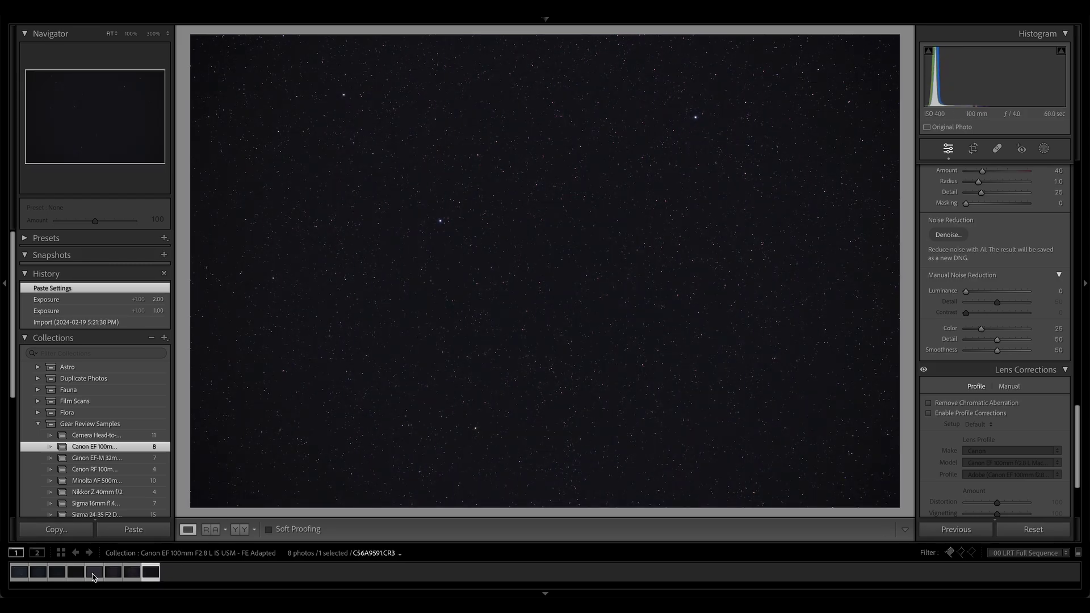
{"action": "left_click", "coordinate": [19, 573]}
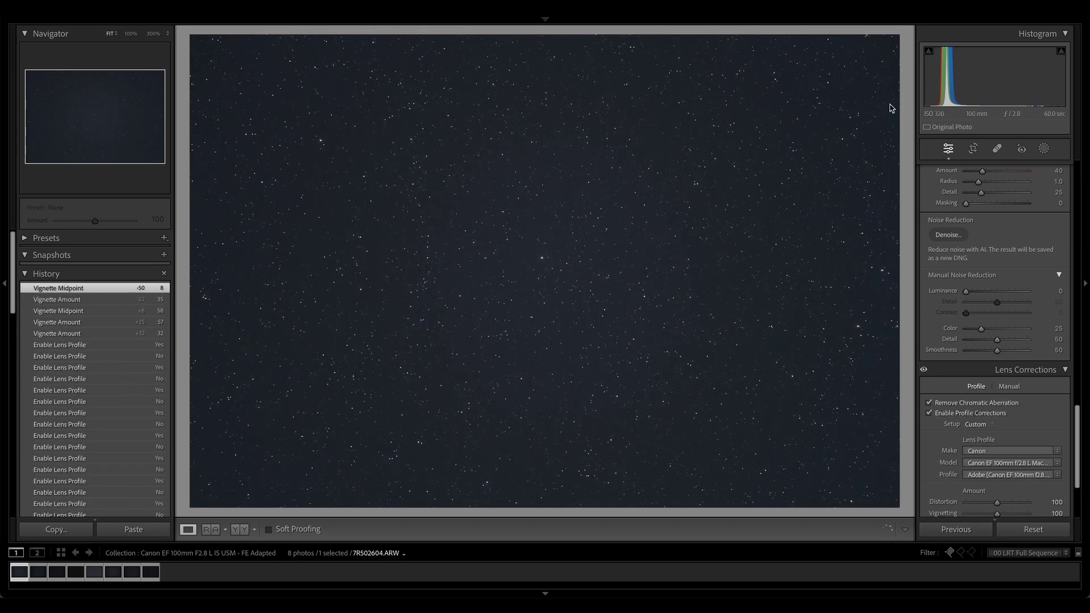
{"action": "key", "text": "g"}
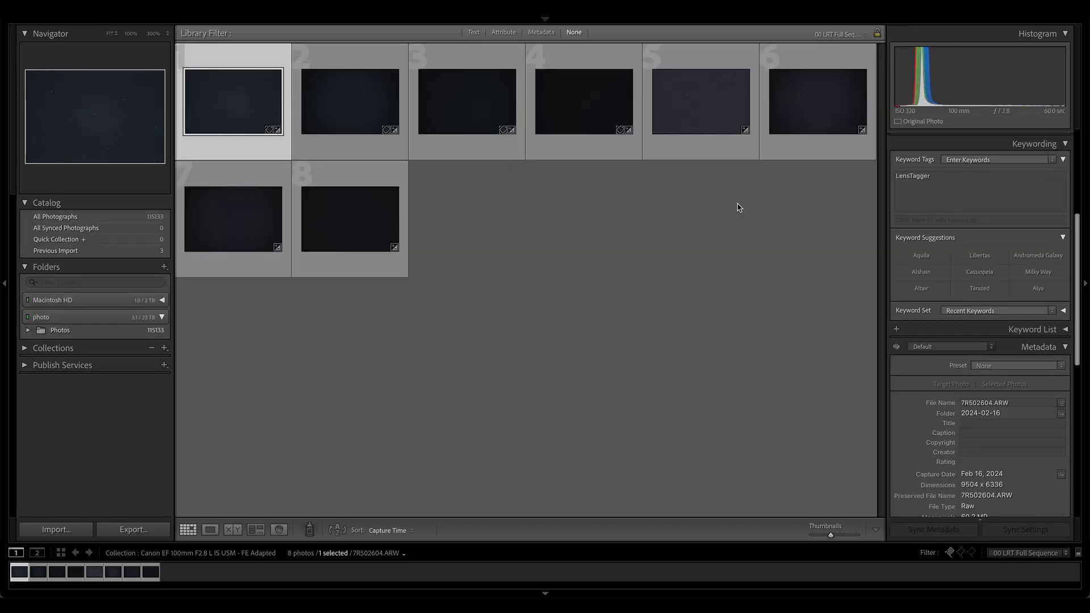